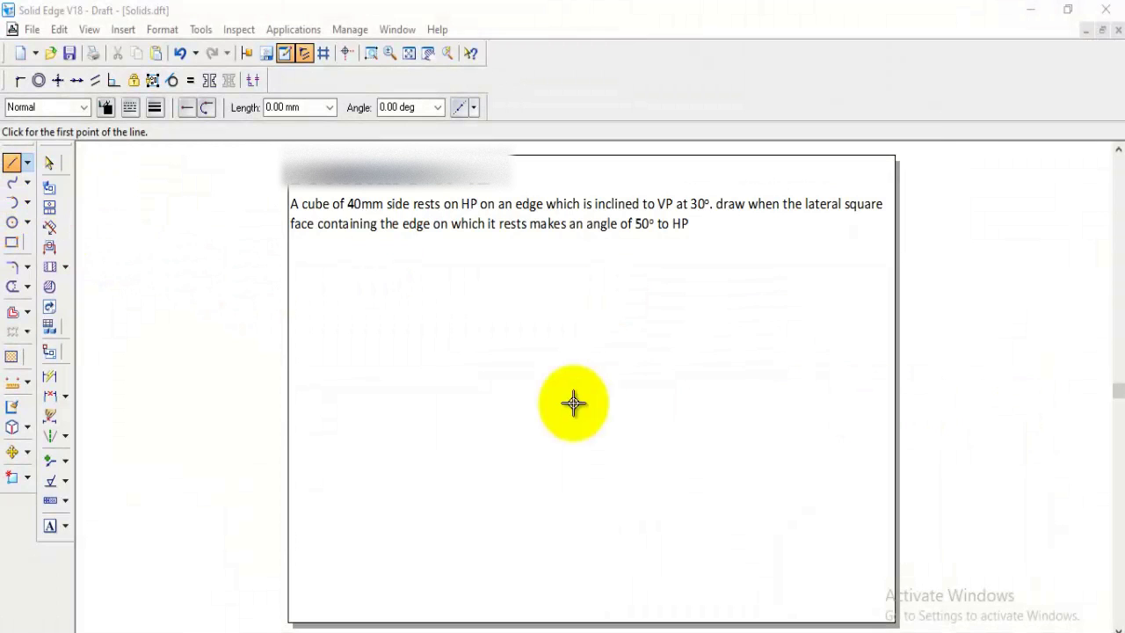
Draw a long horizontal reference line across the middle of the sheet, below the problem statement
click(313, 422)
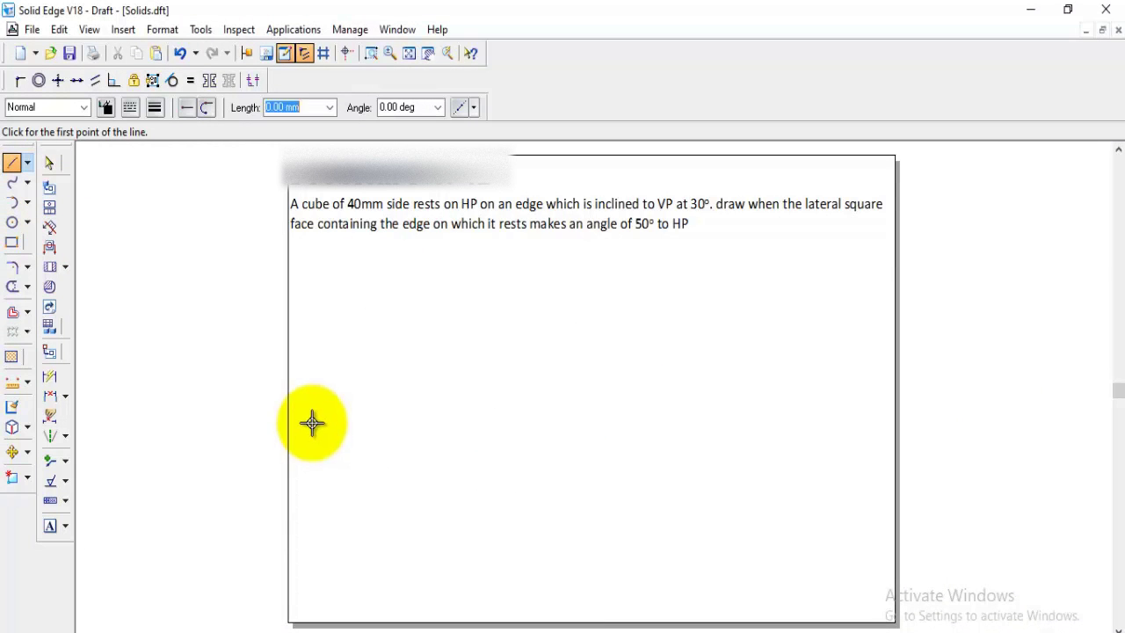
click(868, 422)
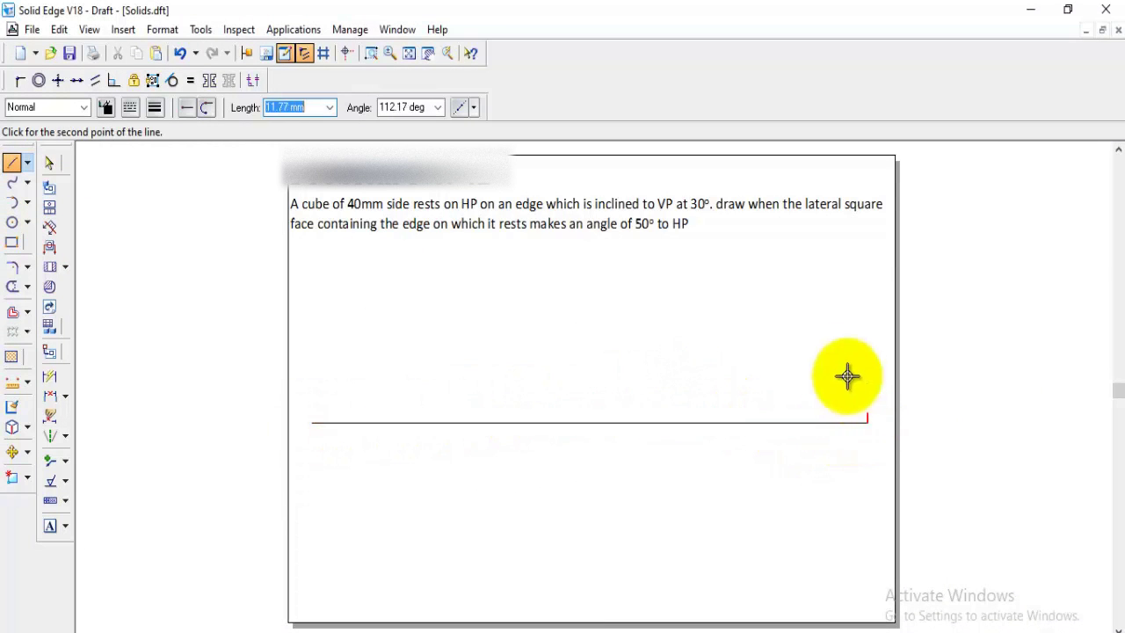
right_click(845, 378)
Label the reference line's left end X and right end Y, with VP above and HP below the line
click(50, 526)
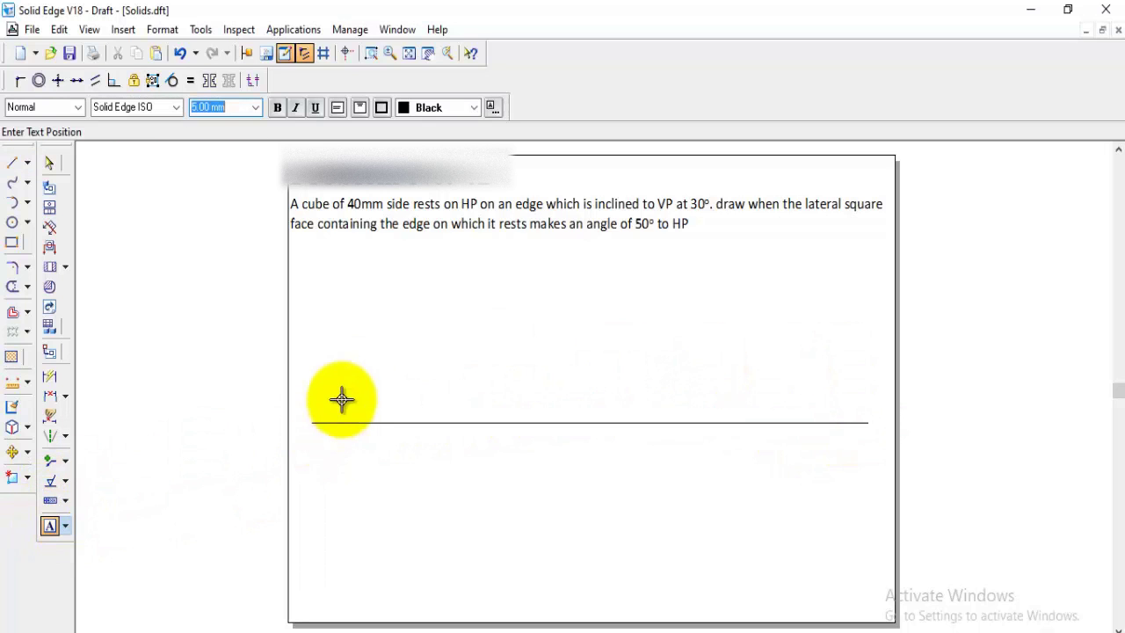
click(305, 435)
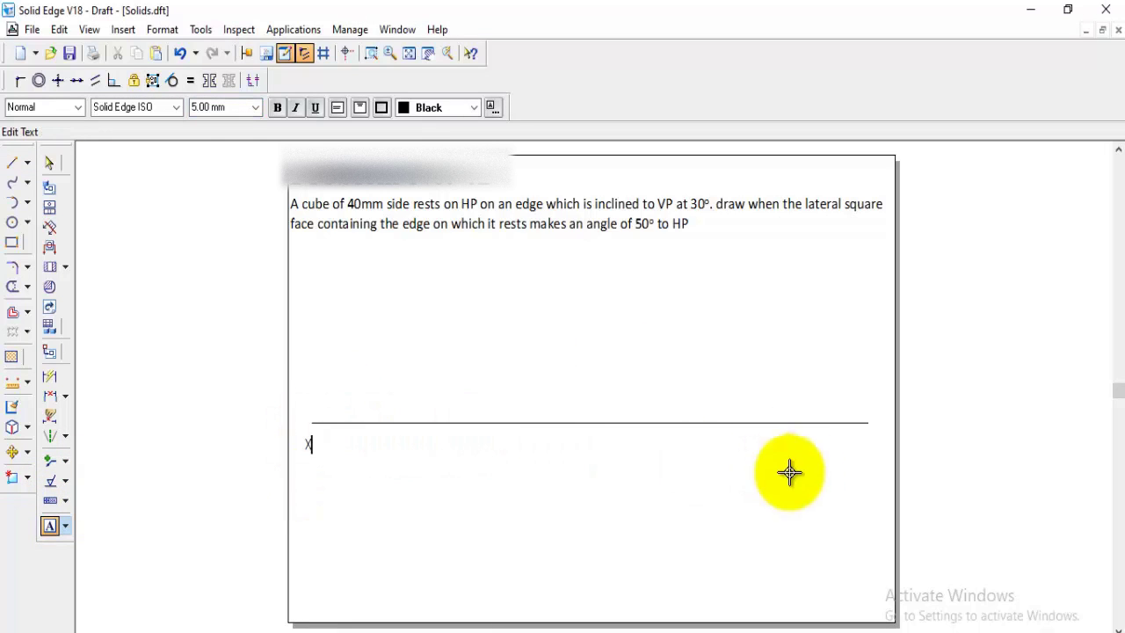
text(X)
click(877, 437)
text(Y)
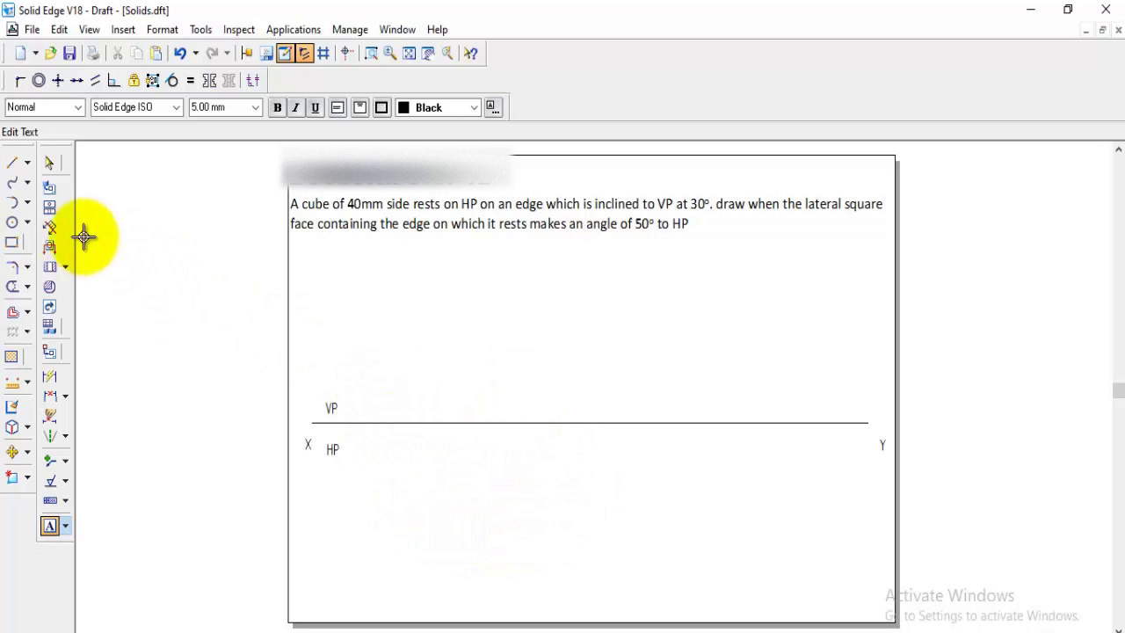
Draw a 40 mm by 40 mm square at 0 degrees below the XY line, near its left end
click(14, 246)
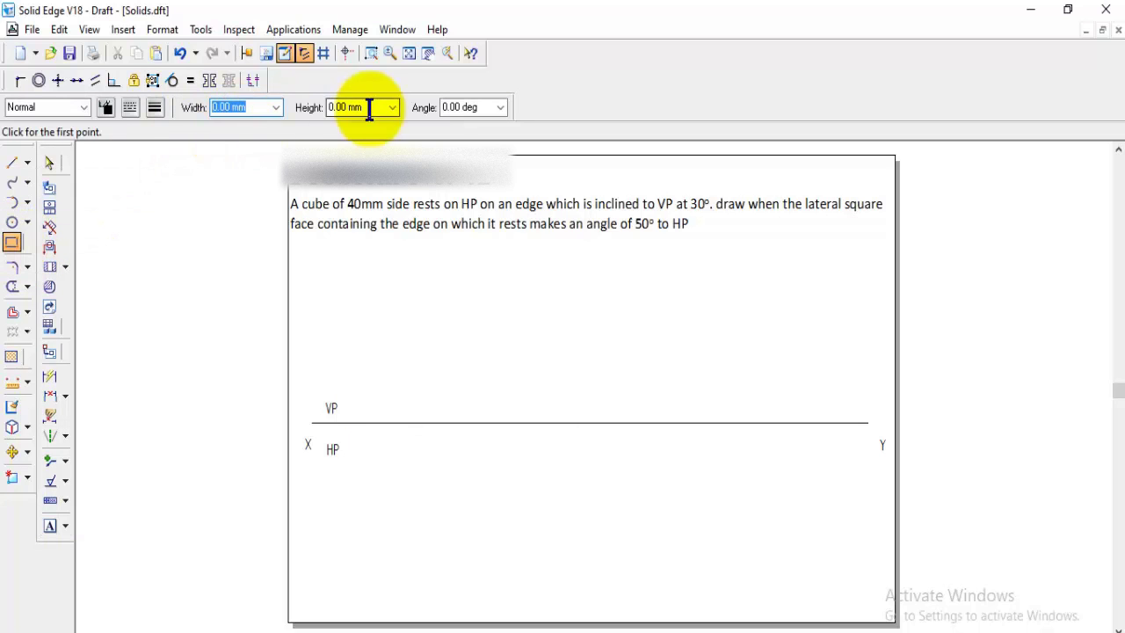
text(40)
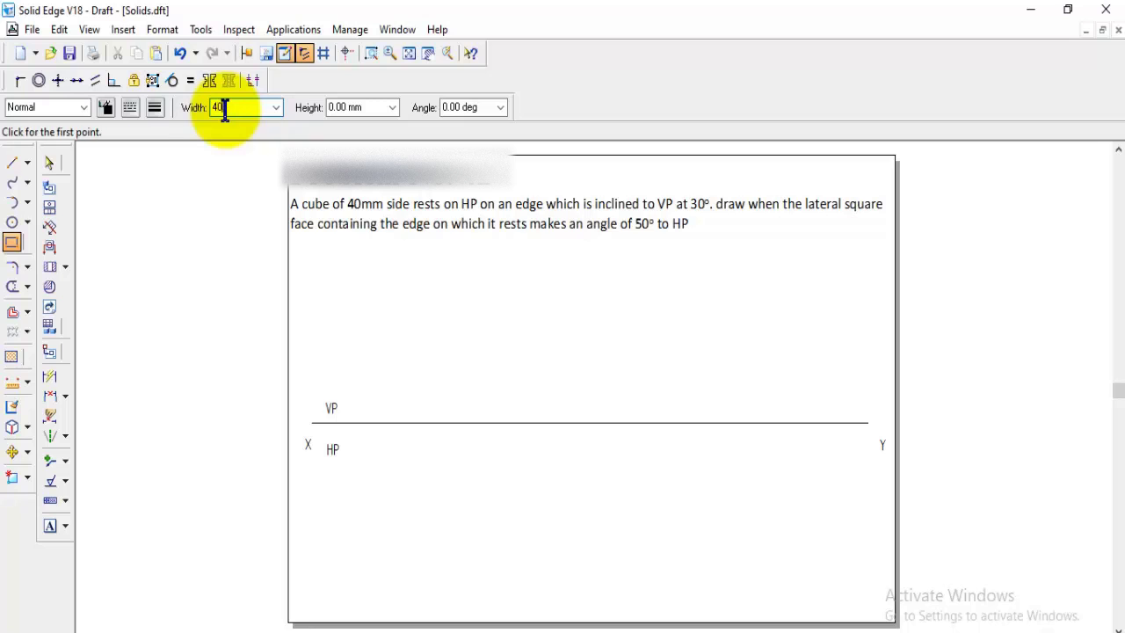
key(Tab)
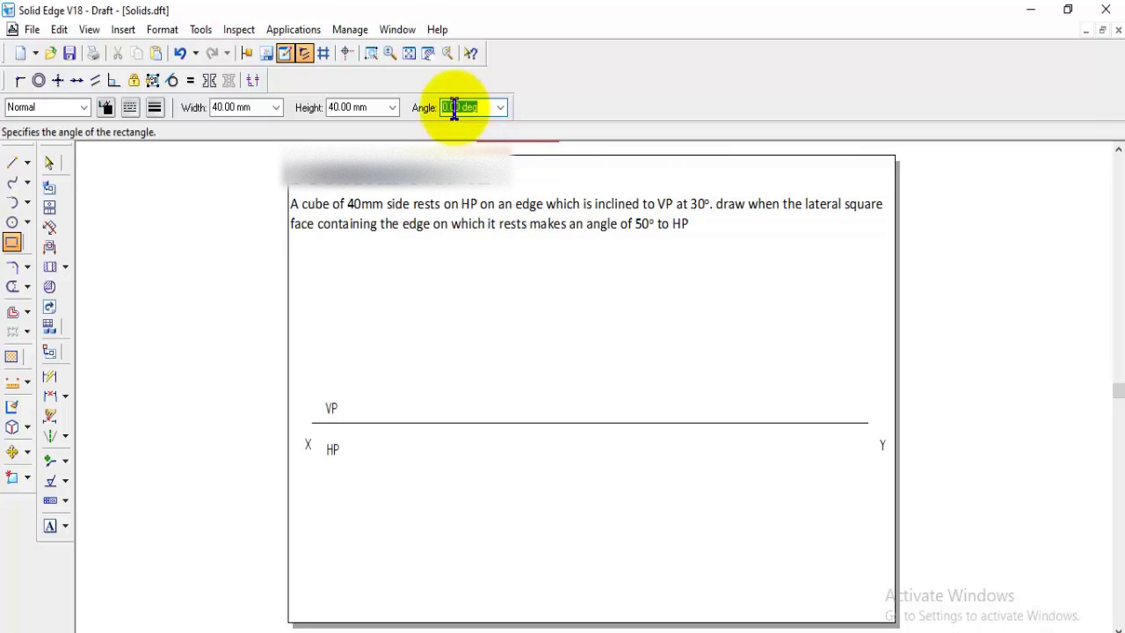
text(0)
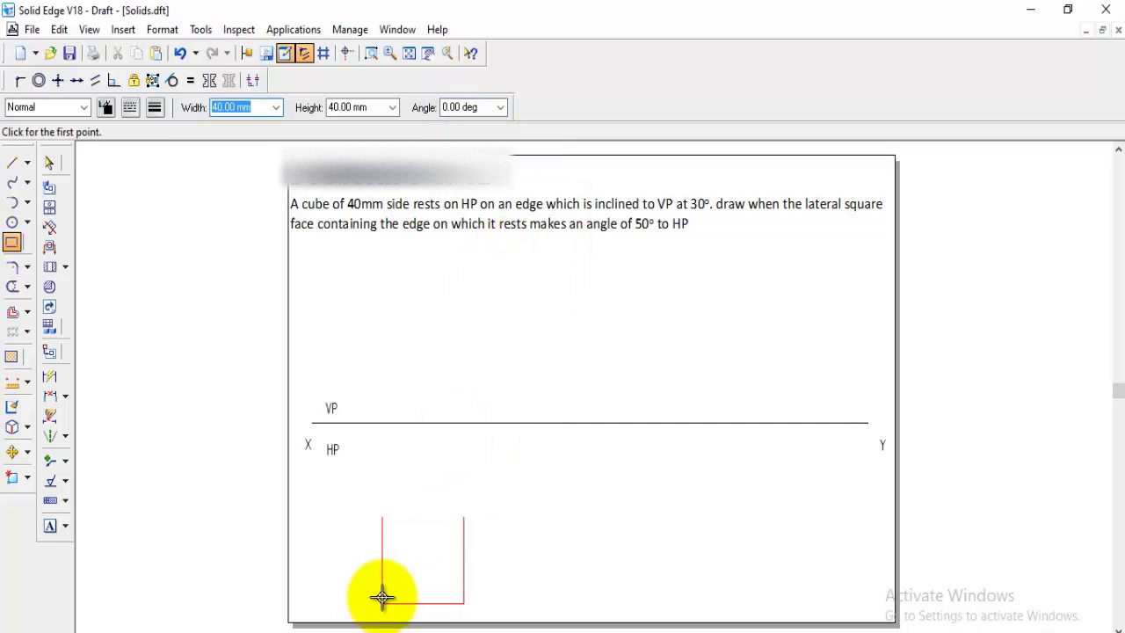
click(375, 538)
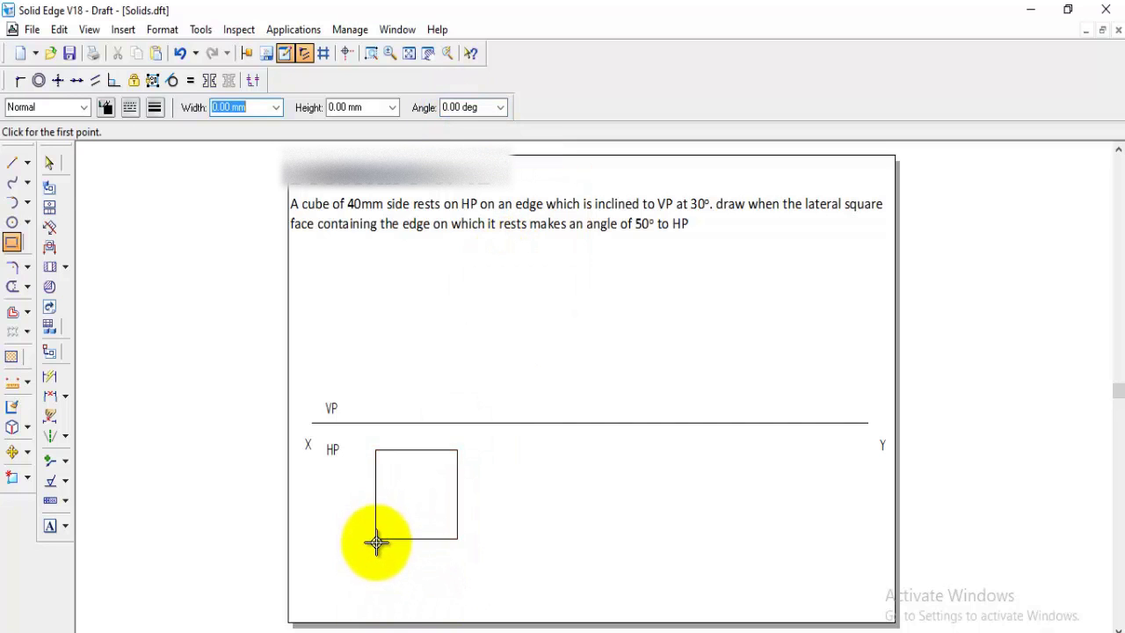
Change the line style of all four sides of the square to Visible
click(49, 164)
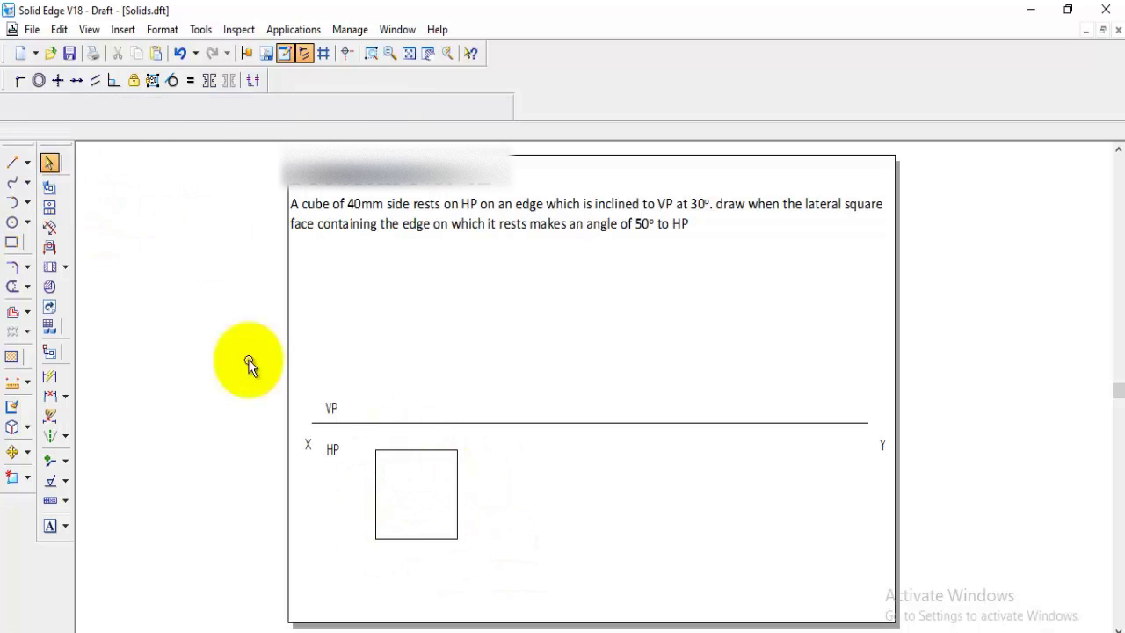
drag(360, 430, 503, 573)
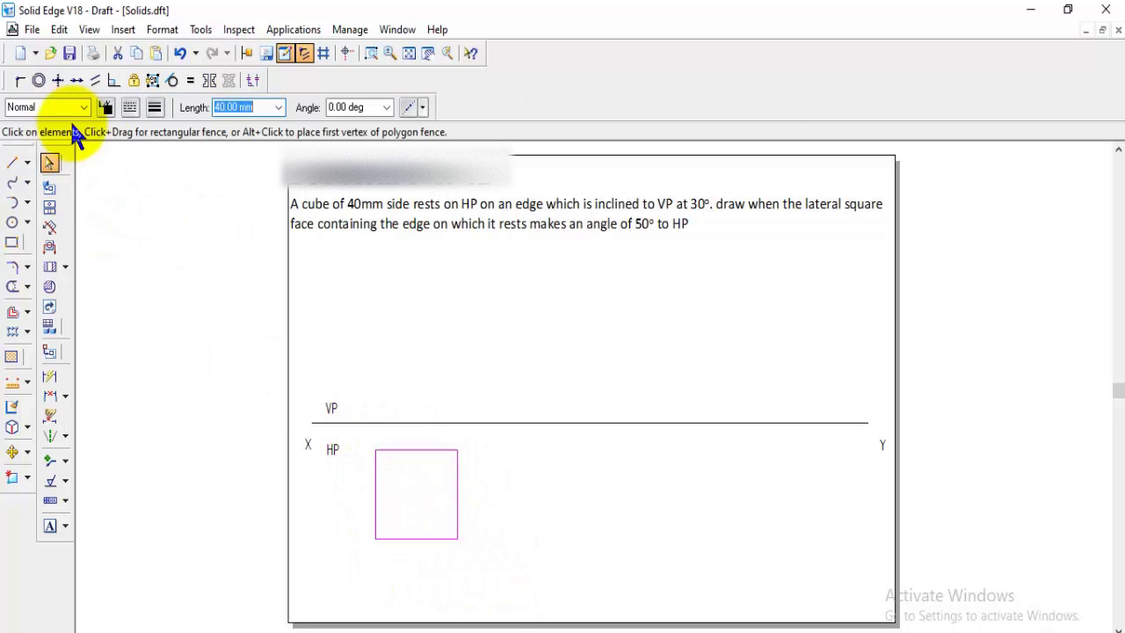
click(53, 108)
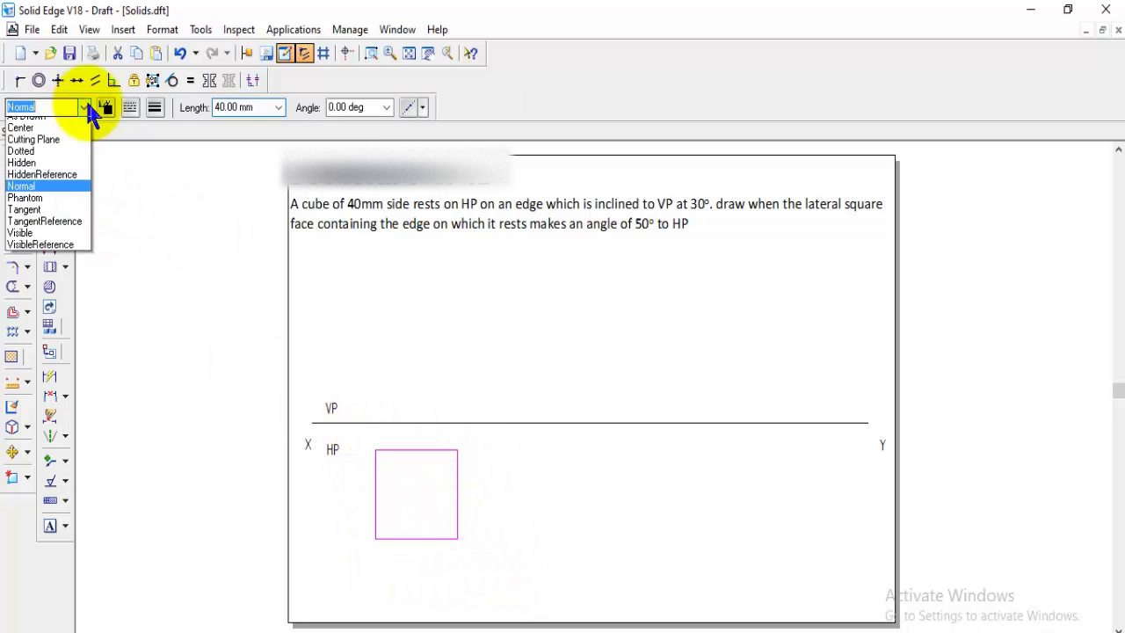
click(44, 241)
click(566, 526)
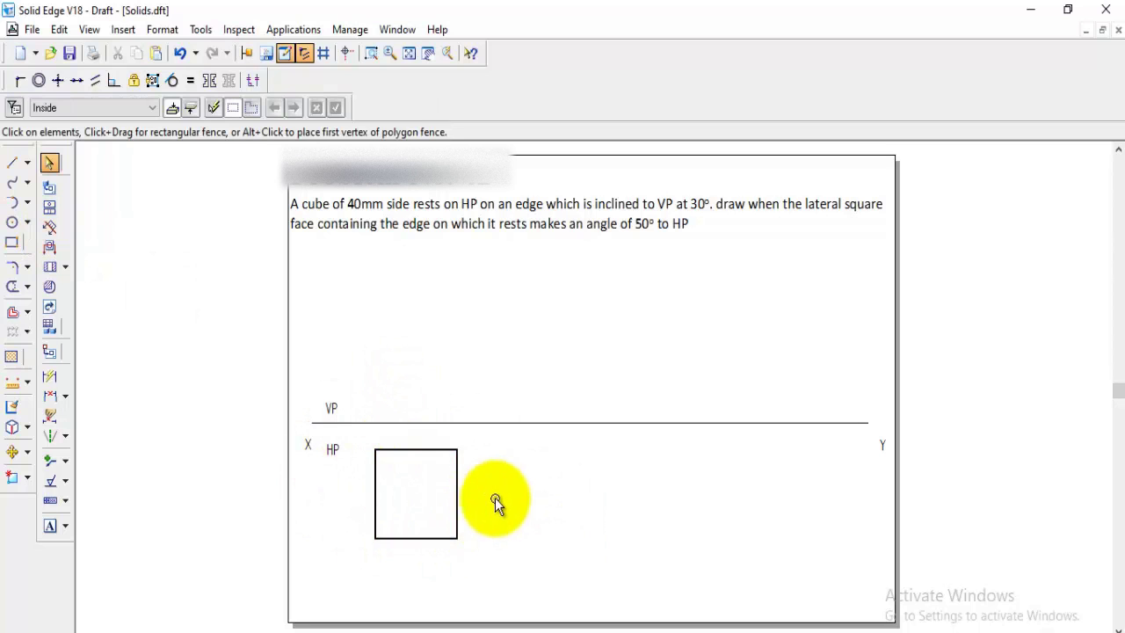
Label the square's corners a(a,), b(b,), c(c,) and d(d,) counterclockwise from the lower left
click(50, 527)
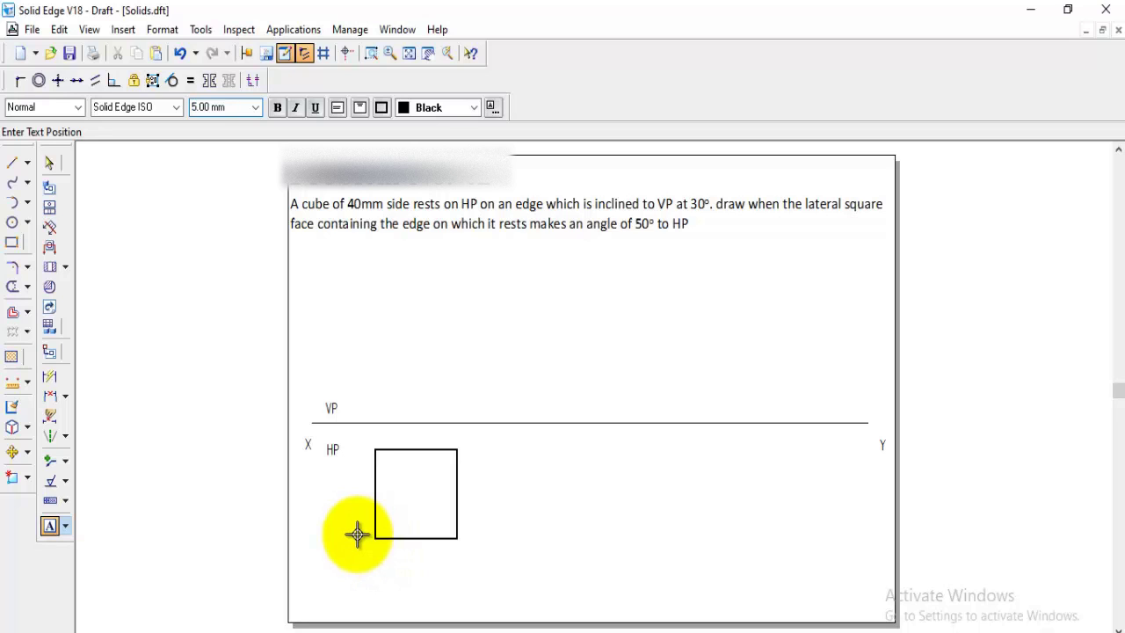
click(357, 533)
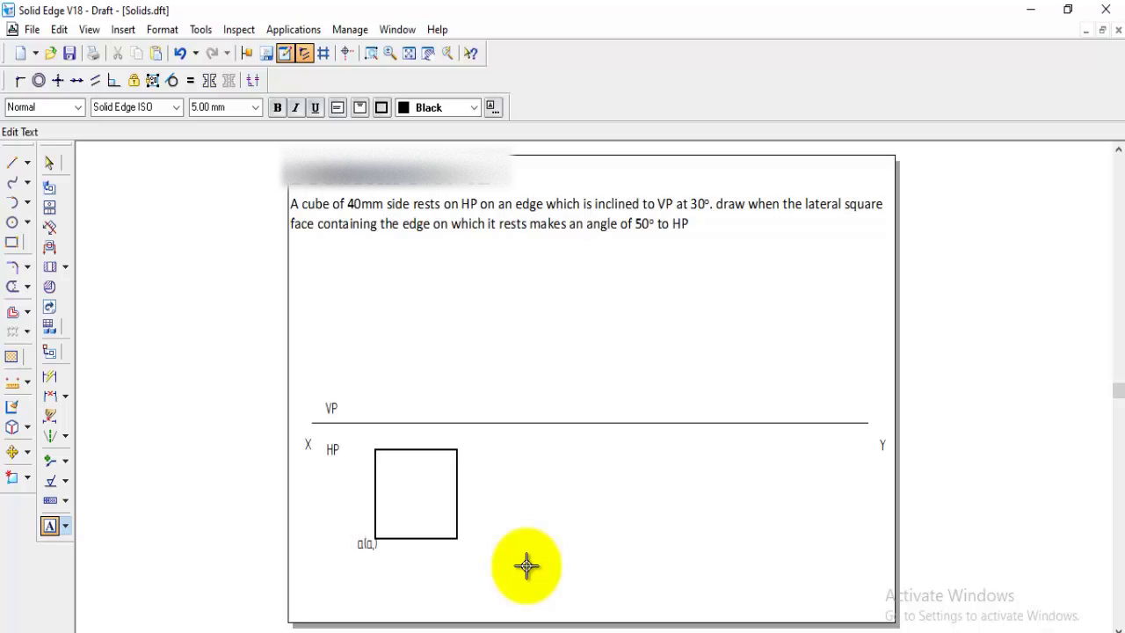
text(a(a,))
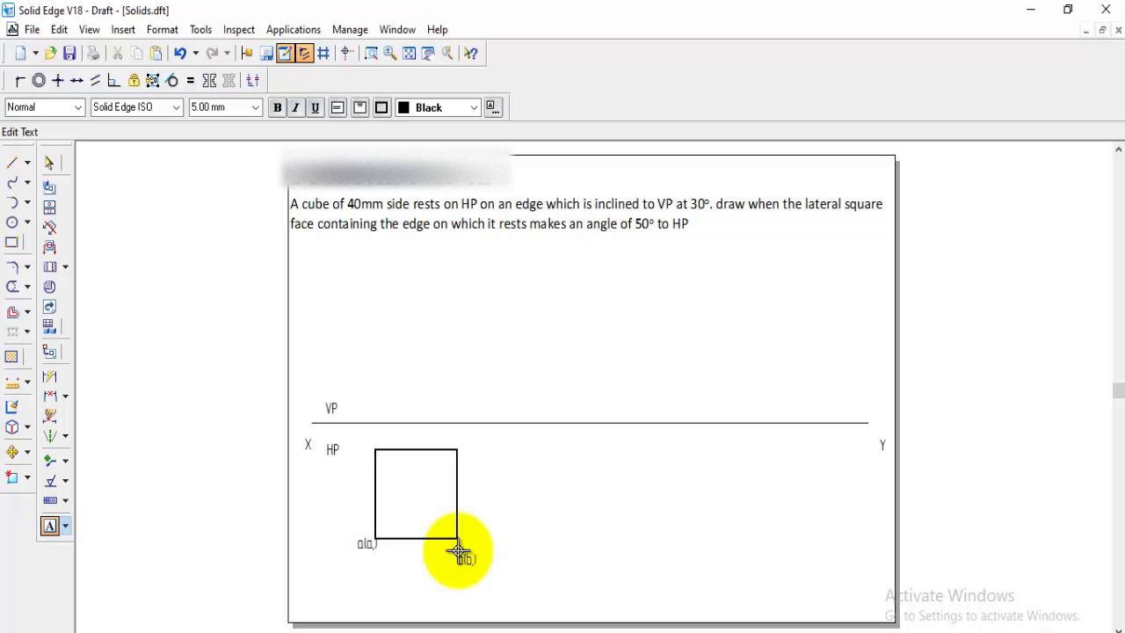
text())
click(472, 429)
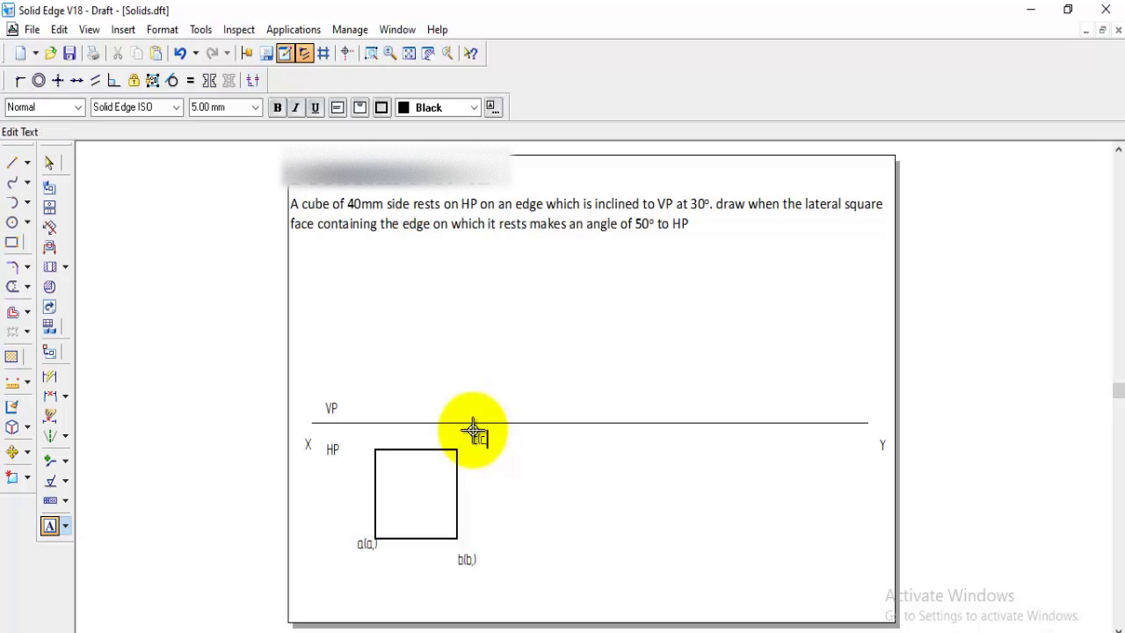
text(c(c,)
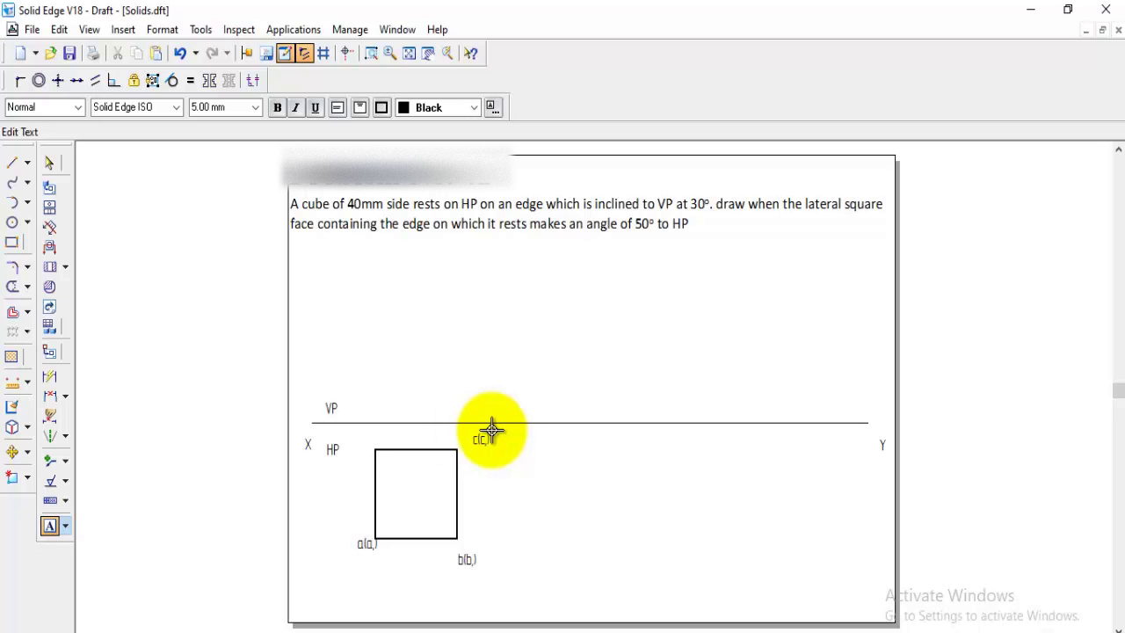
text())
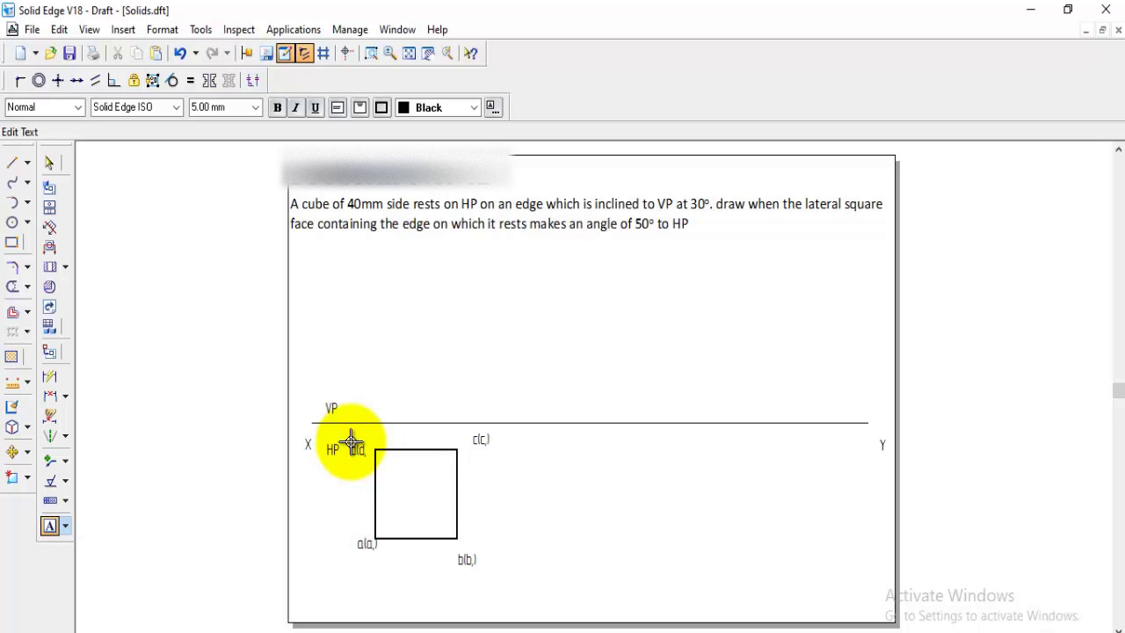
Draw both diagonals of the square in the Normal line style and label their intersection o(o,)
click(11, 163)
click(83, 107)
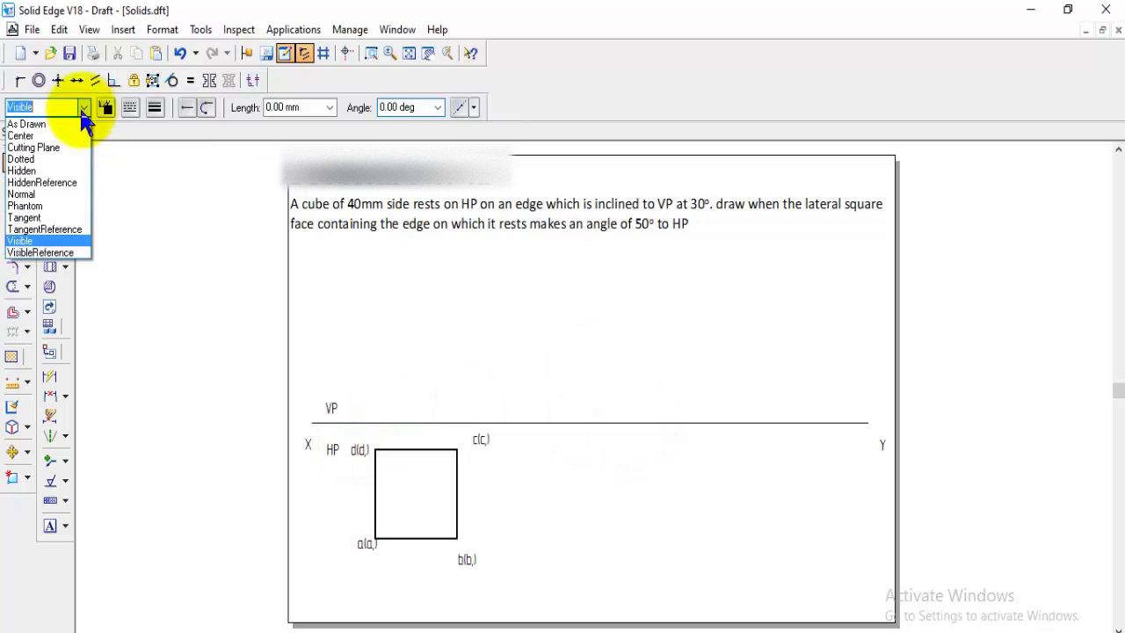
click(44, 194)
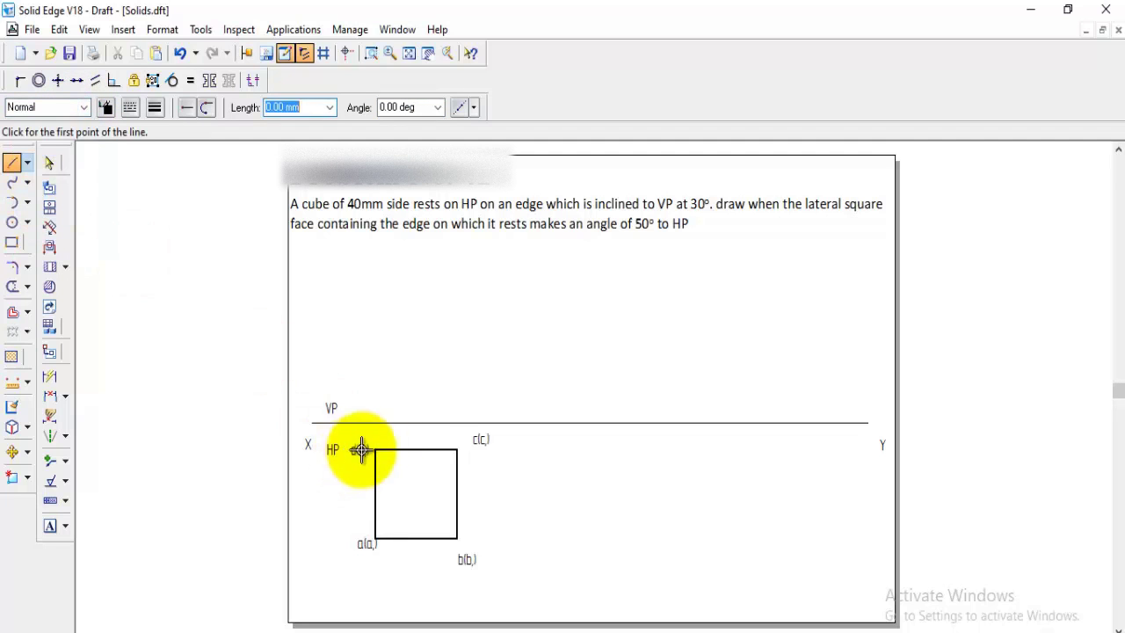
click(376, 450)
click(455, 538)
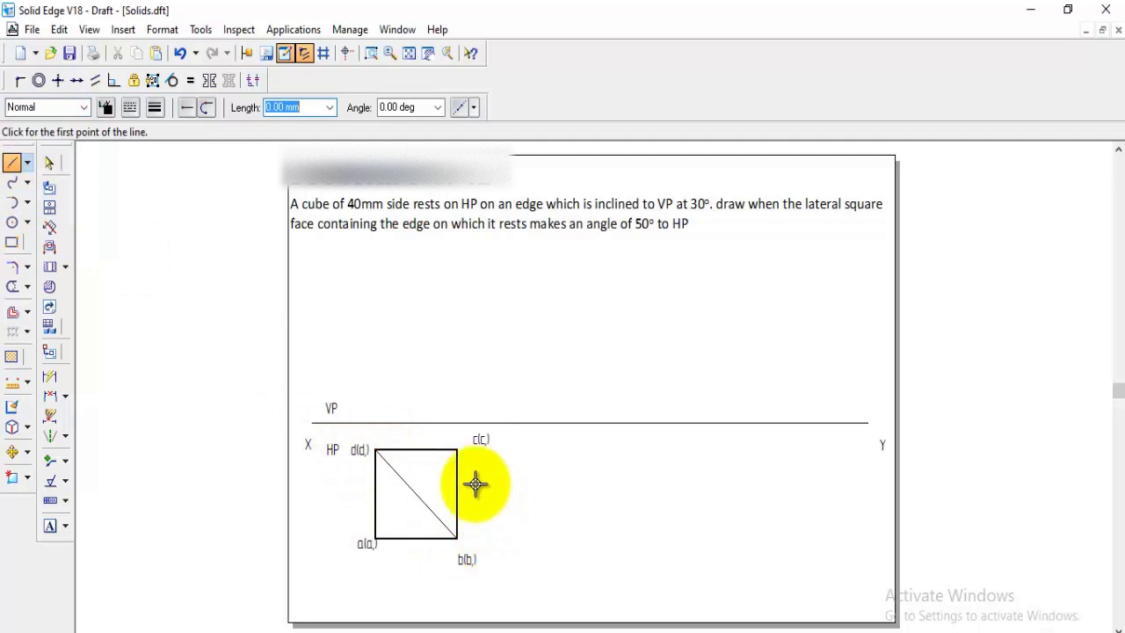
click(457, 450)
click(376, 537)
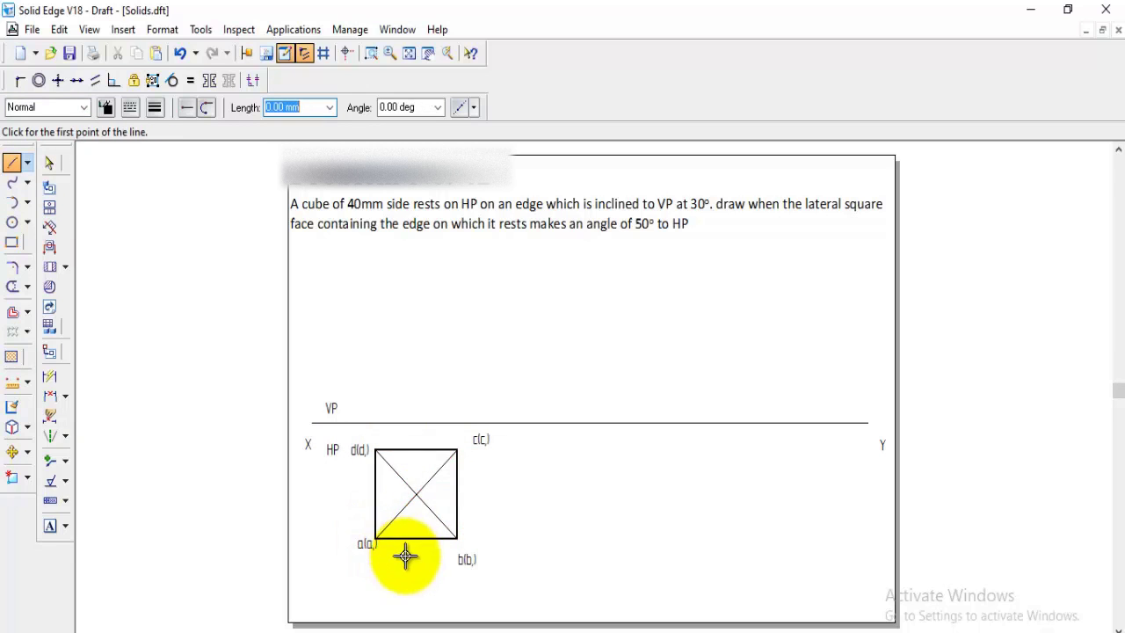
click(49, 525)
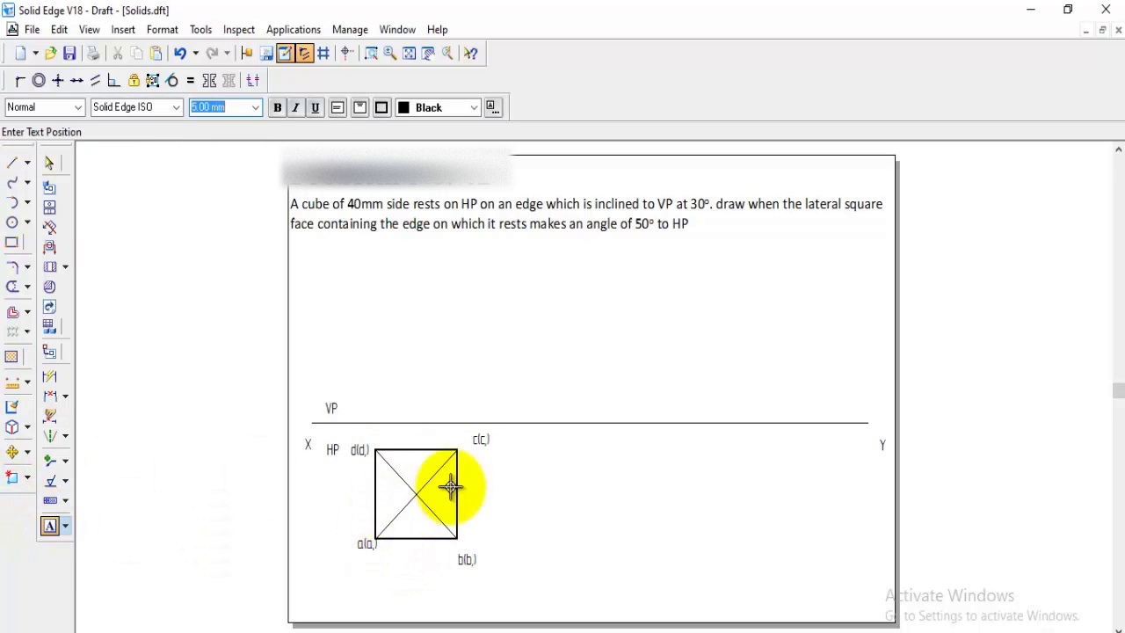
click(381, 487)
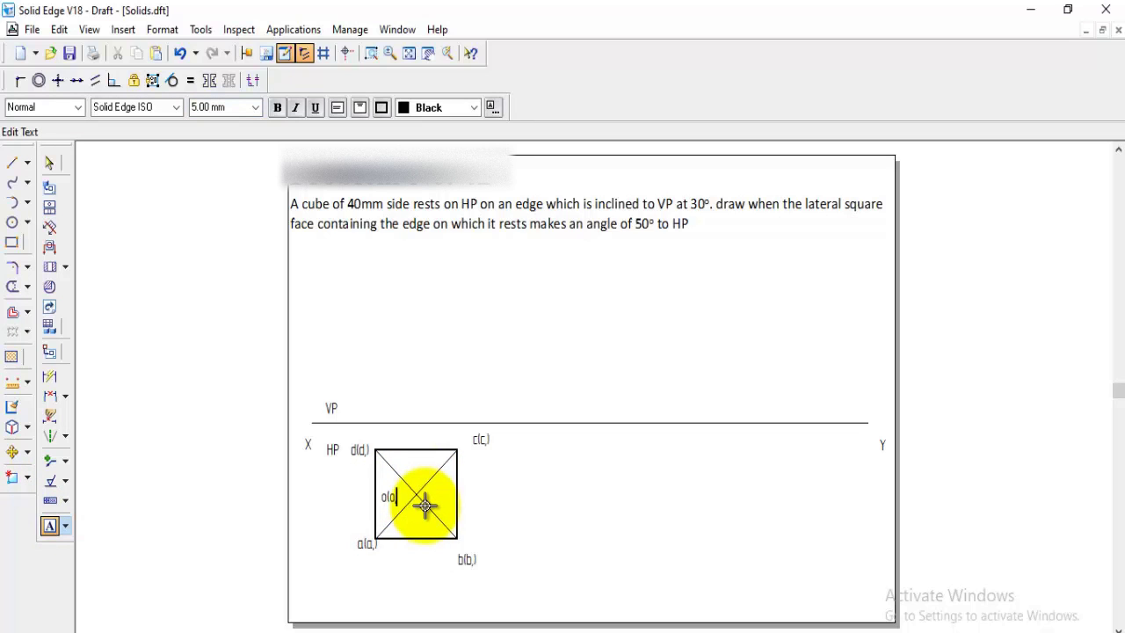
Draw vertical projectors in the Normal style from corners d and c and the square's centre up to the XY line
click(12, 164)
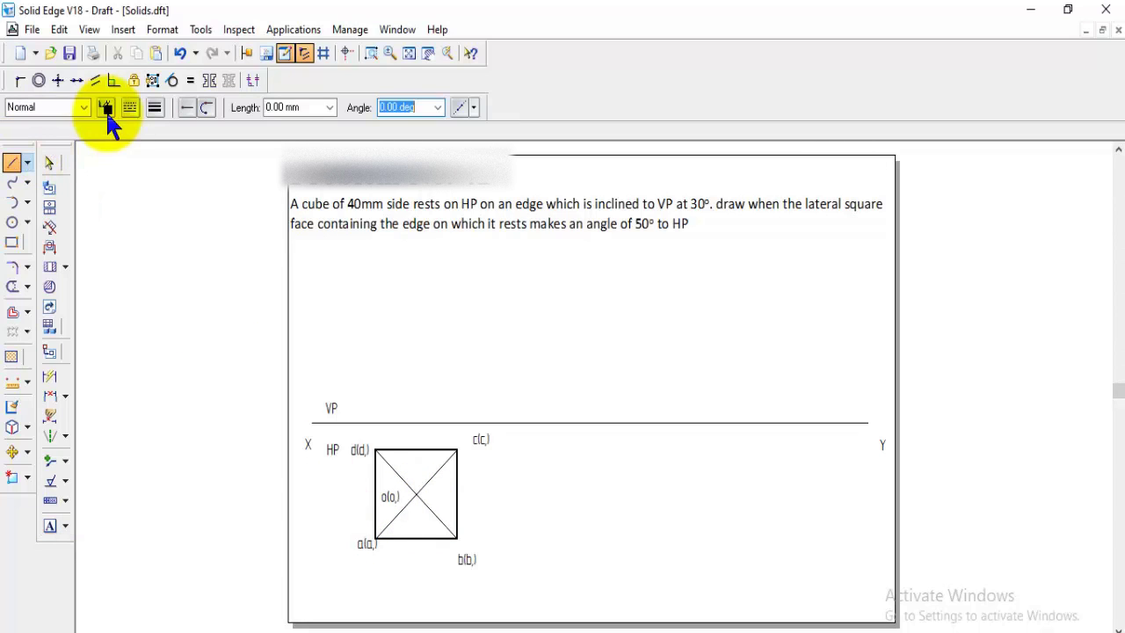
click(375, 449)
click(375, 423)
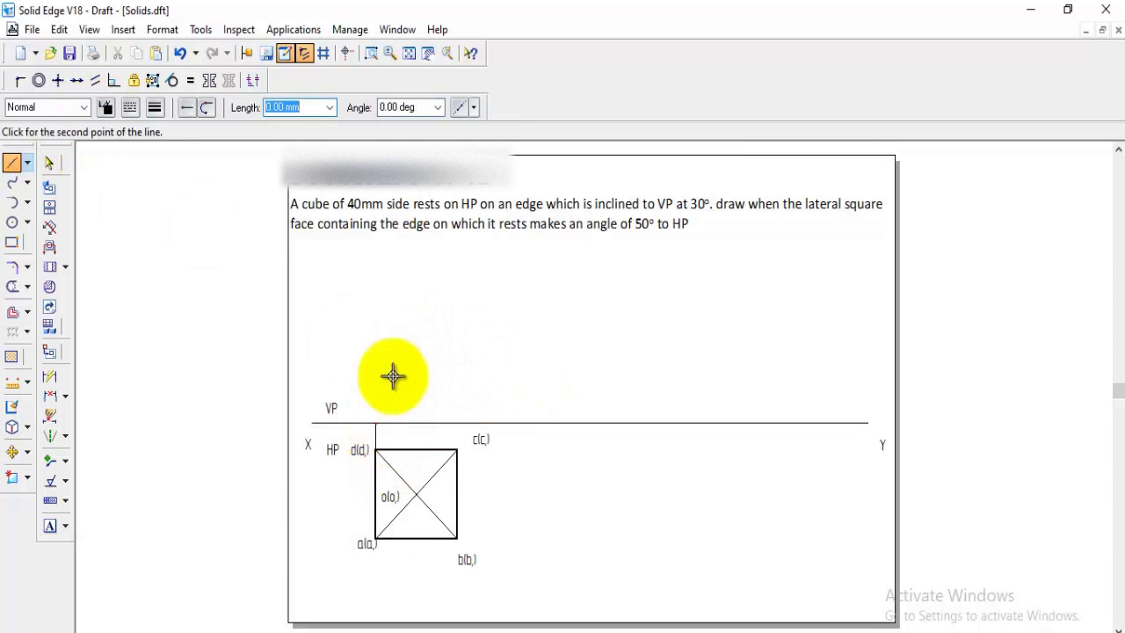
right_click(396, 369)
click(457, 449)
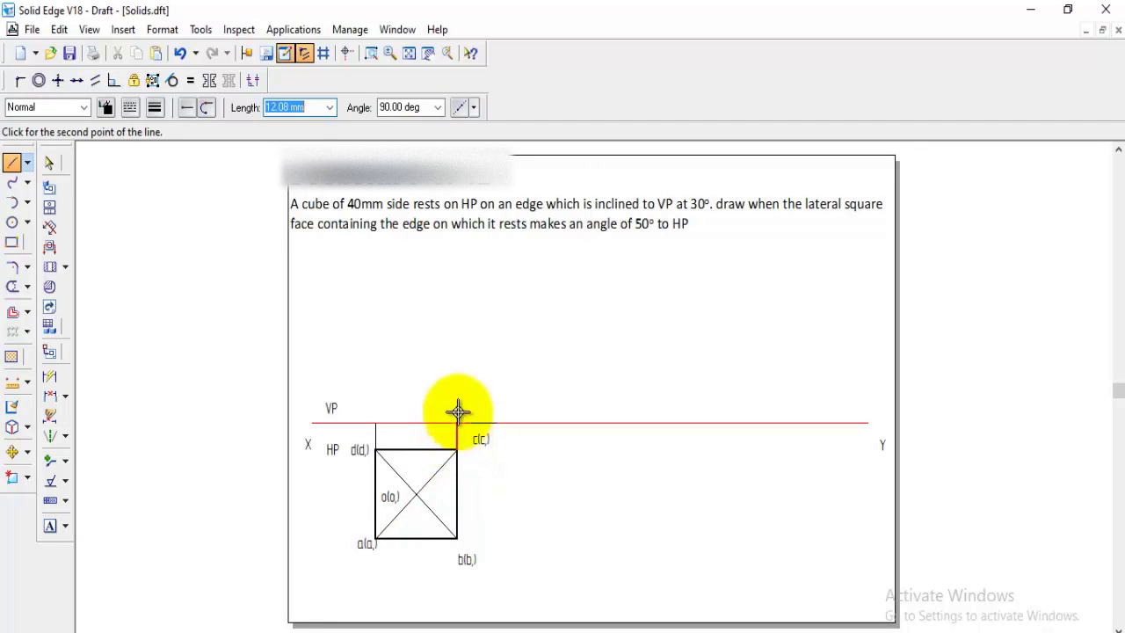
click(457, 422)
right_click(450, 375)
click(415, 495)
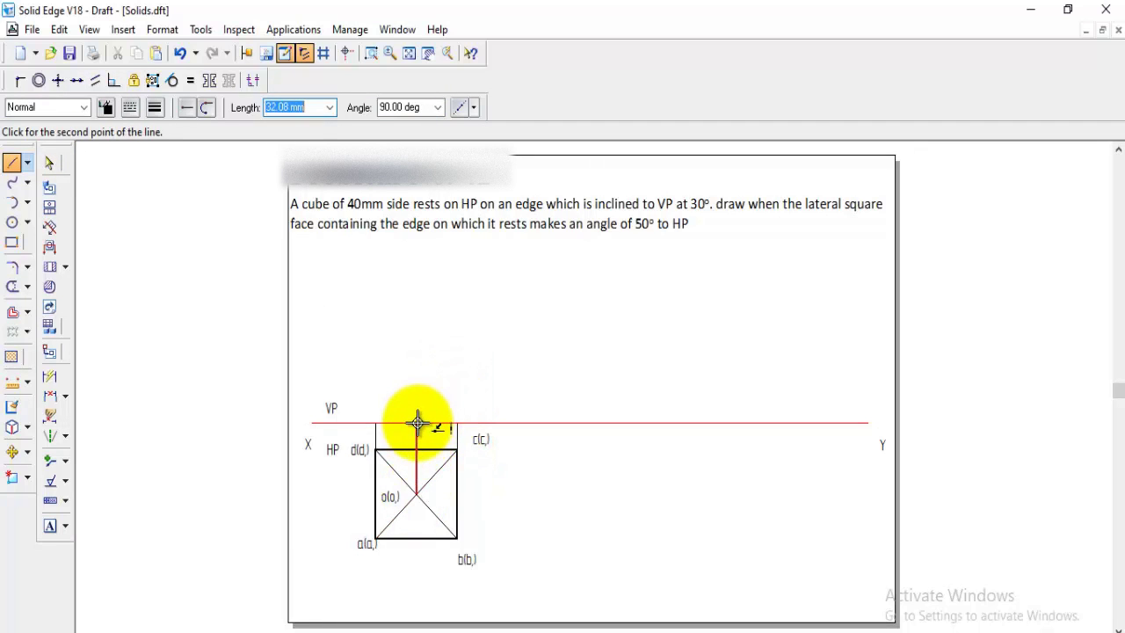
click(417, 423)
right_click(451, 359)
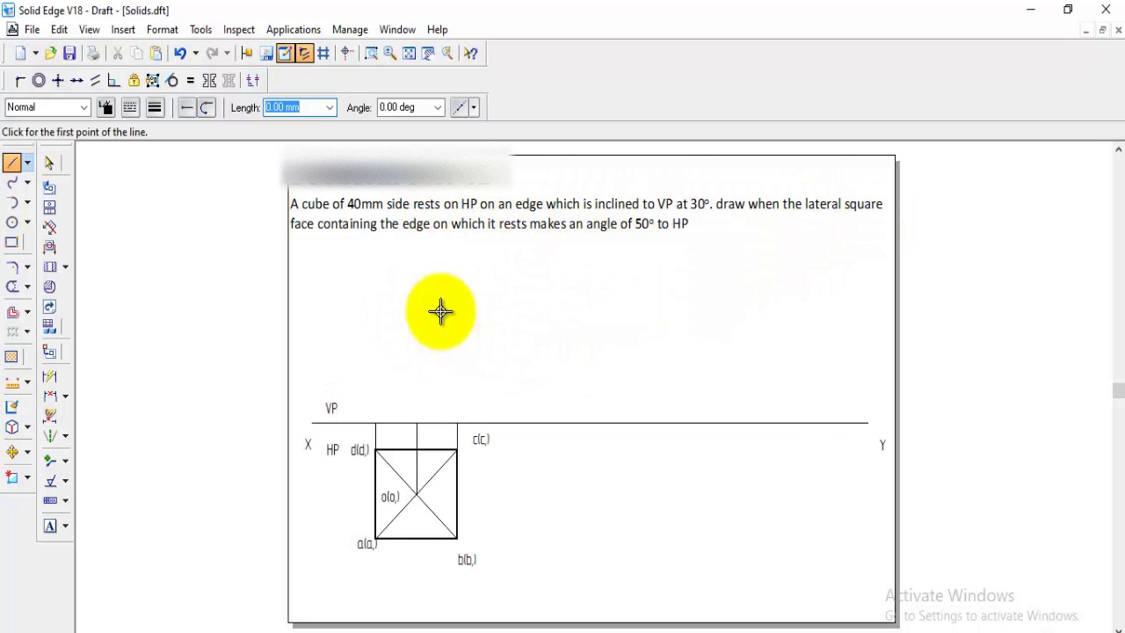
Dimension the square's left side, placing the dimension to the left of the square
click(49, 376)
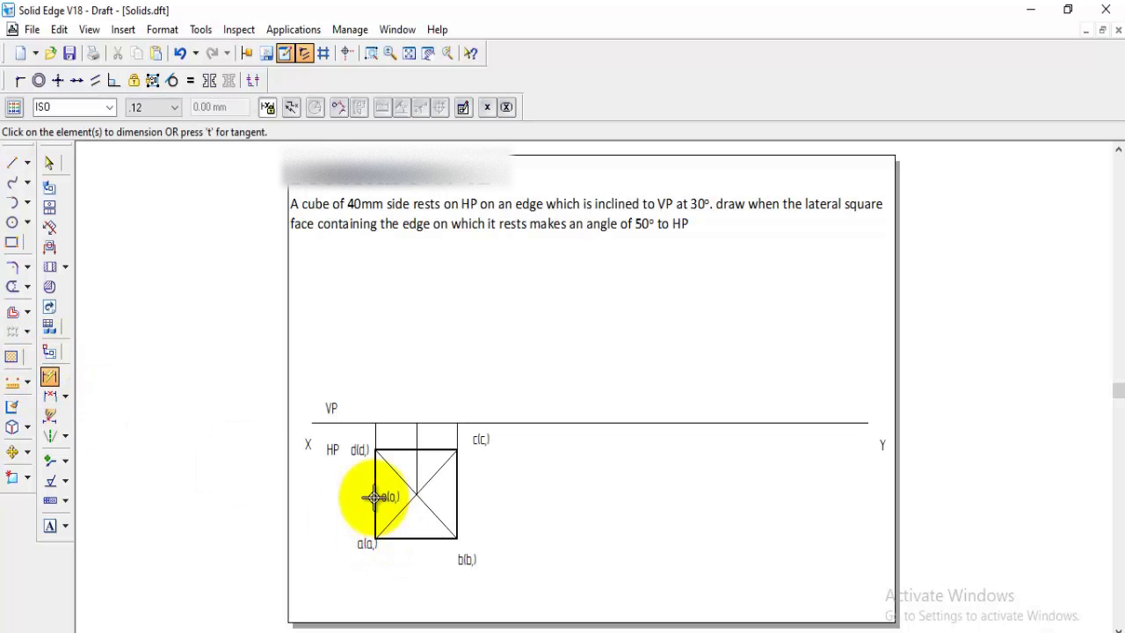
click(376, 495)
click(347, 496)
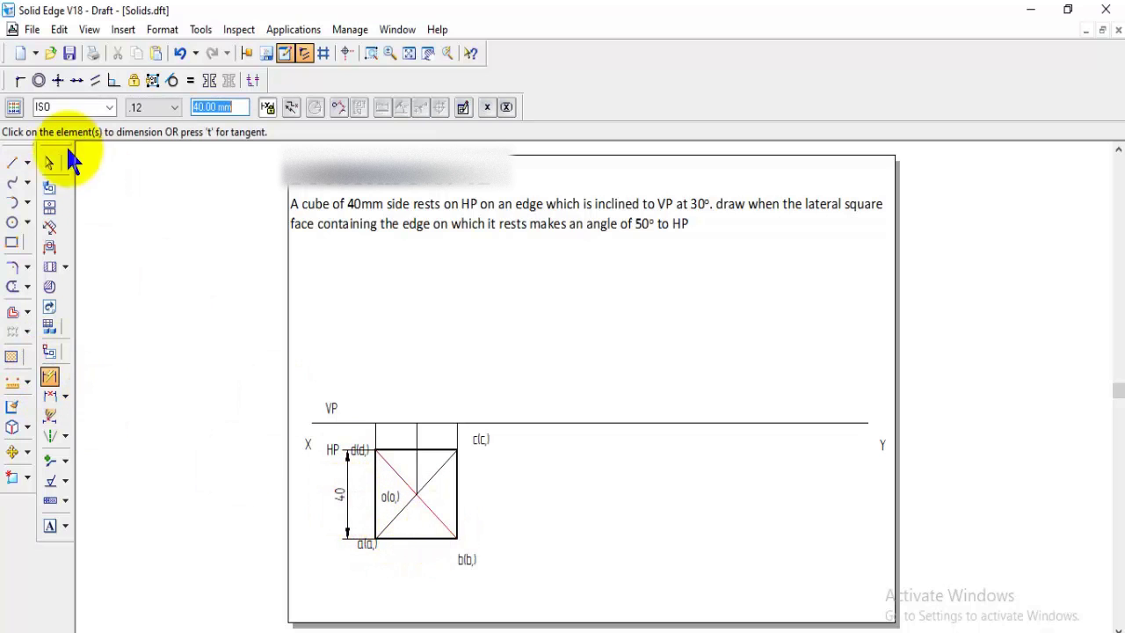
Draw a 40 mm vertical line in the Visible style upward from the XY line at the projector of corner d
click(11, 162)
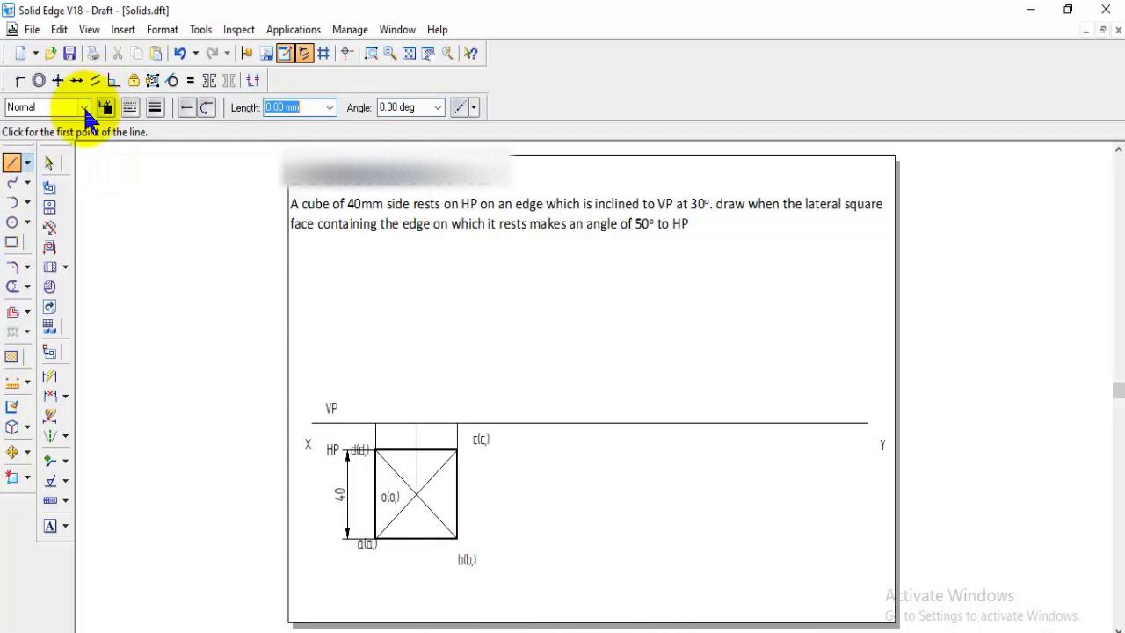
click(84, 107)
click(44, 241)
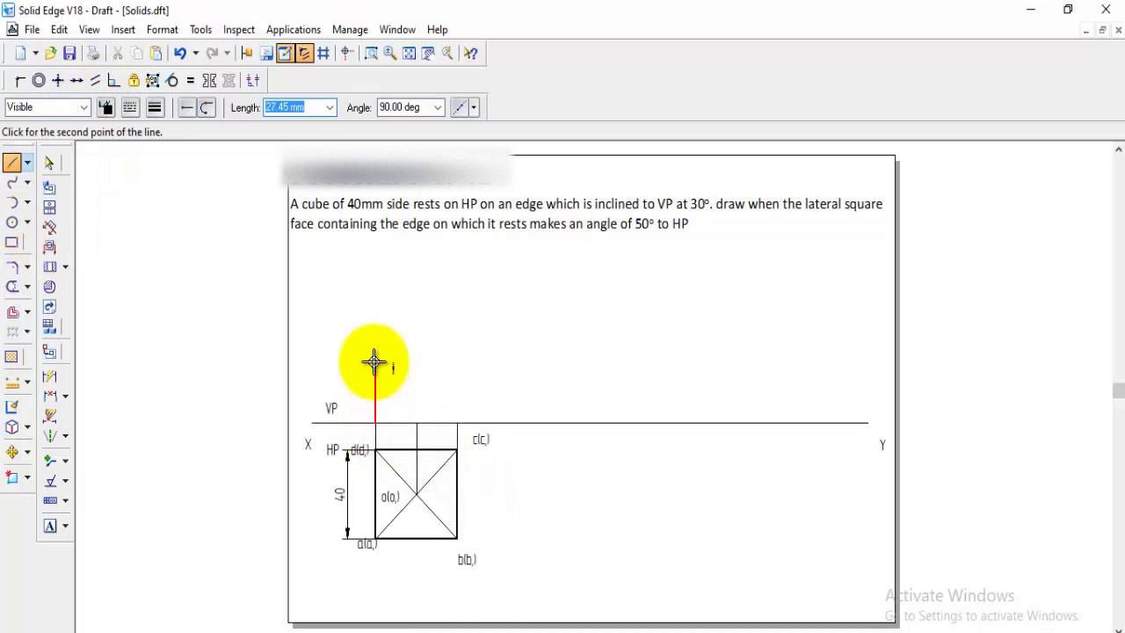
key(Tab)
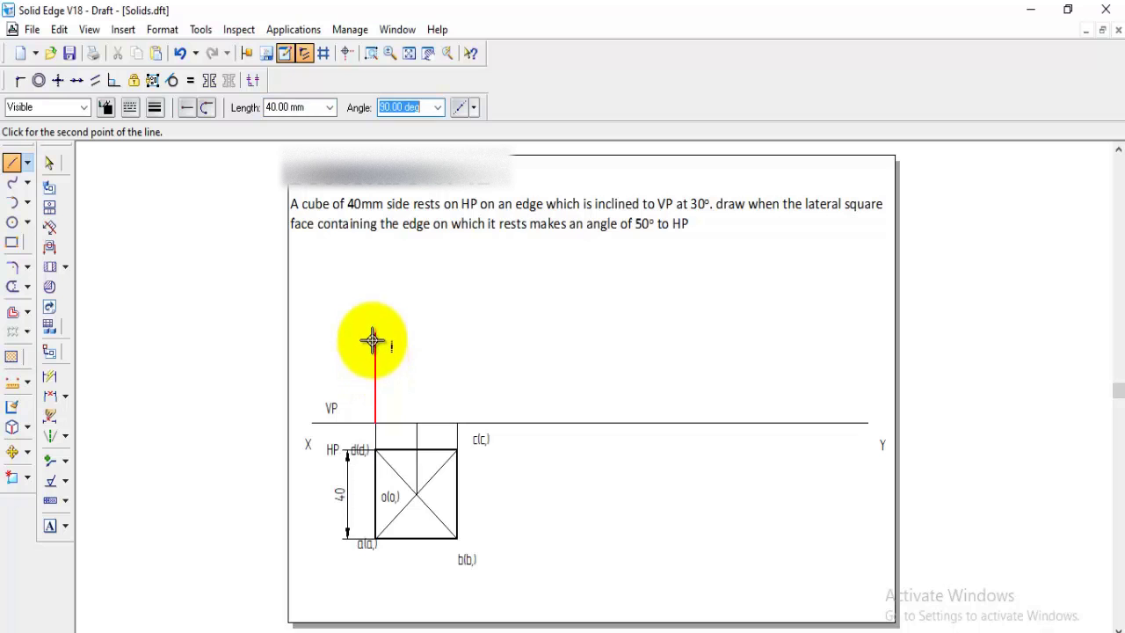
click(371, 340)
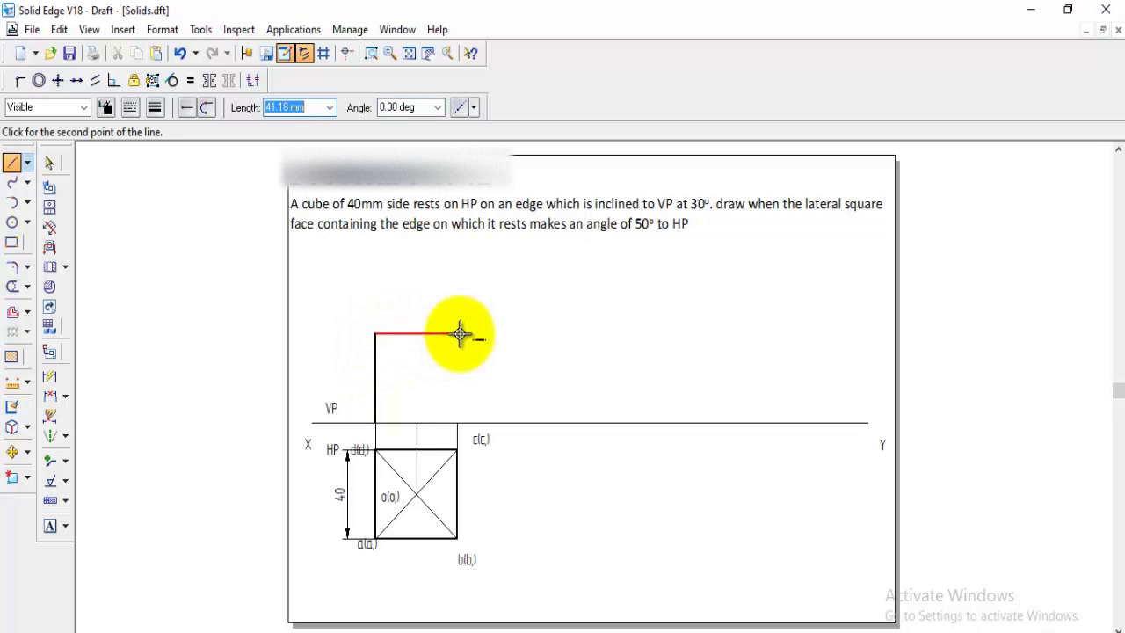
Turn on alignment indicators and complete the front view rectangle from the vertical line's upper end, using the projector of corner c and the XY line
click(347, 55)
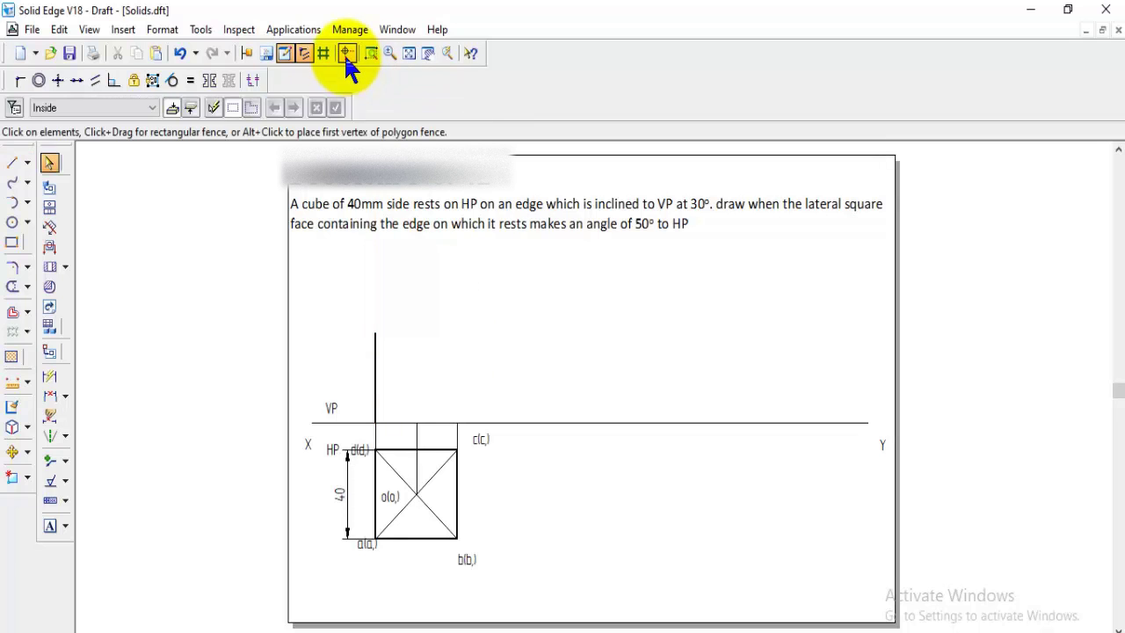
click(12, 163)
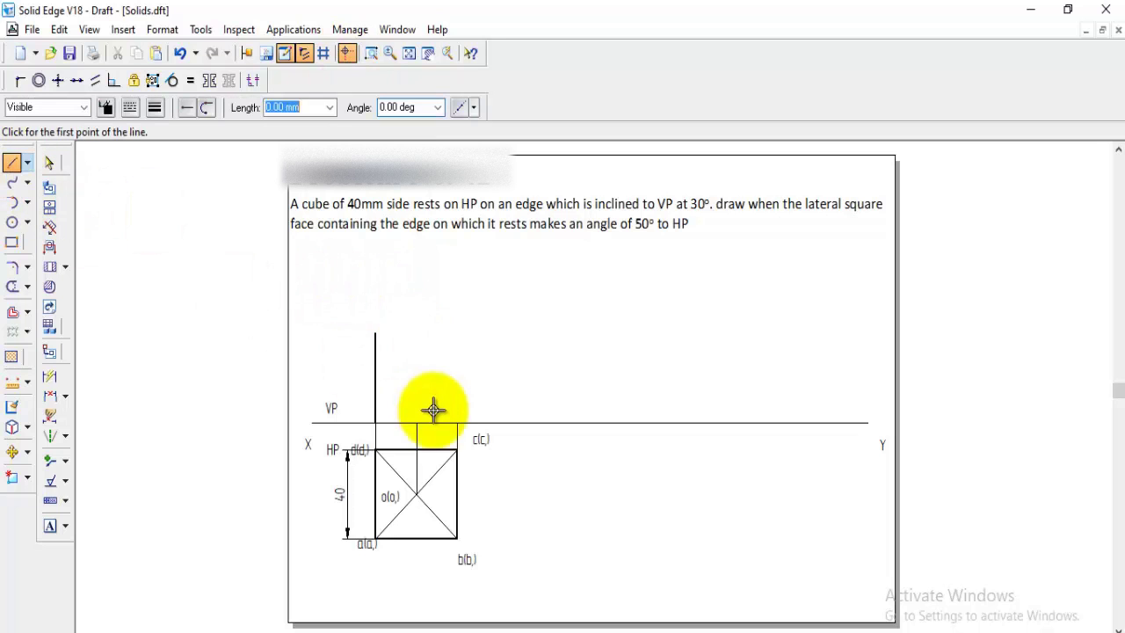
click(376, 334)
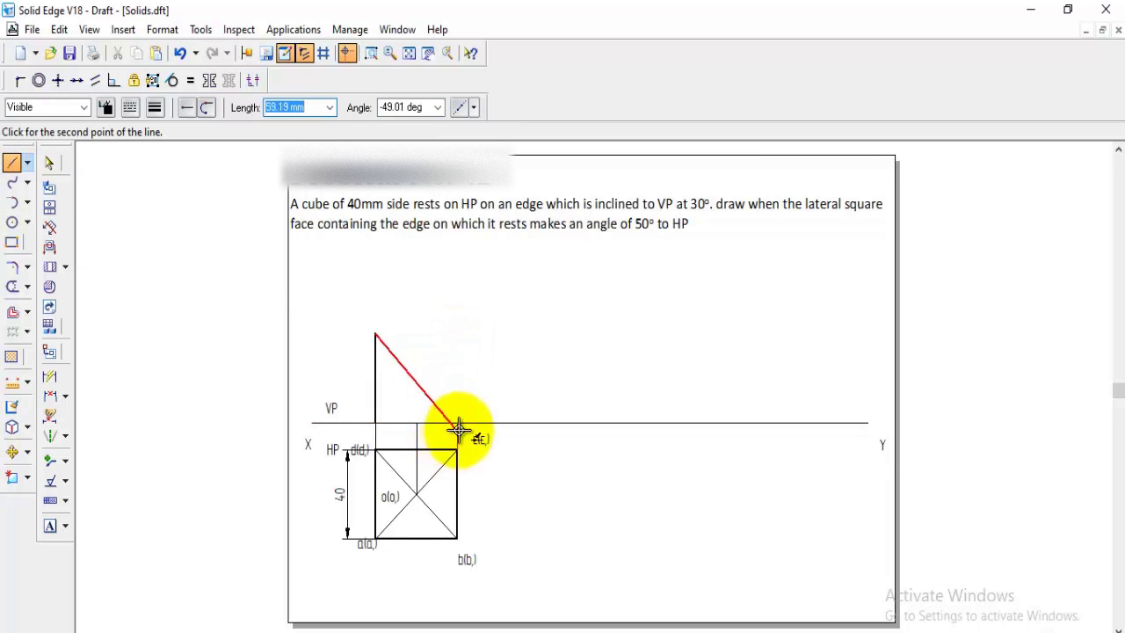
click(457, 334)
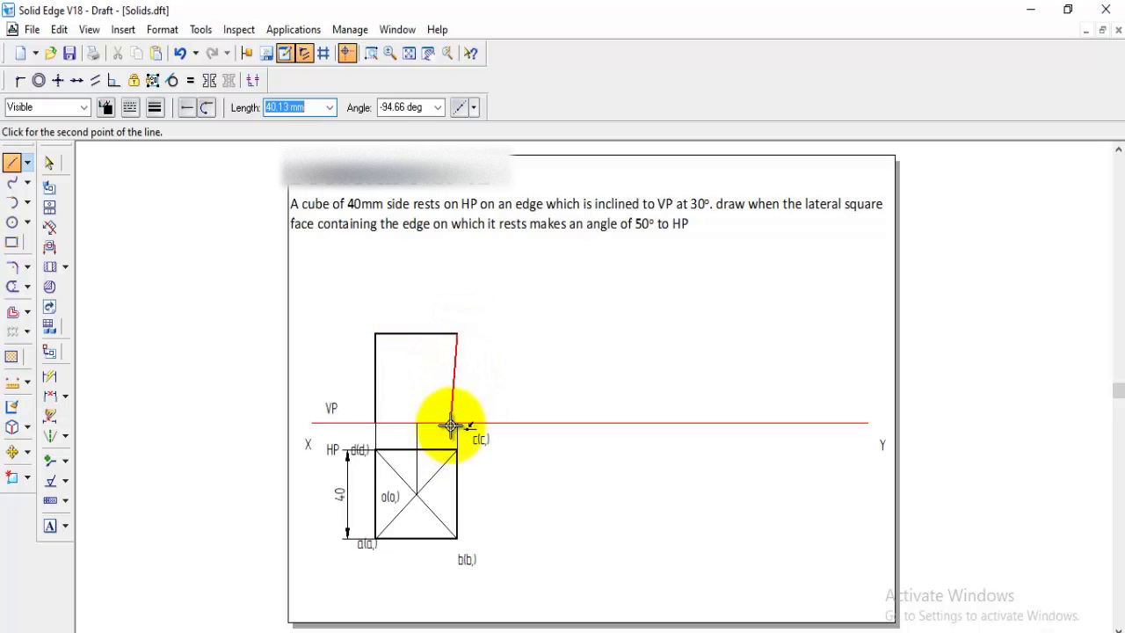
click(377, 422)
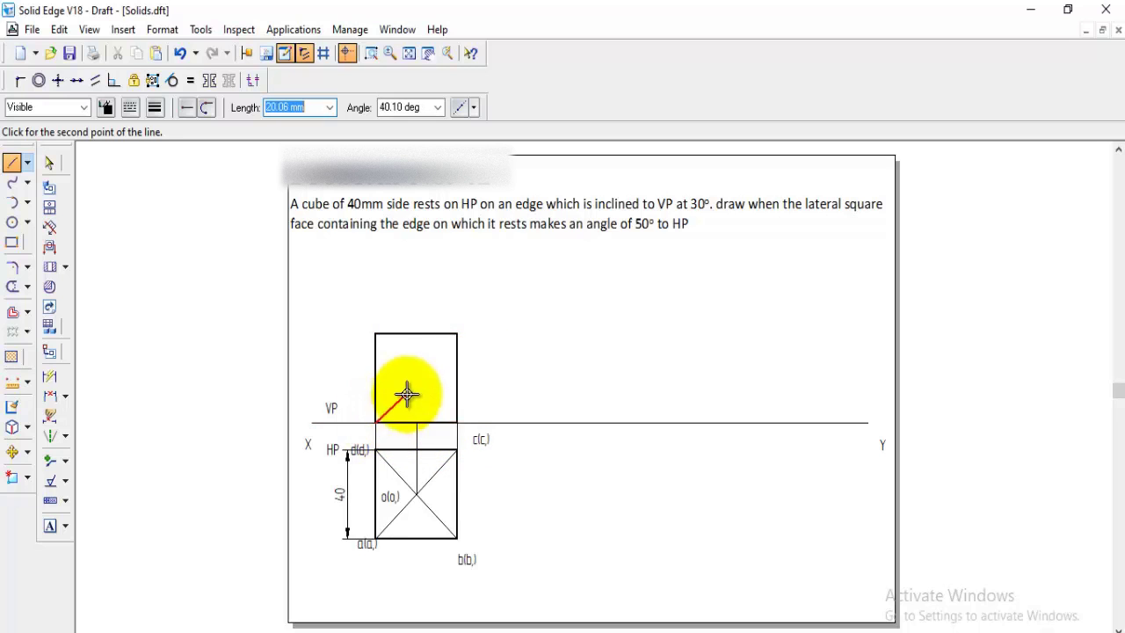
right_click(457, 411)
Draw a vertical axis in the Center line style through the front view, from the XY line to the midpoint of its upper edge
click(84, 107)
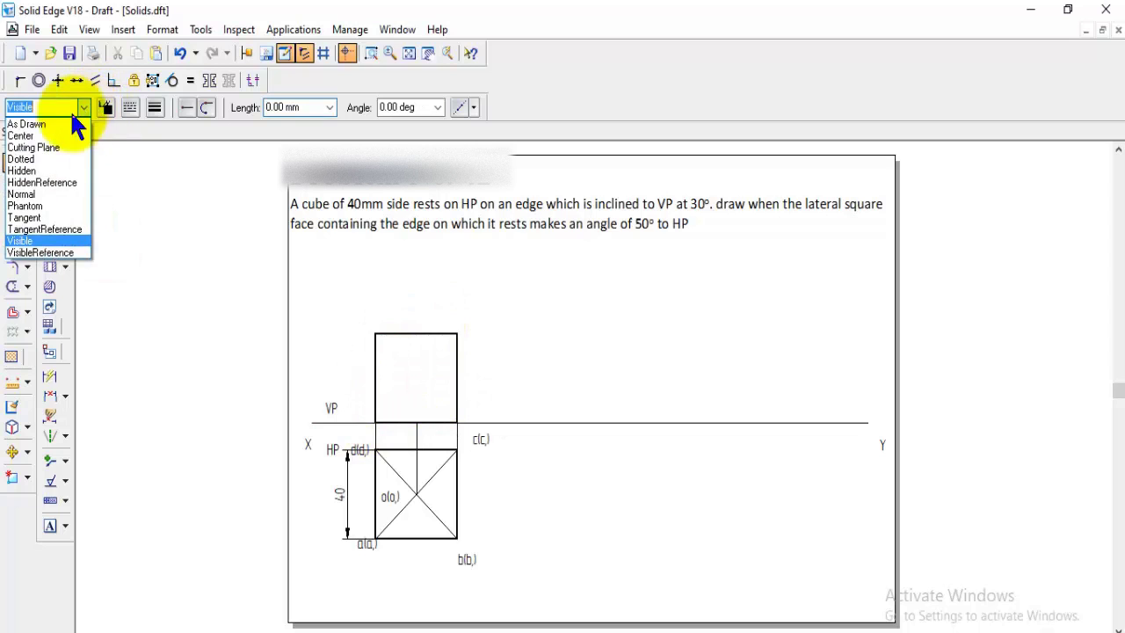
click(47, 136)
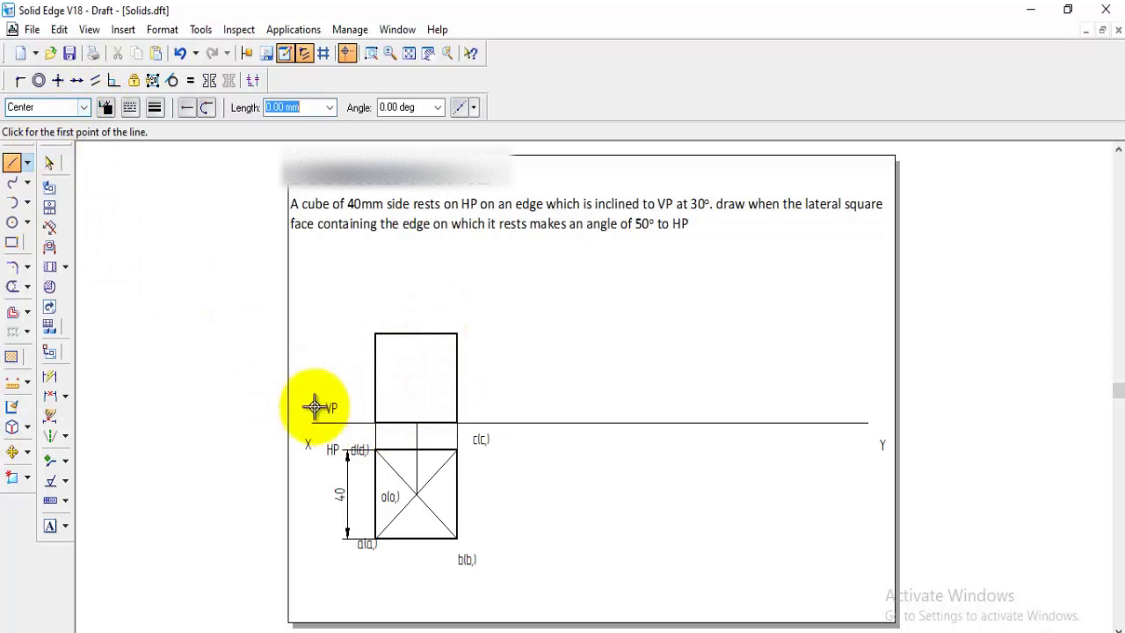
click(417, 423)
click(414, 334)
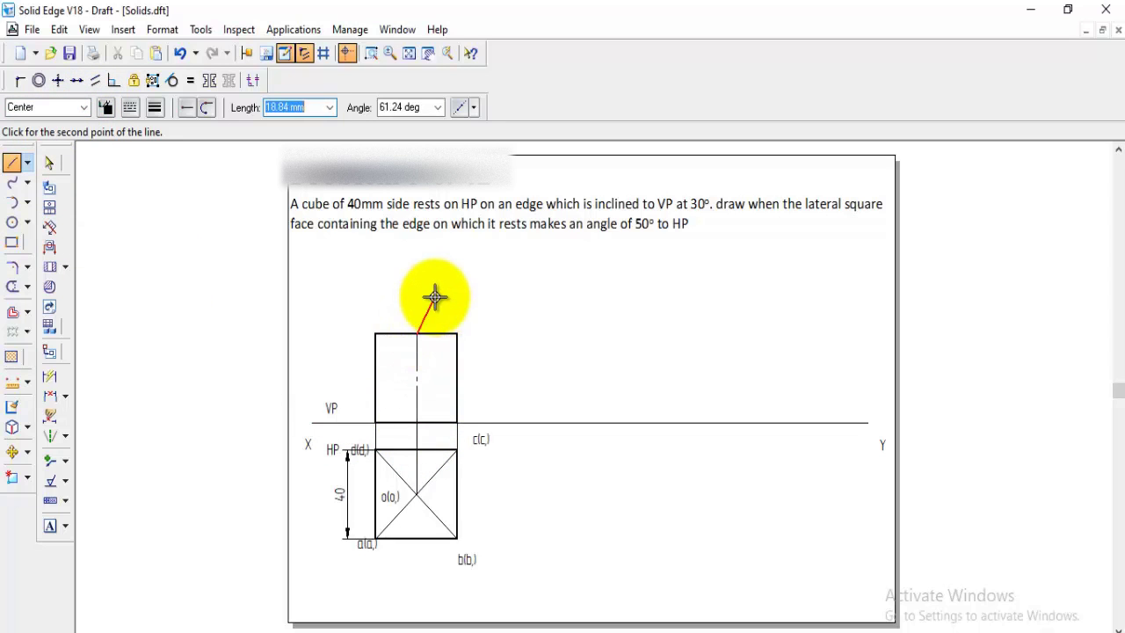
right_click(447, 302)
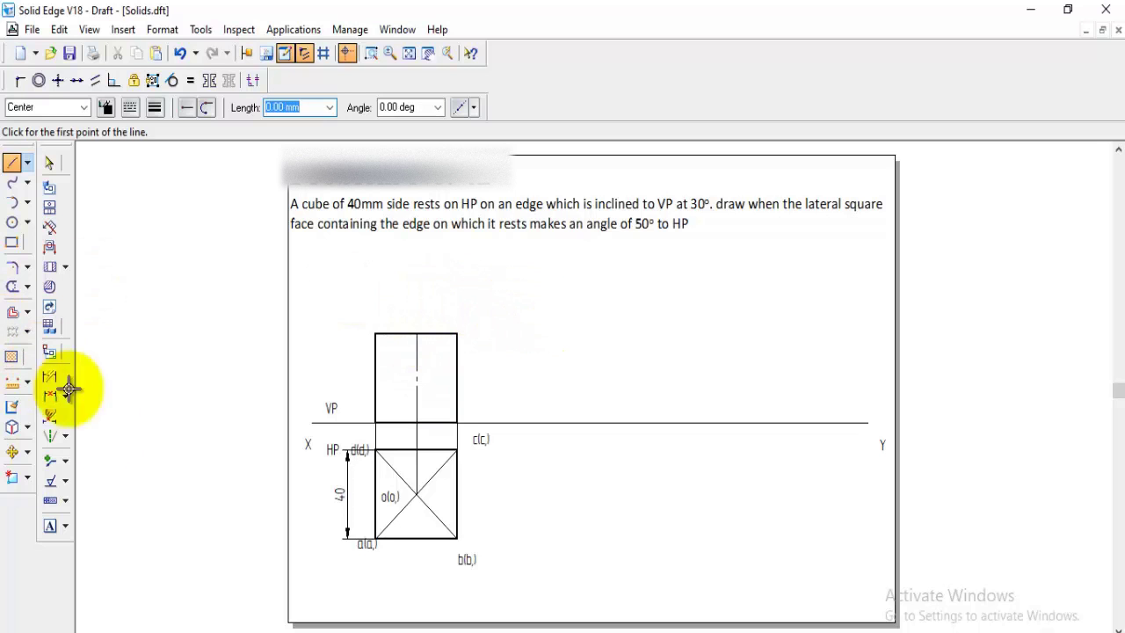
Label the front view's lower points a,'(d,'), o,' and b,'(c,') and its upper points a'(d'), o' and b'(c'), from left to right
click(50, 526)
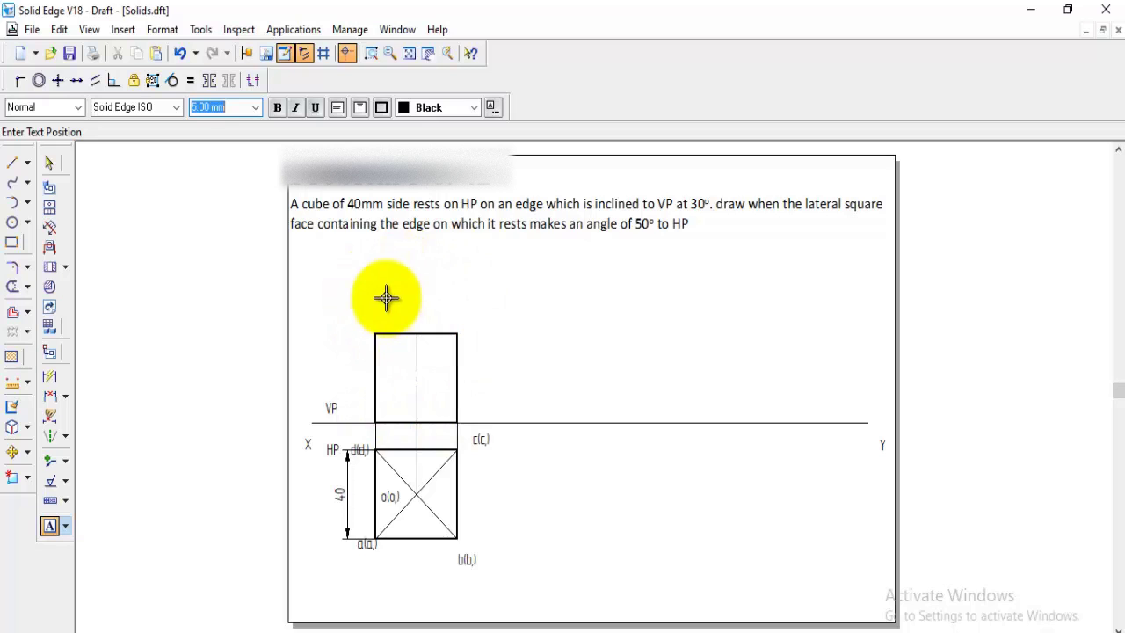
click(348, 405)
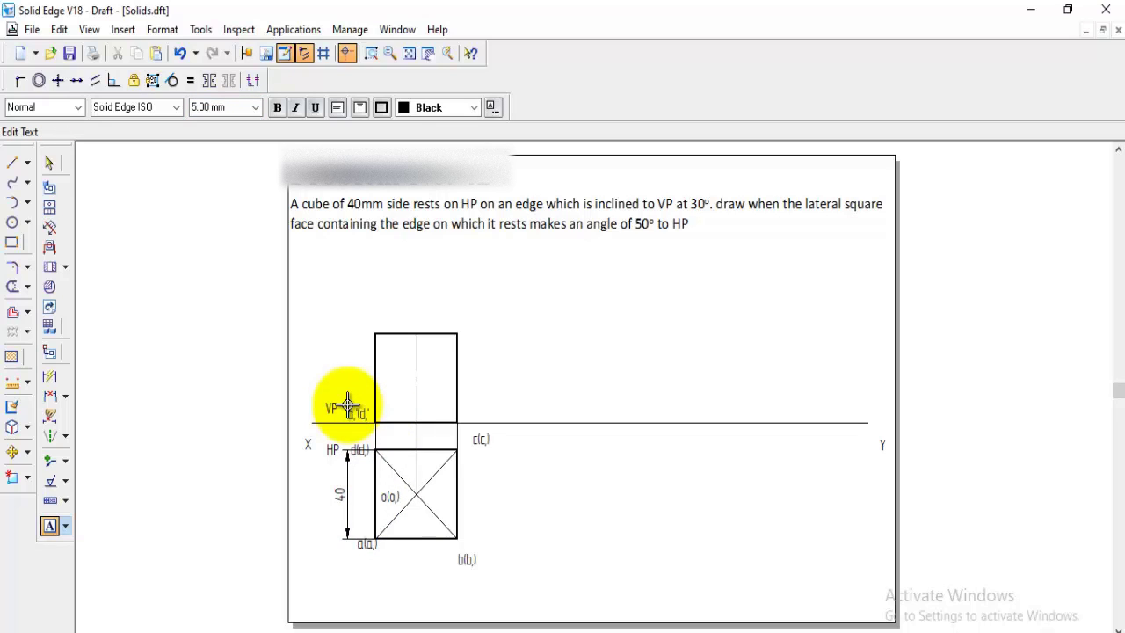
click(425, 400)
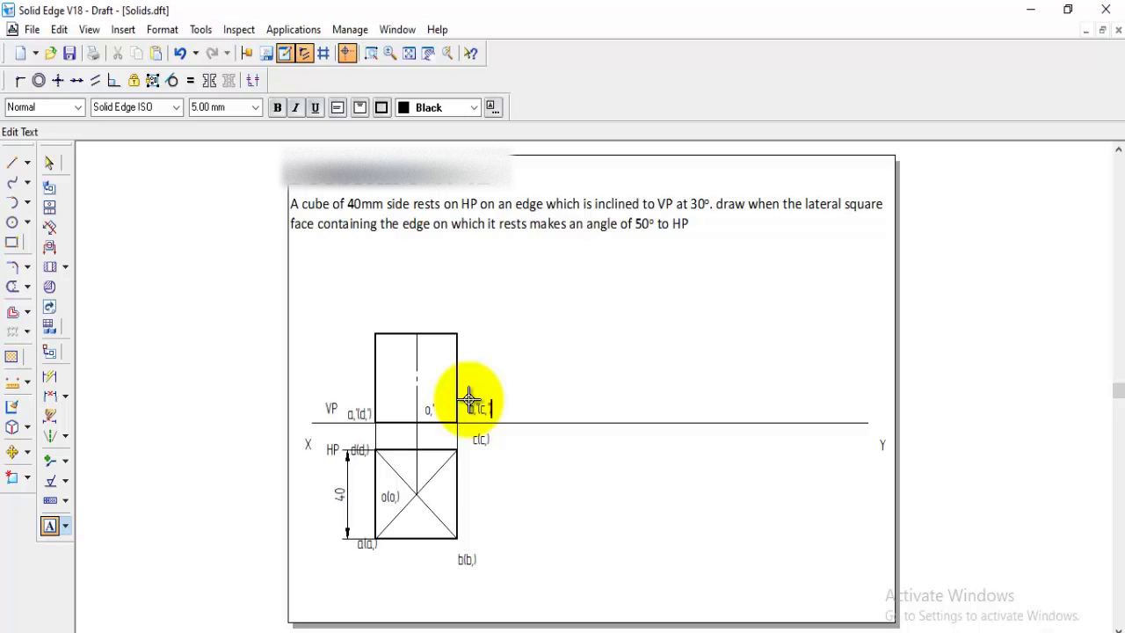
click(362, 343)
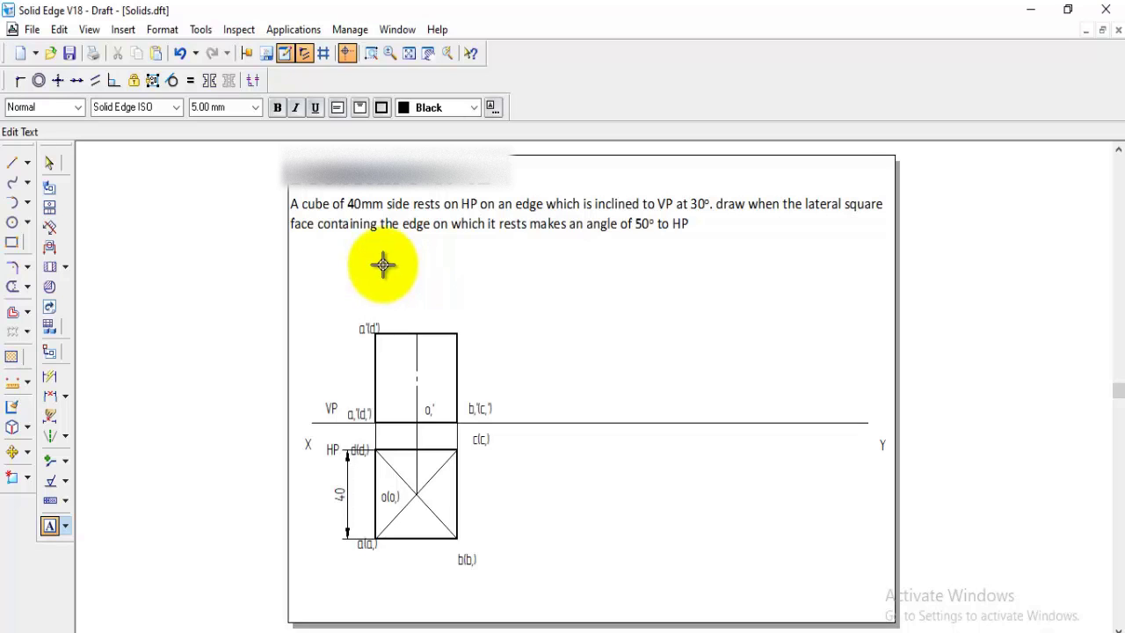
click(413, 313)
text(o')
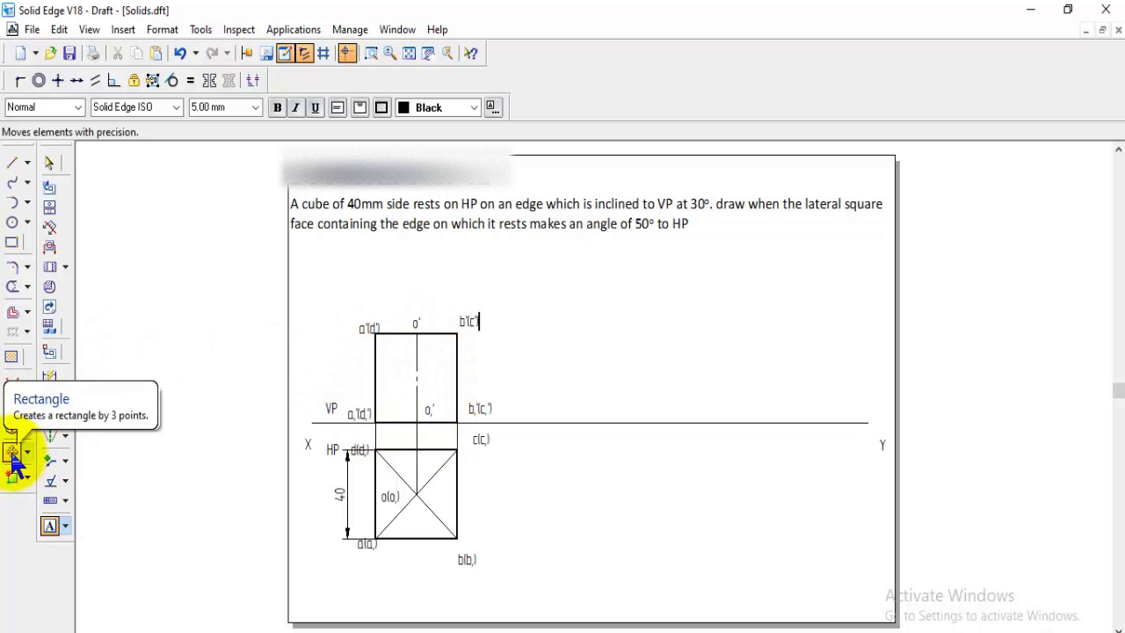
Dimension the front view's left side, placing the dimension to the left of the rectangle
click(50, 377)
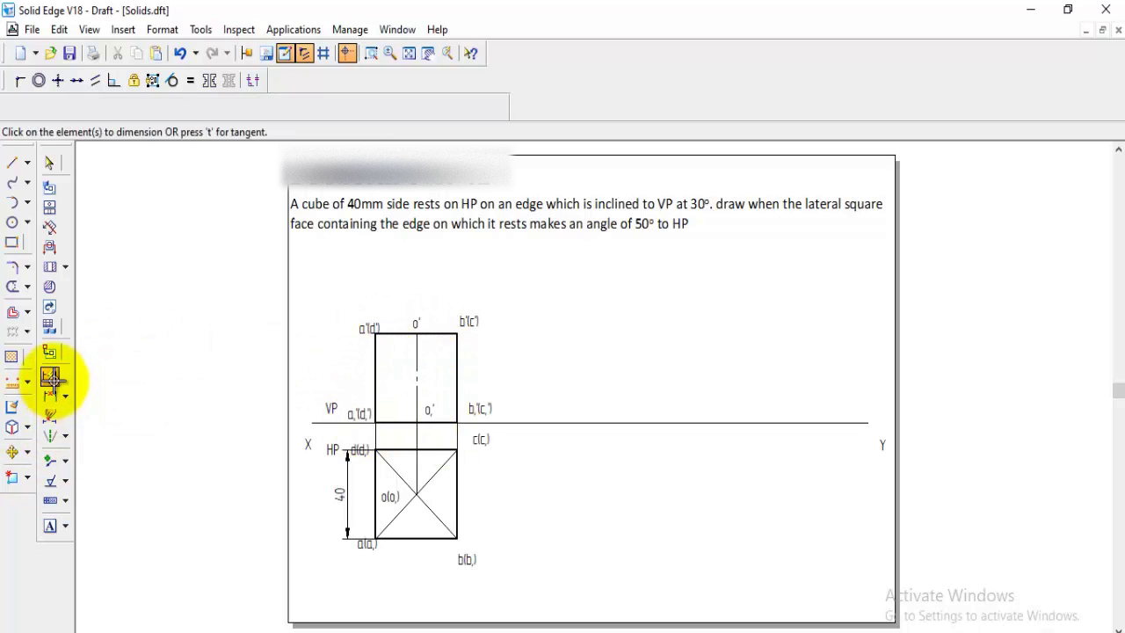
click(374, 369)
click(342, 365)
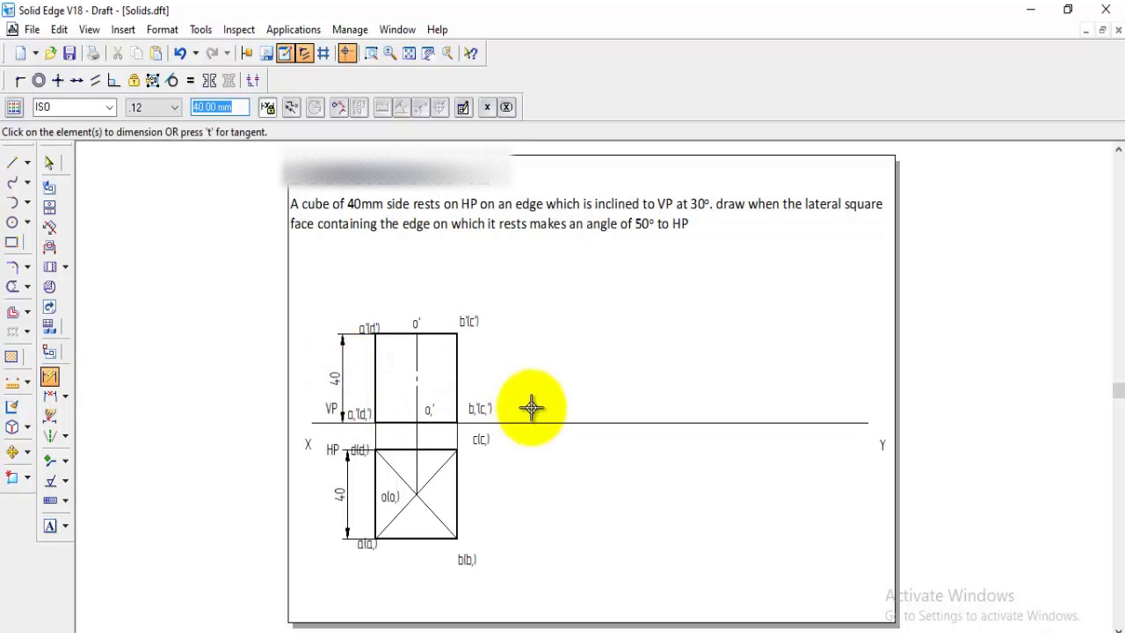
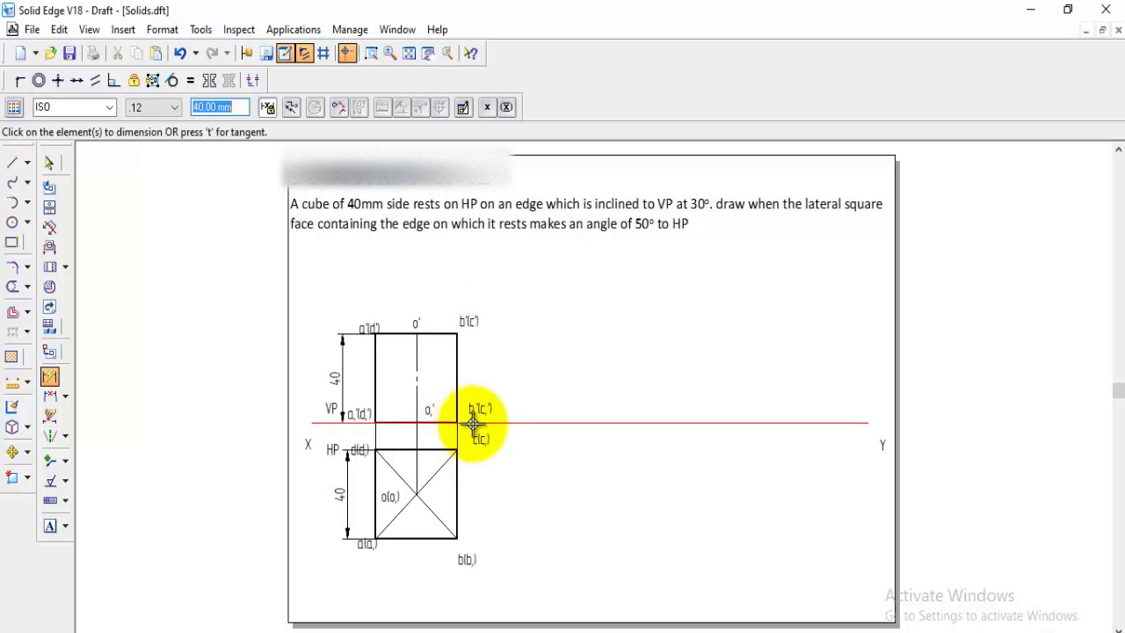
click(458, 334)
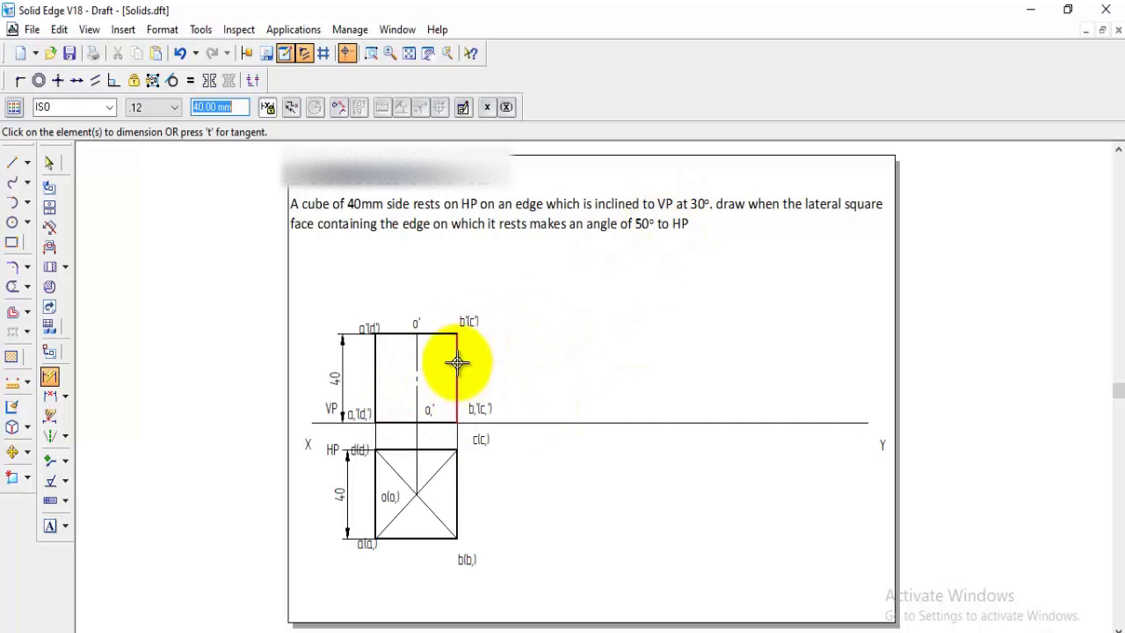
Copy the front view outline and its axis to the right along the XY line, using the lower right corner as base point
click(16, 452)
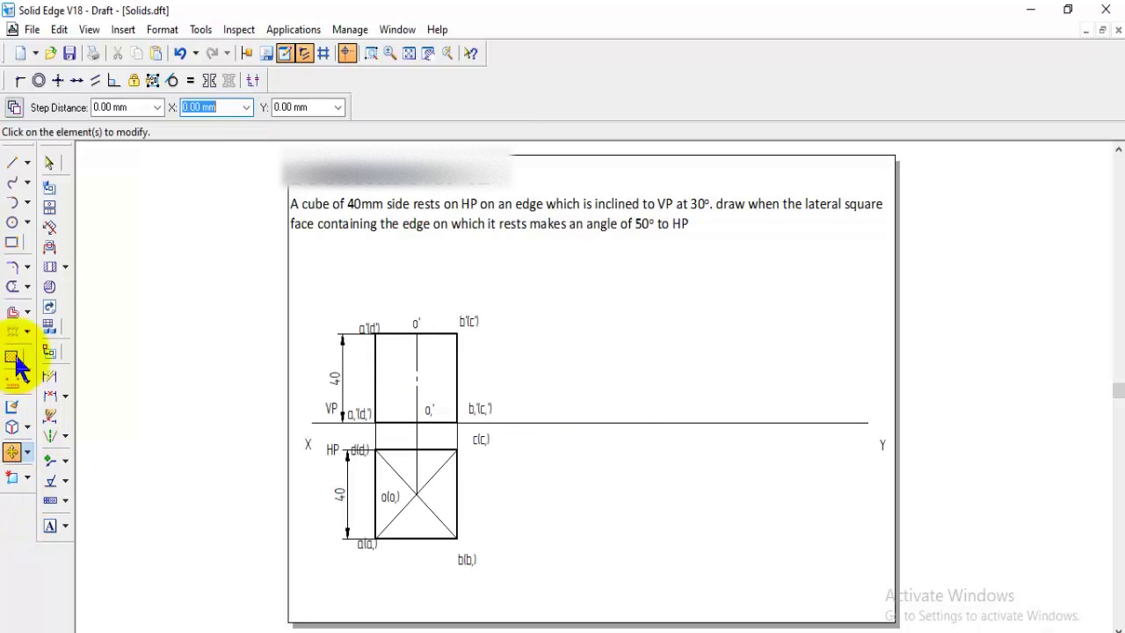
click(14, 108)
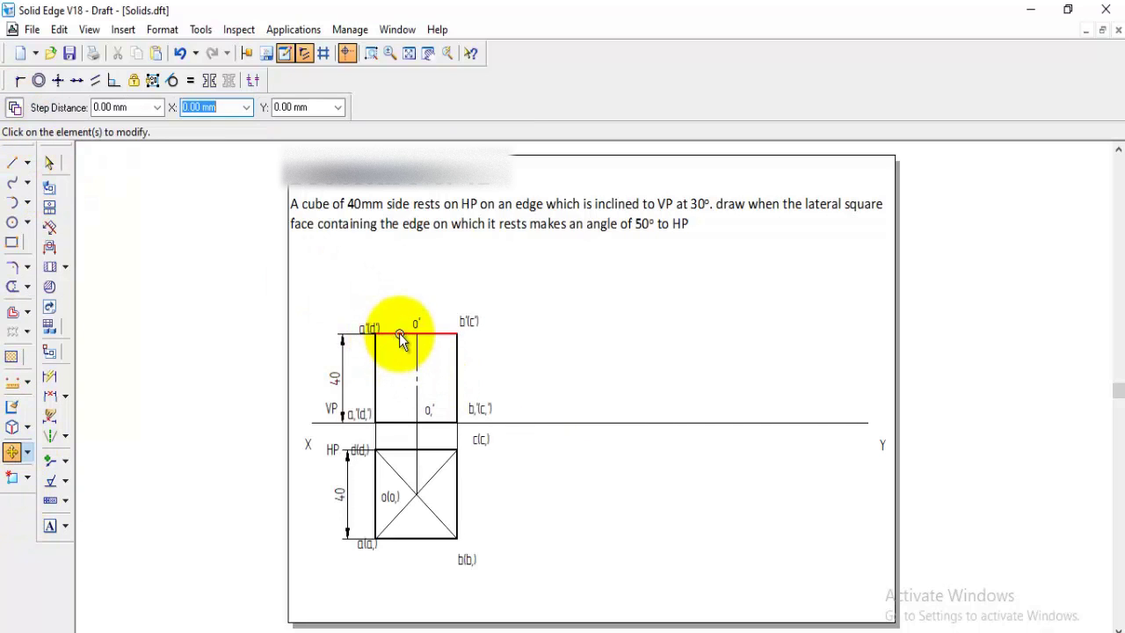
click(374, 365)
click(456, 373)
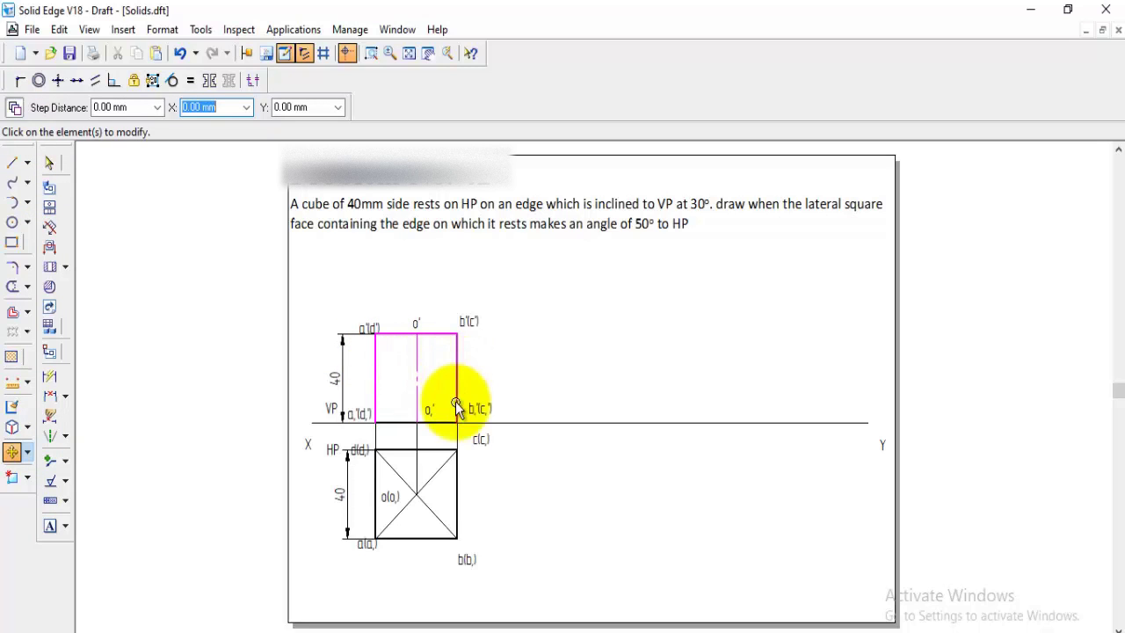
right_click(453, 445)
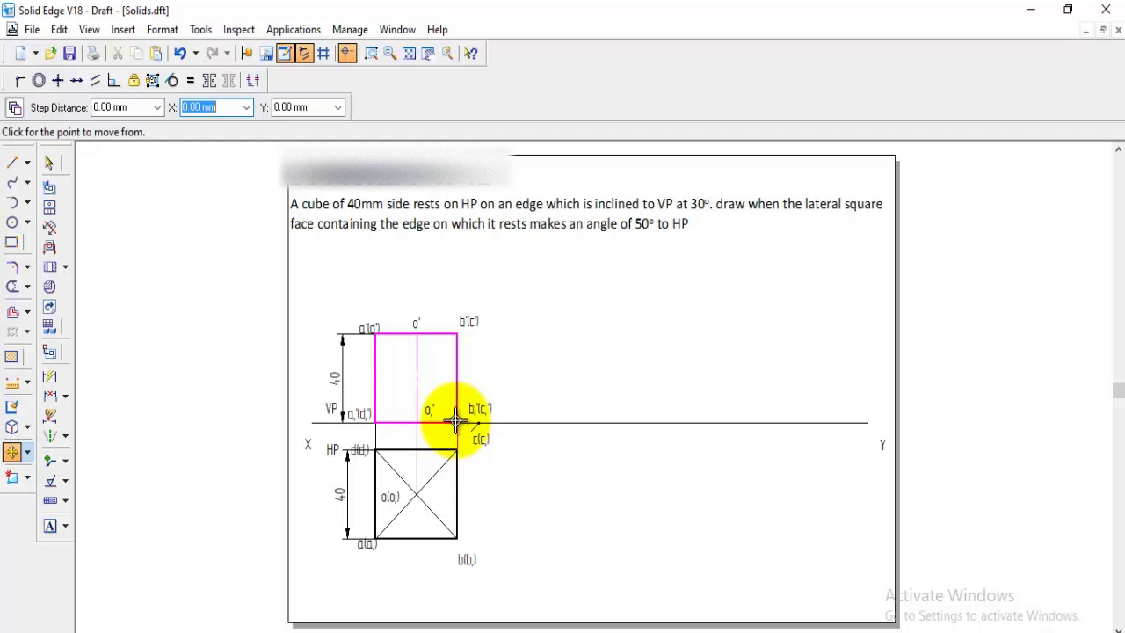
click(455, 422)
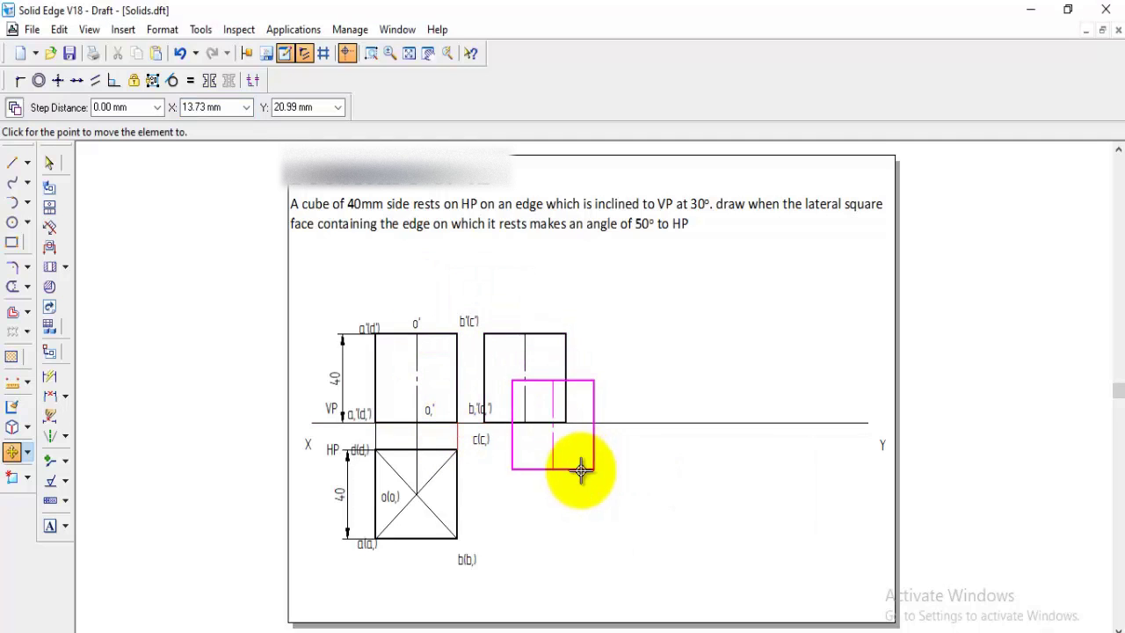
right_click(580, 395)
Rotate the copied front view about its lower right corner so that its right edge makes 50° with the XY line
click(27, 452)
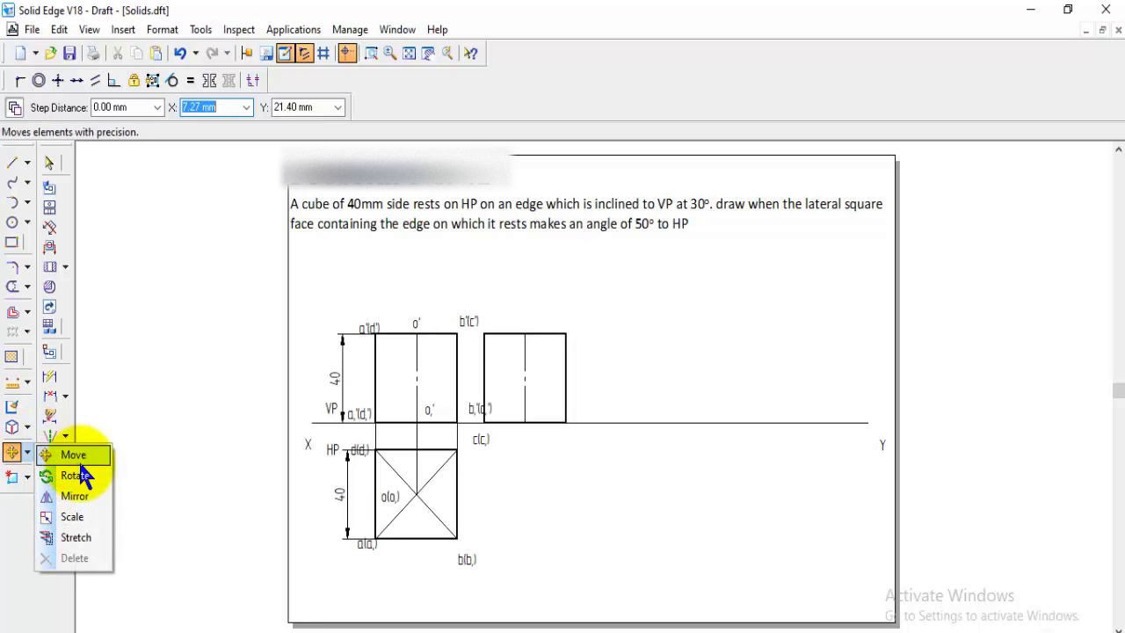
click(79, 475)
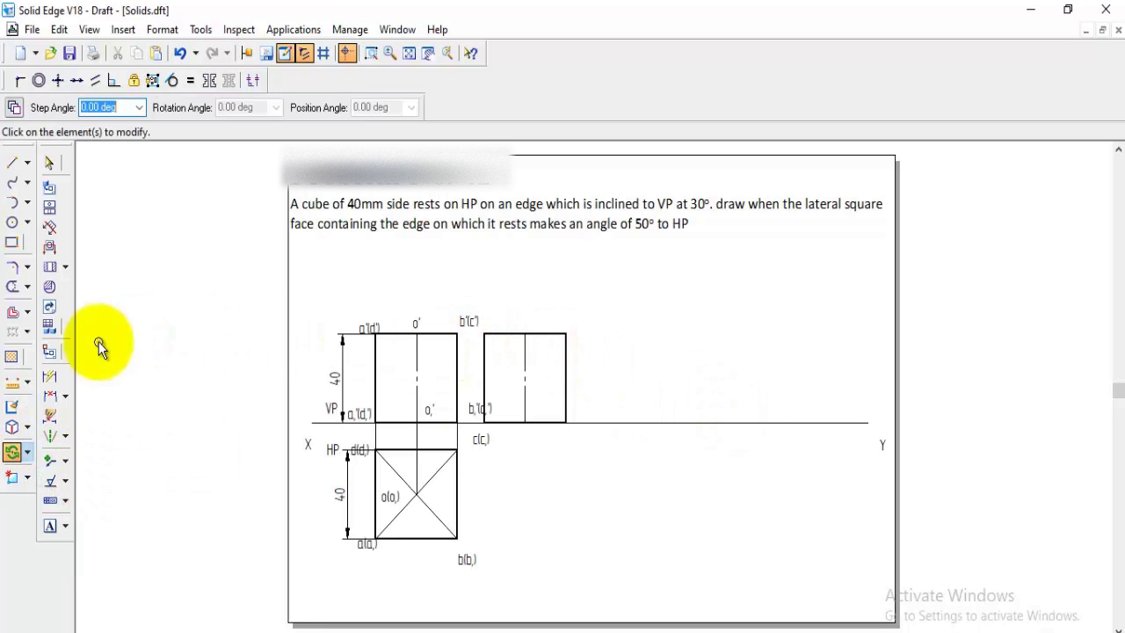
click(489, 369)
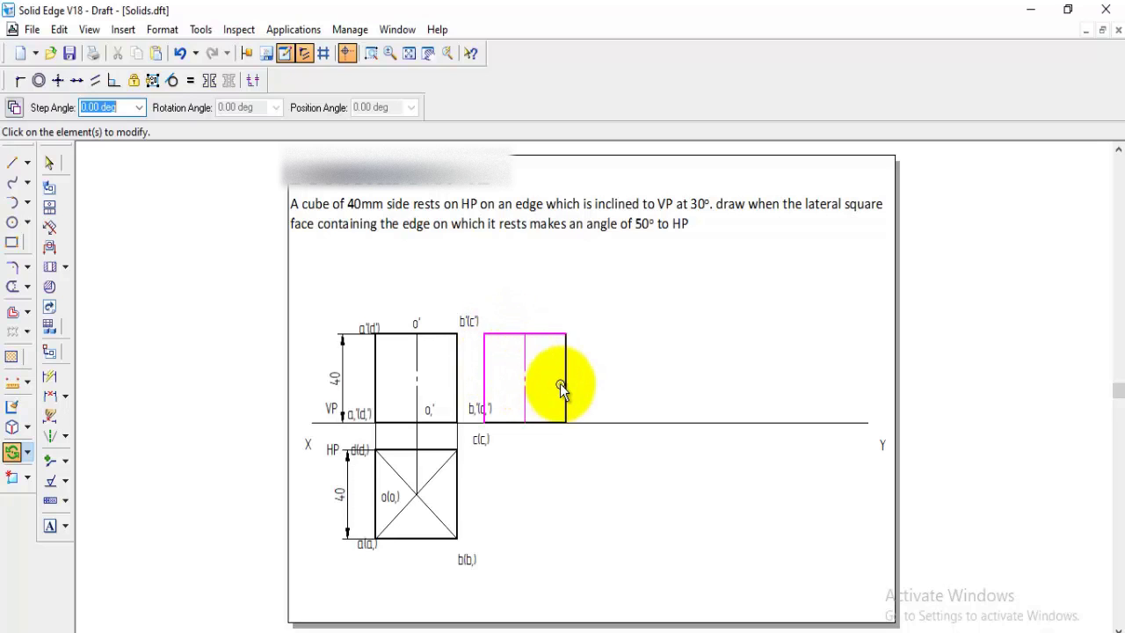
right_click(552, 442)
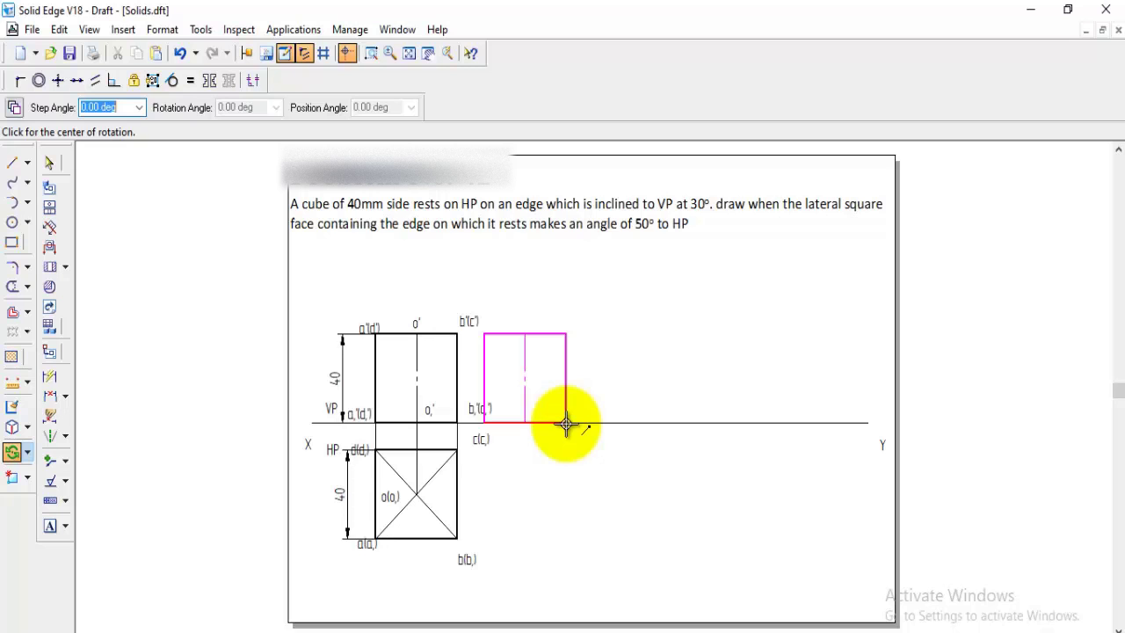
click(566, 425)
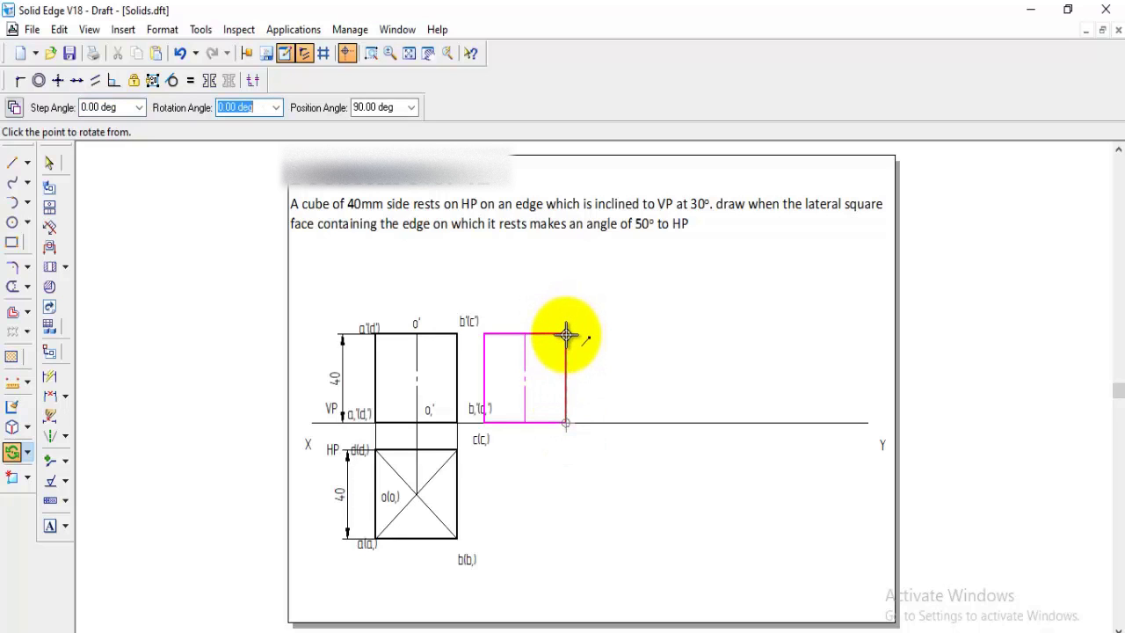
click(566, 334)
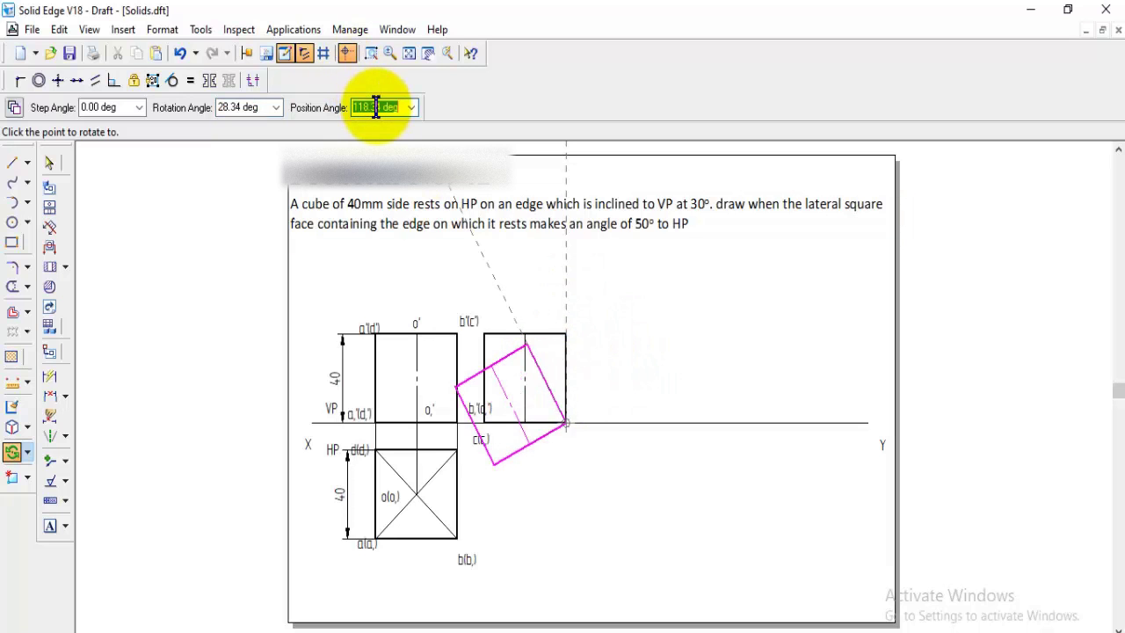
key(Return)
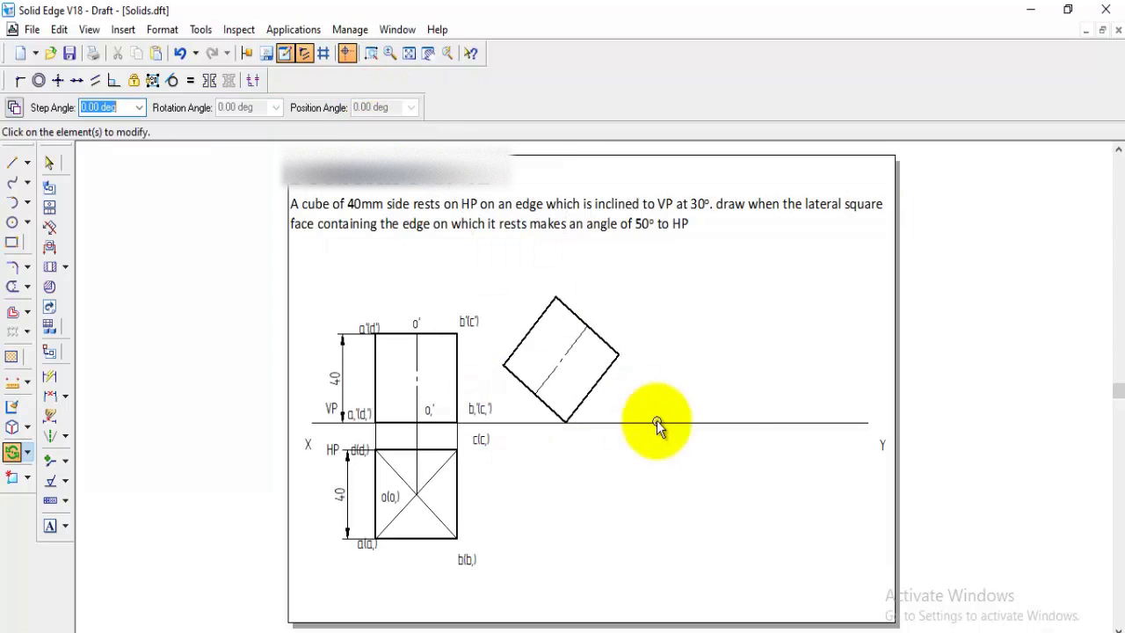
Add an angular dimension between the rotated front view's lower right edge and the XY line
click(65, 398)
click(132, 420)
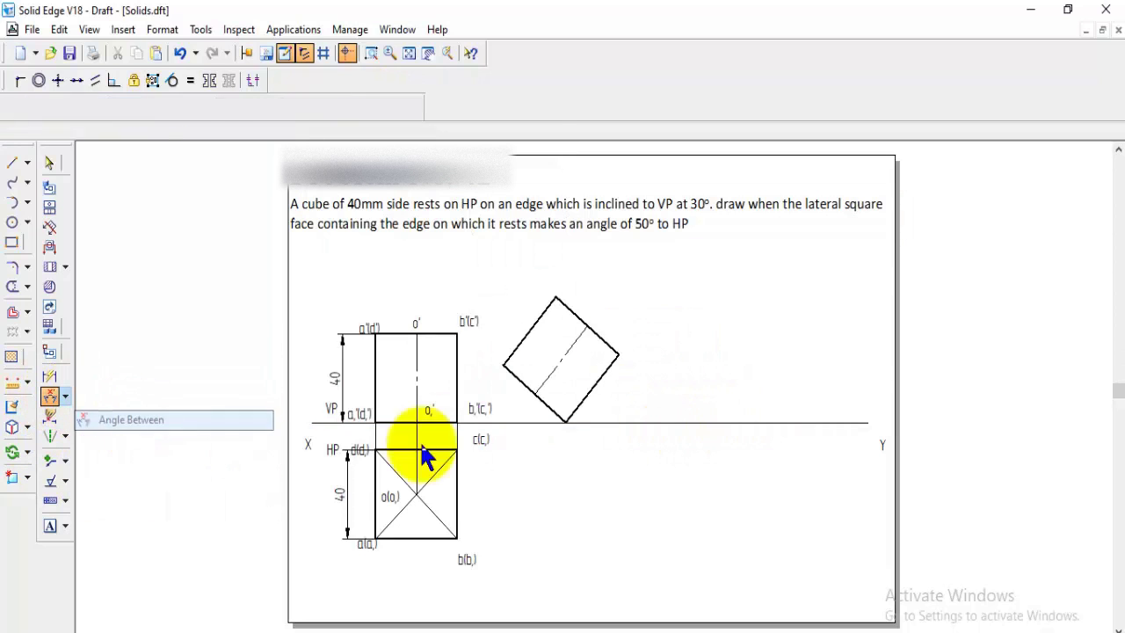
click(600, 387)
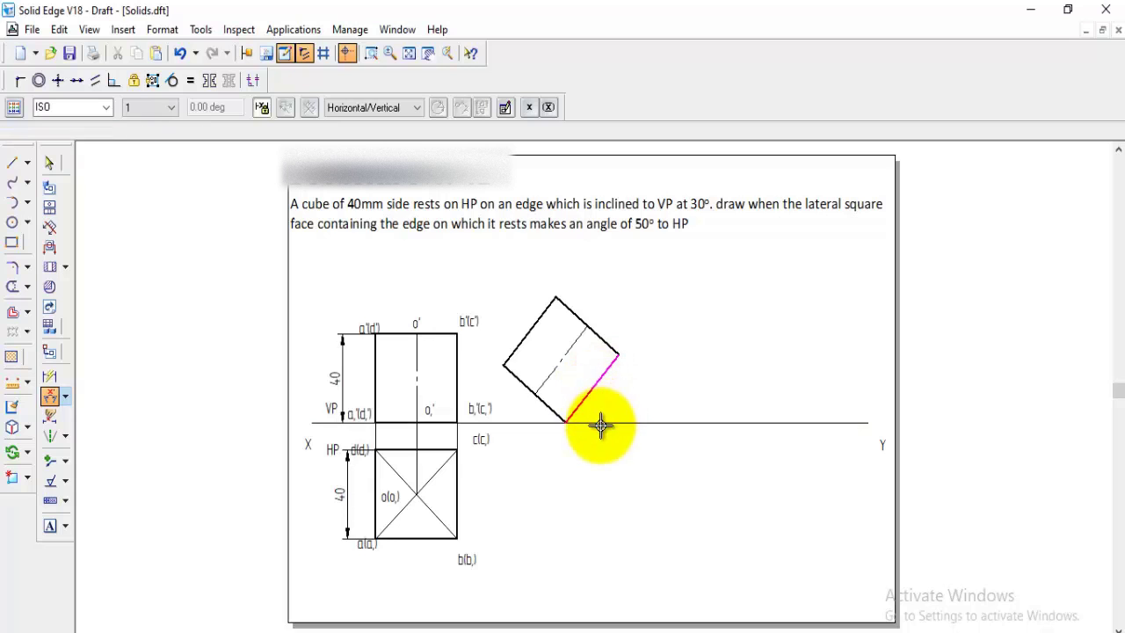
click(603, 426)
click(595, 427)
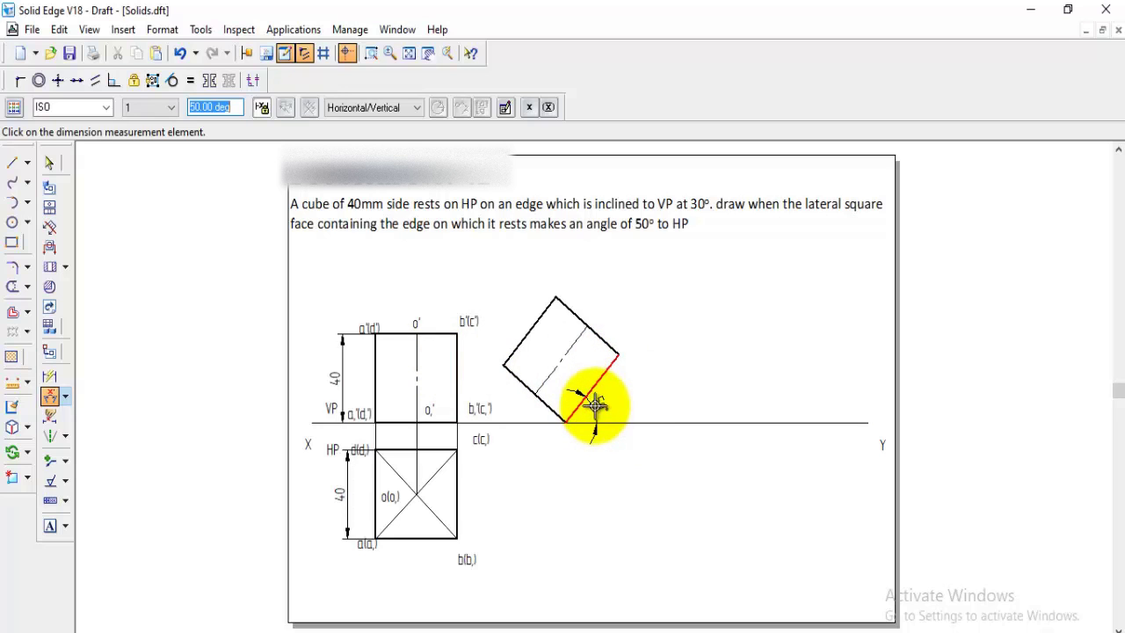
Copy the labels b,'(c,') and b'(c') from the original front view to the rotated view's lowest and right corners
click(27, 452)
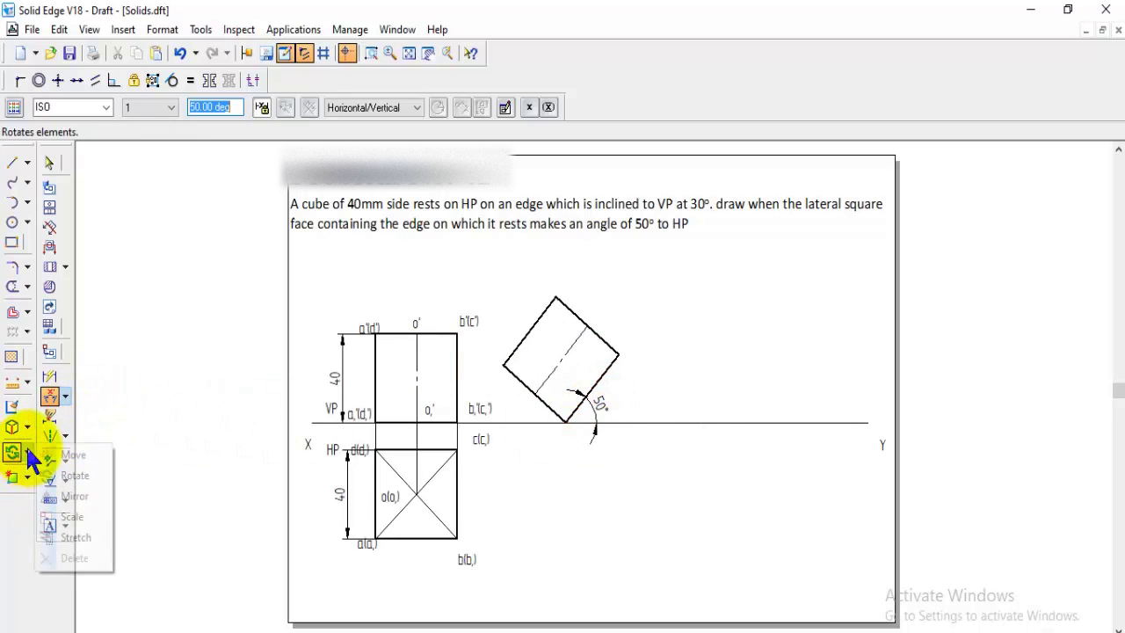
click(74, 455)
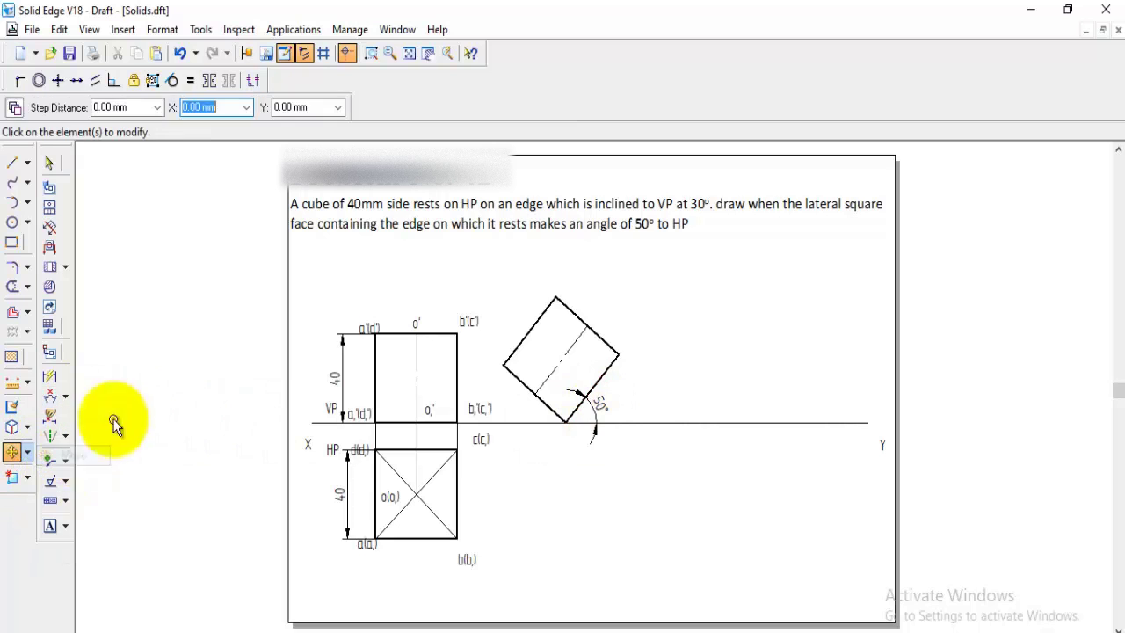
click(370, 54)
click(300, 232)
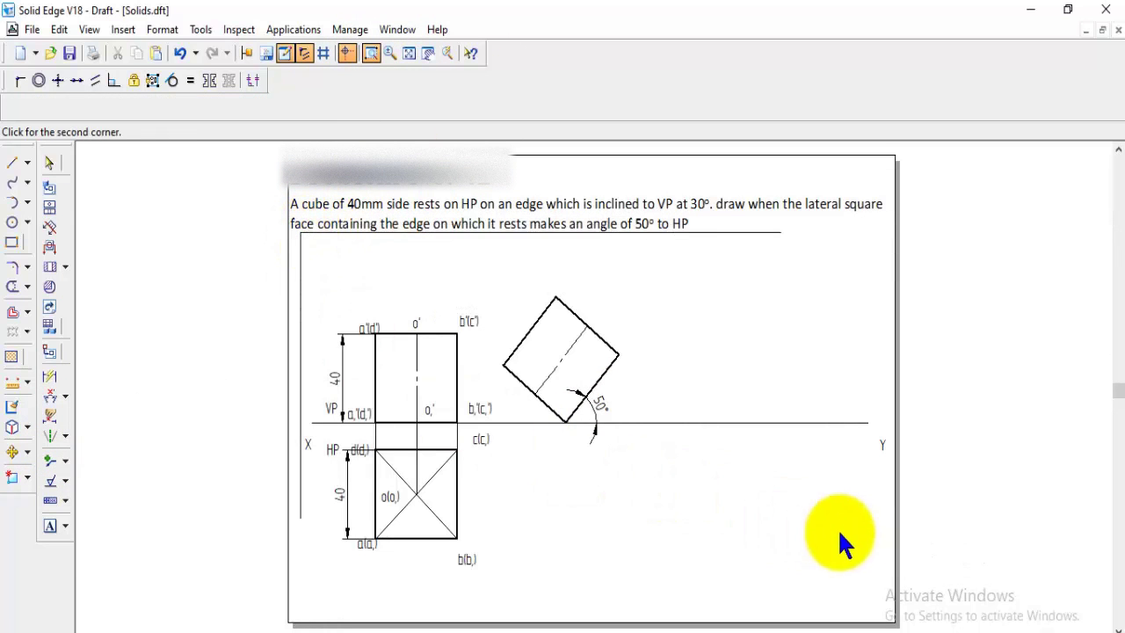
click(893, 595)
key(Escape)
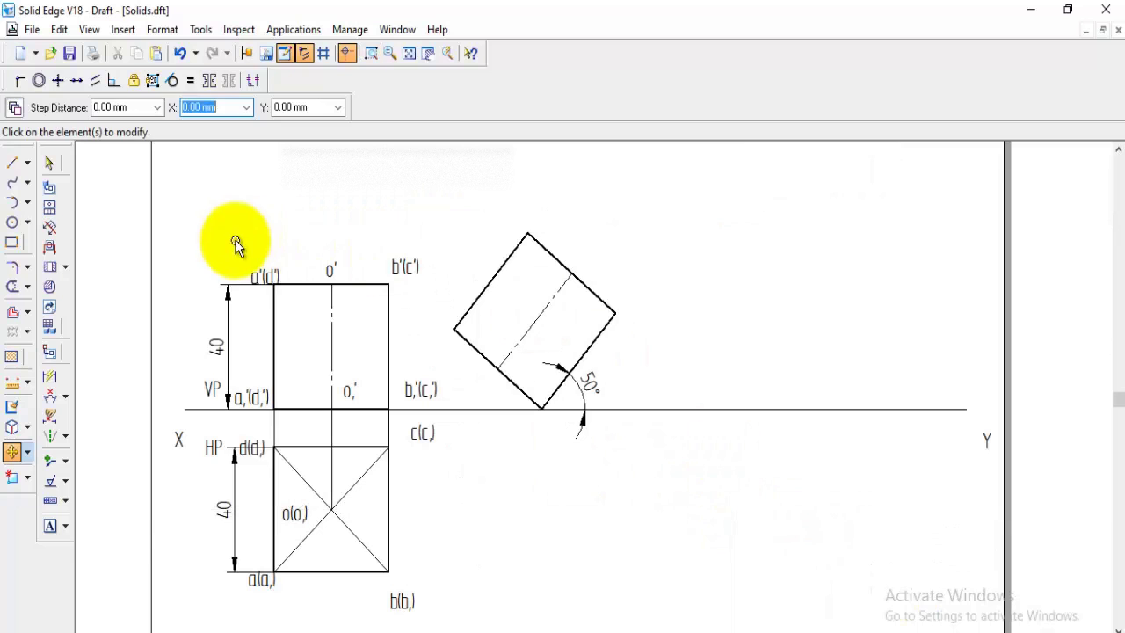
click(419, 389)
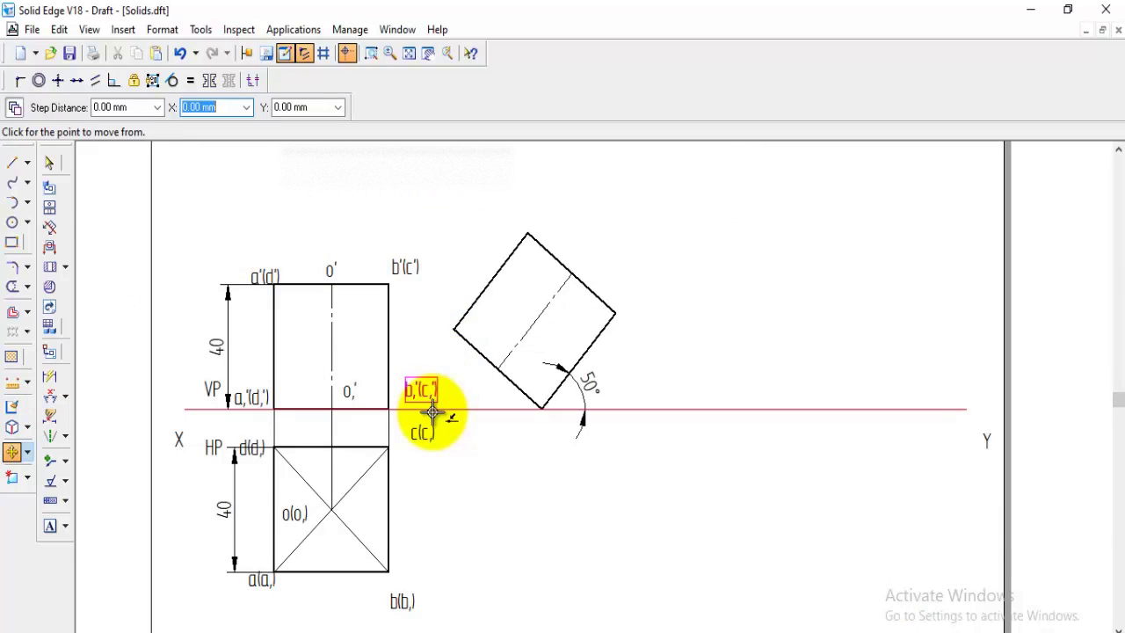
click(579, 420)
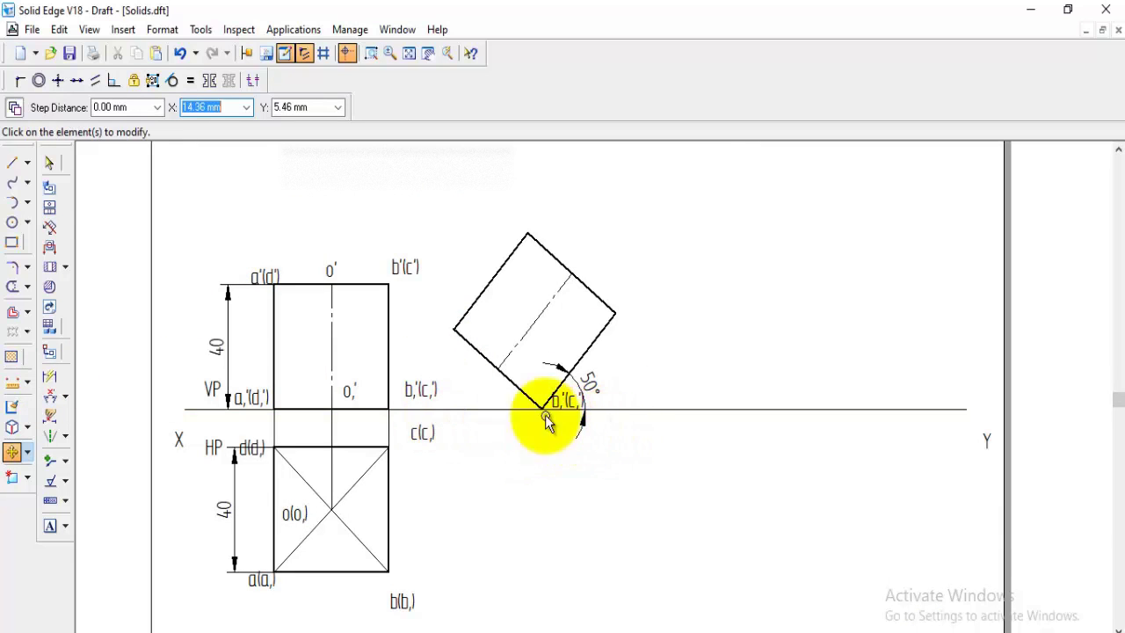
click(409, 273)
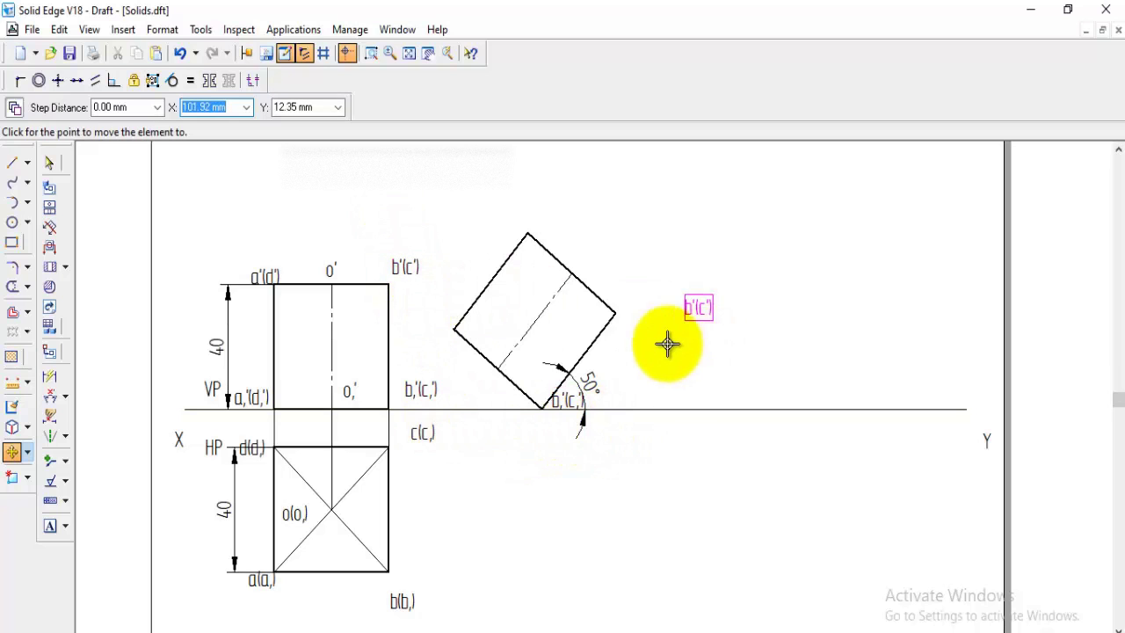
click(636, 339)
Copy the labels o' and a'(d') from the original front view to the rotated view's upper axis end and top corner
click(333, 269)
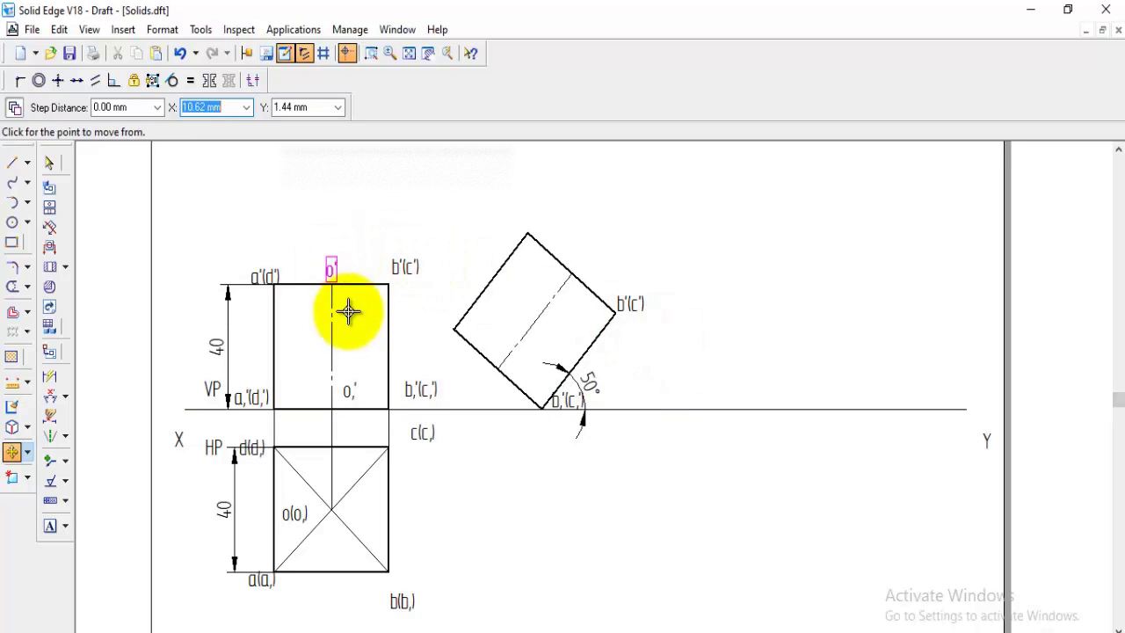
click(602, 301)
click(272, 276)
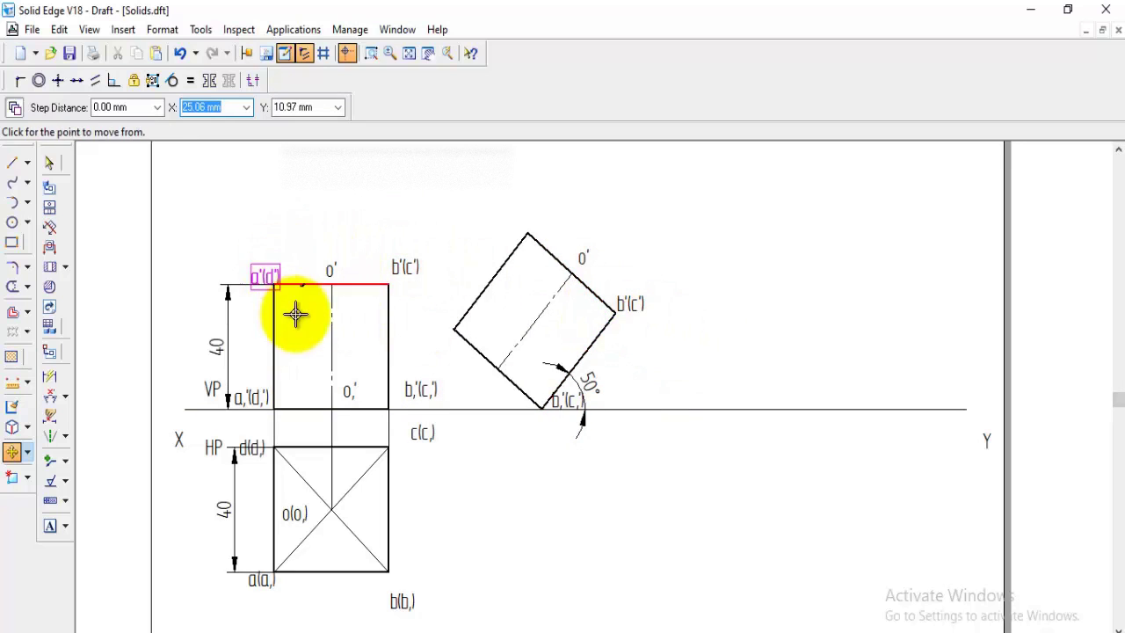
click(558, 256)
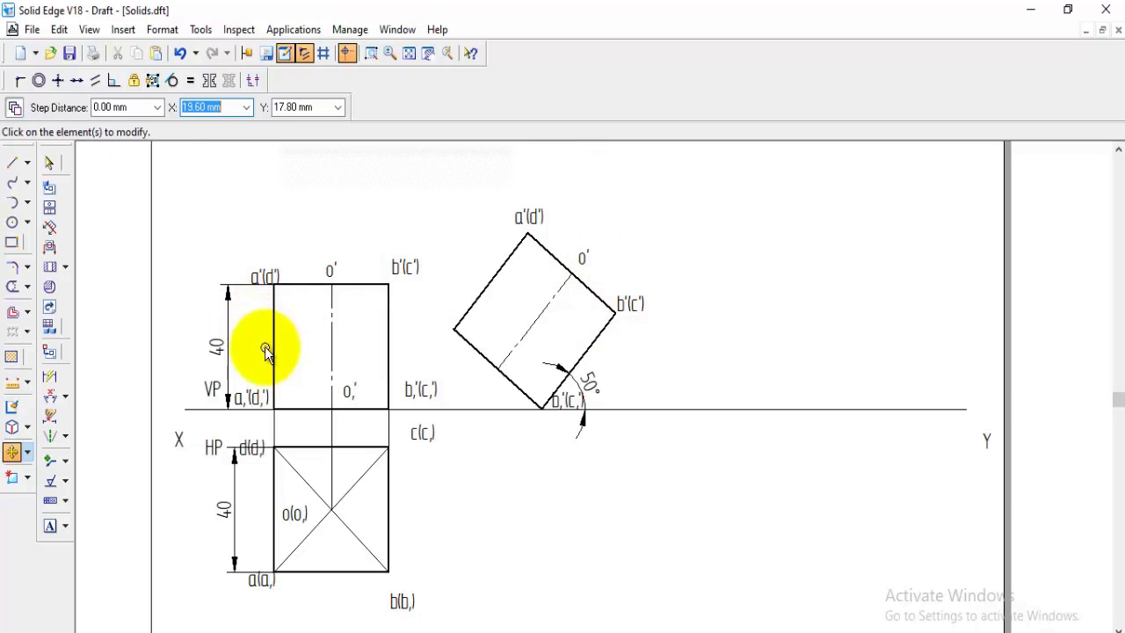
Copy the labels a,'(d,') and o,' to the rotated front view's left corner and lower axis end
click(253, 397)
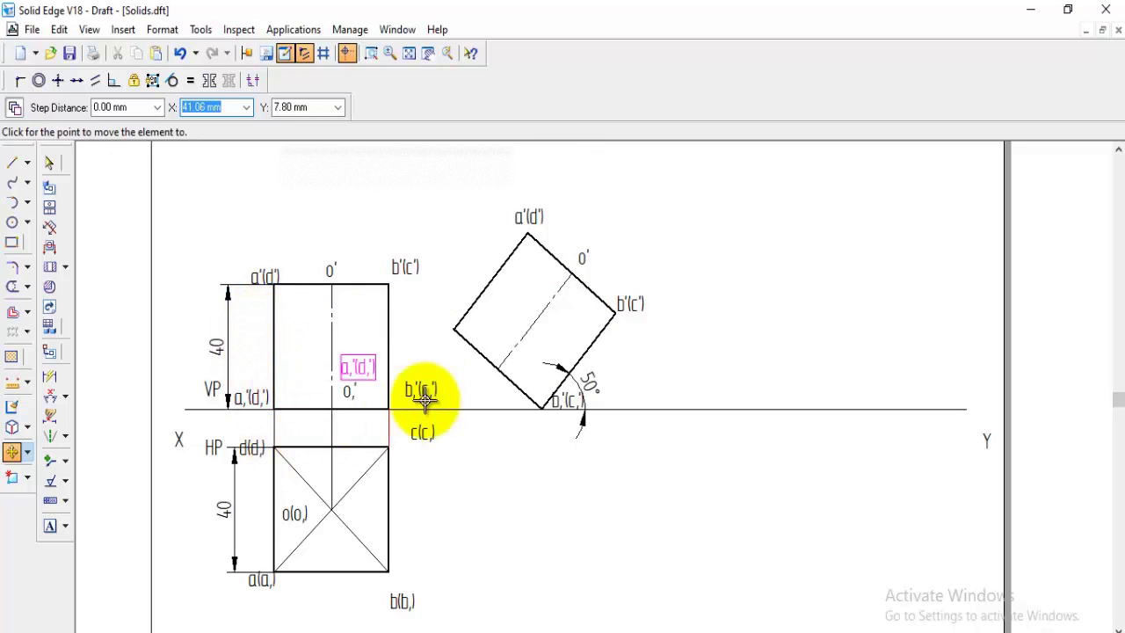
click(497, 389)
click(339, 391)
click(365, 439)
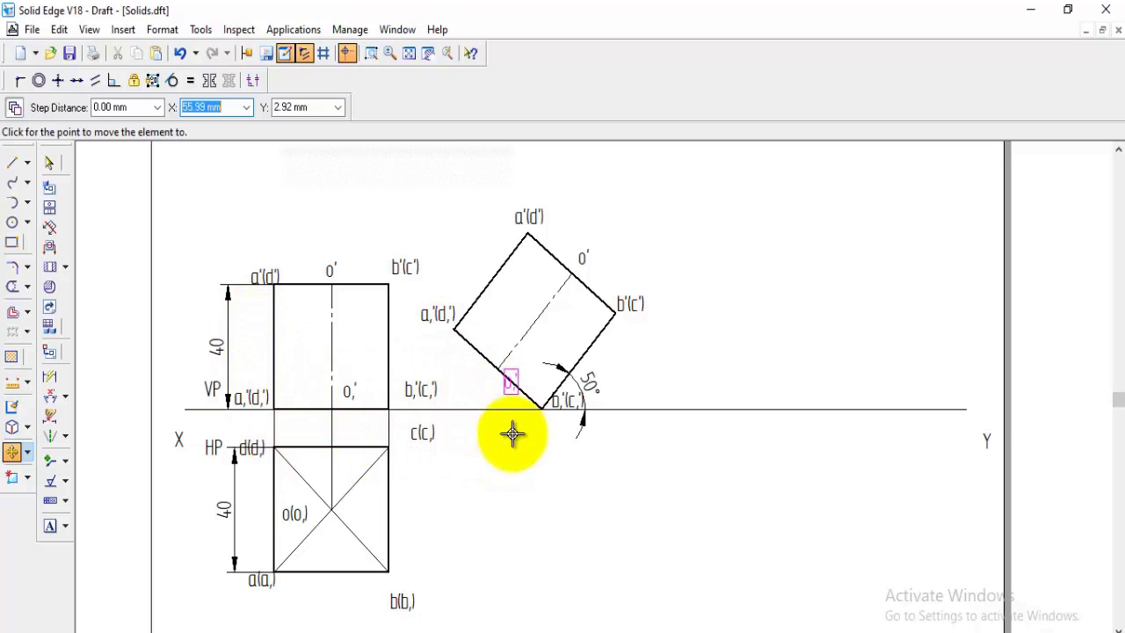
click(499, 420)
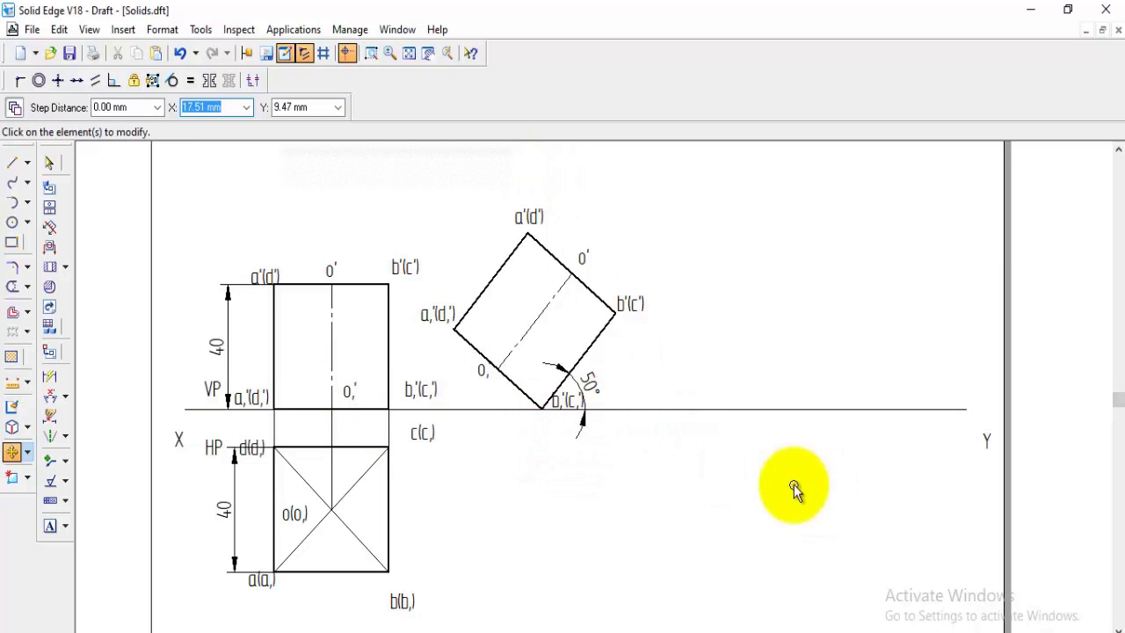
Using Normal line style, project a,'(d,') vertically below XY and draw horizontal projectors from the top view's right corners to meet it
click(11, 162)
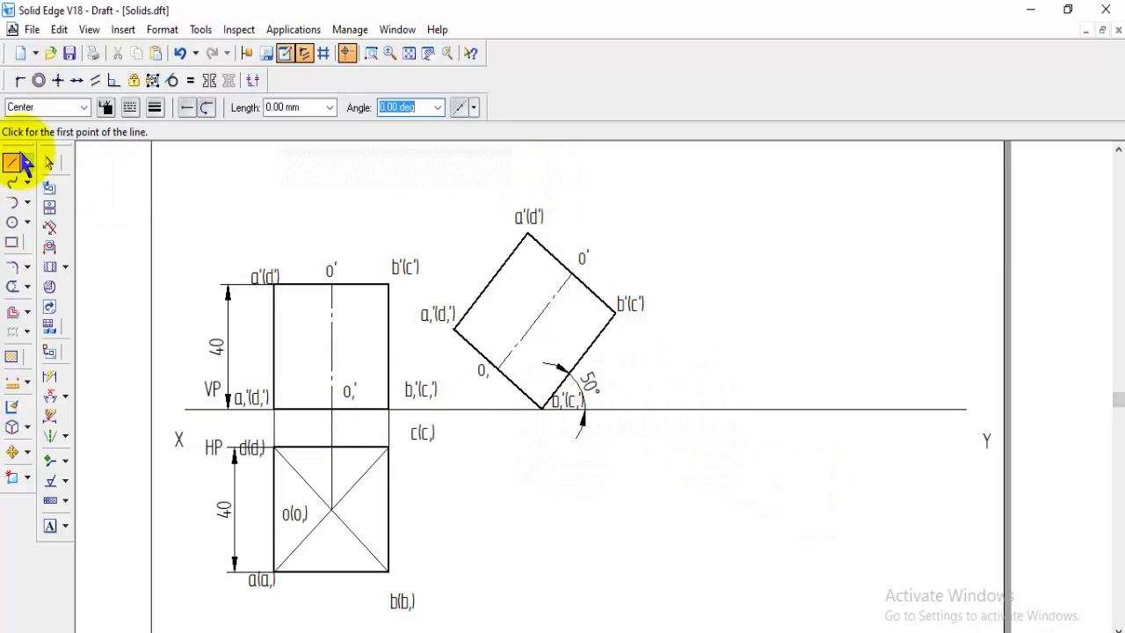
click(83, 107)
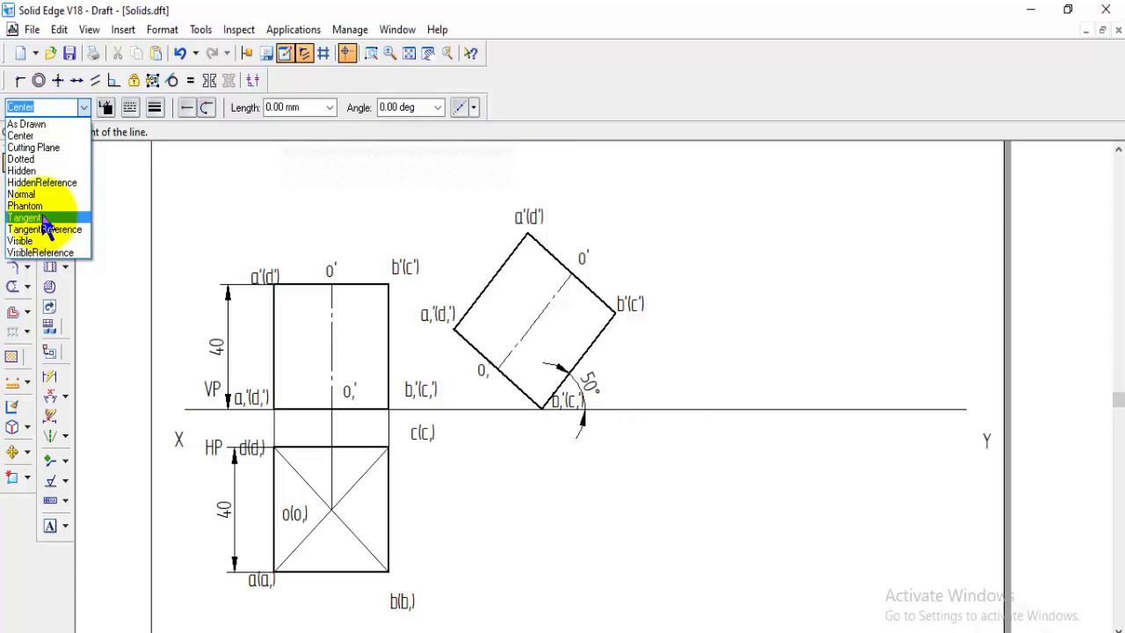
click(25, 194)
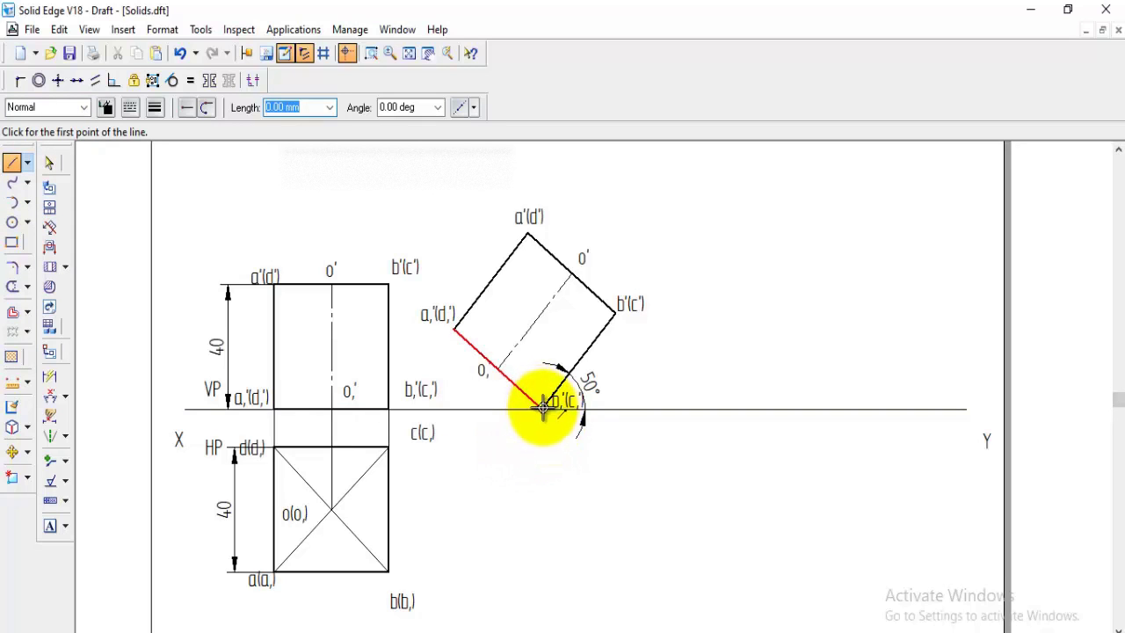
click(454, 329)
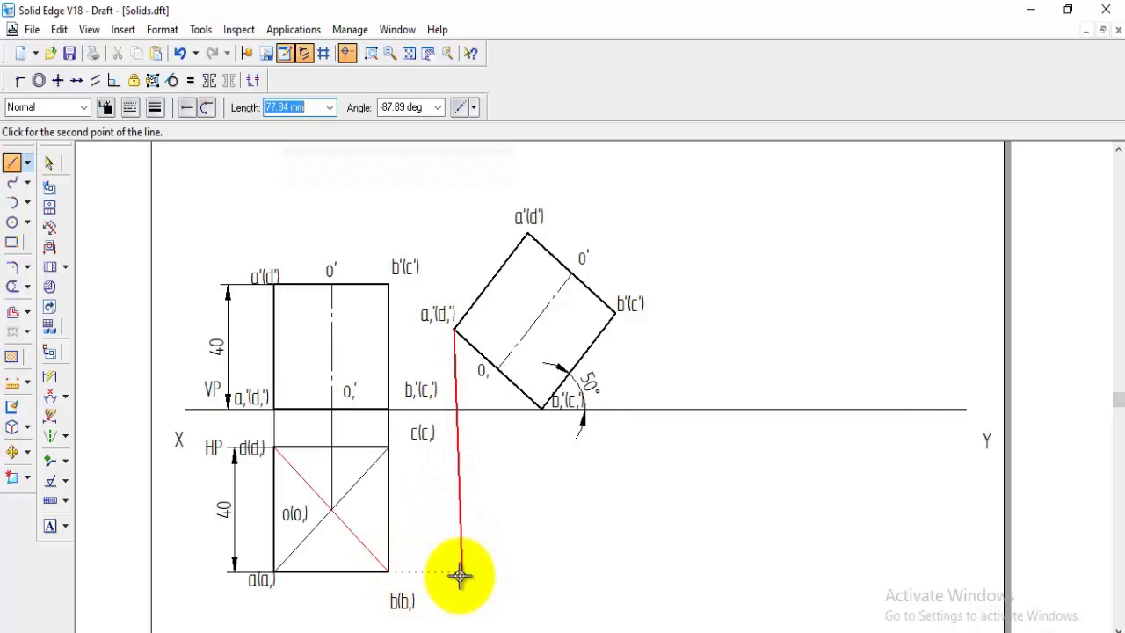
click(453, 574)
click(389, 572)
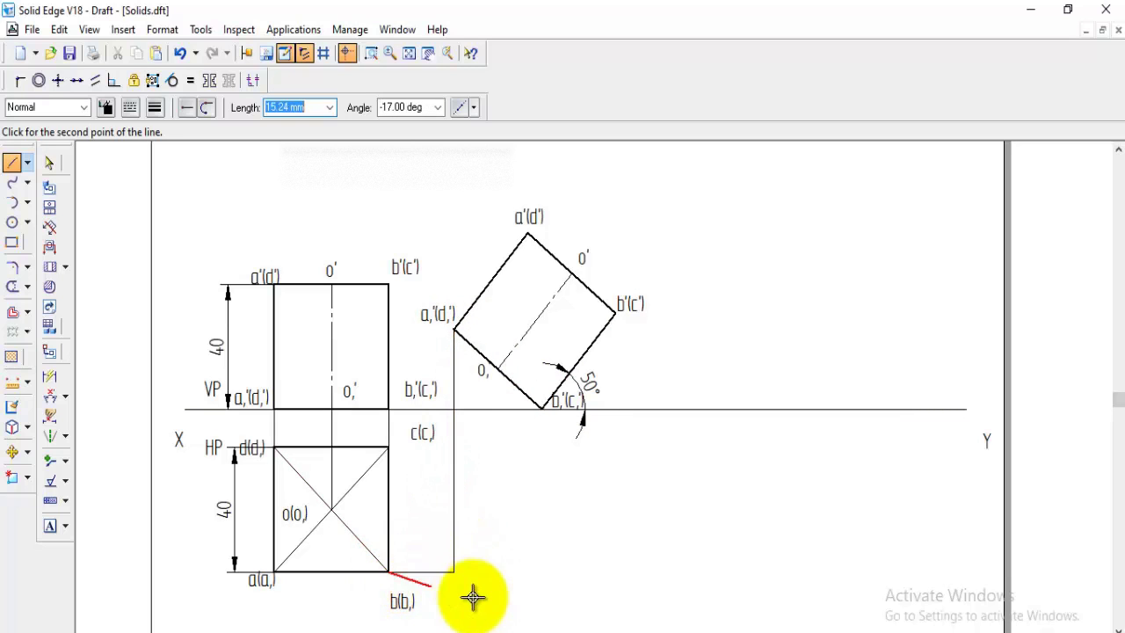
right_click(461, 574)
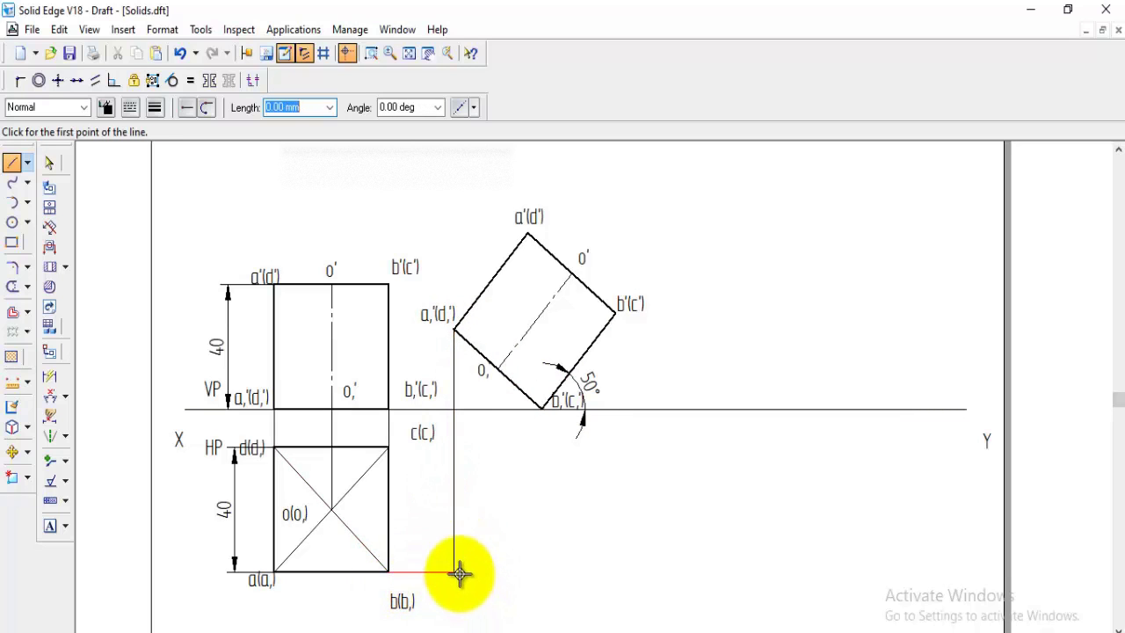
click(390, 448)
right_click(487, 472)
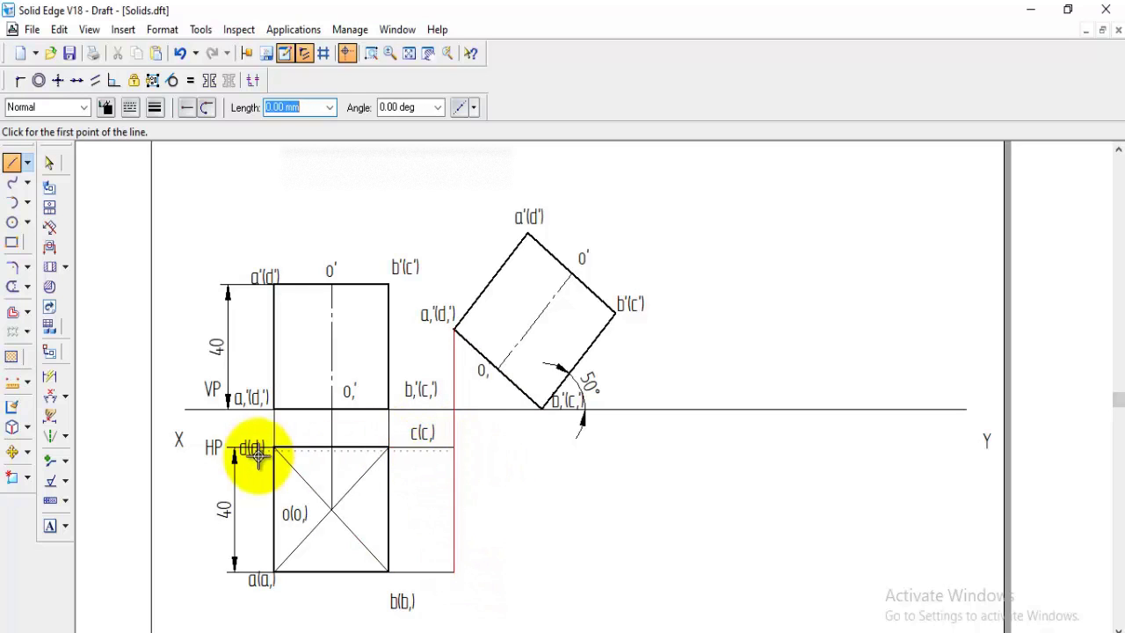
Project b,'(c,') vertically below XY and extend both horizontal projectors to this line, closing the bottom face rectangle
click(543, 408)
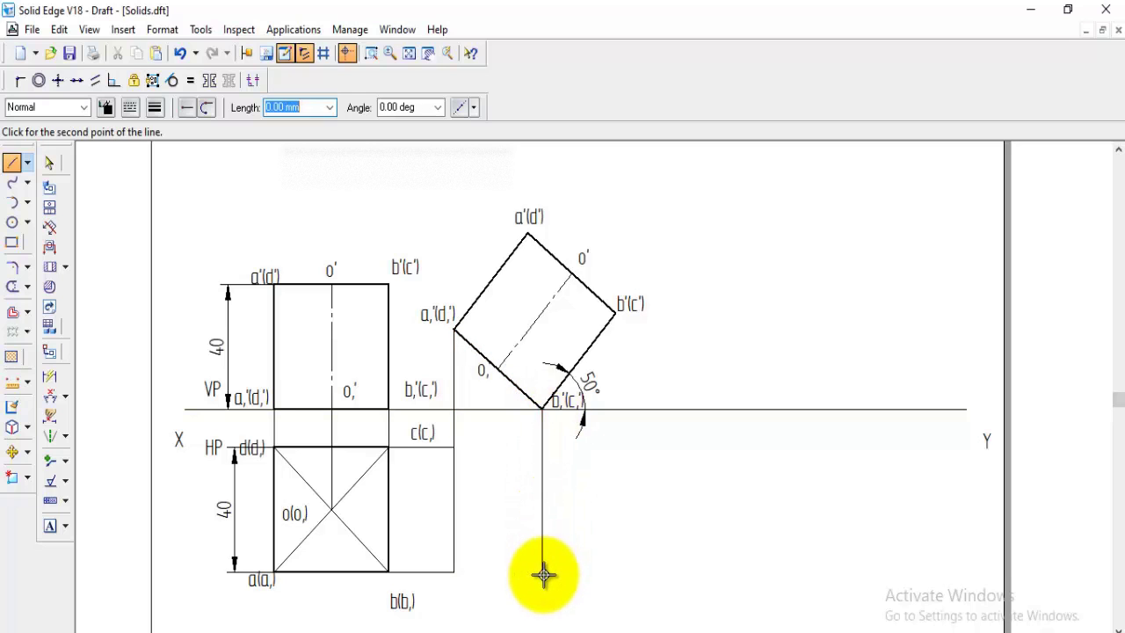
click(544, 573)
click(454, 572)
right_click(498, 595)
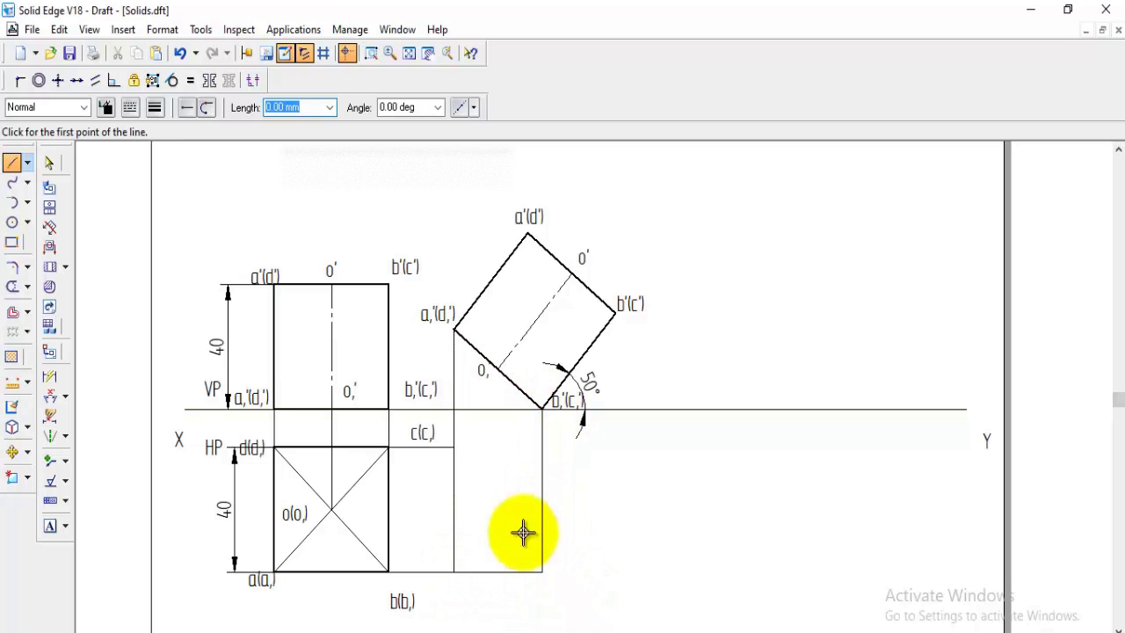
click(454, 449)
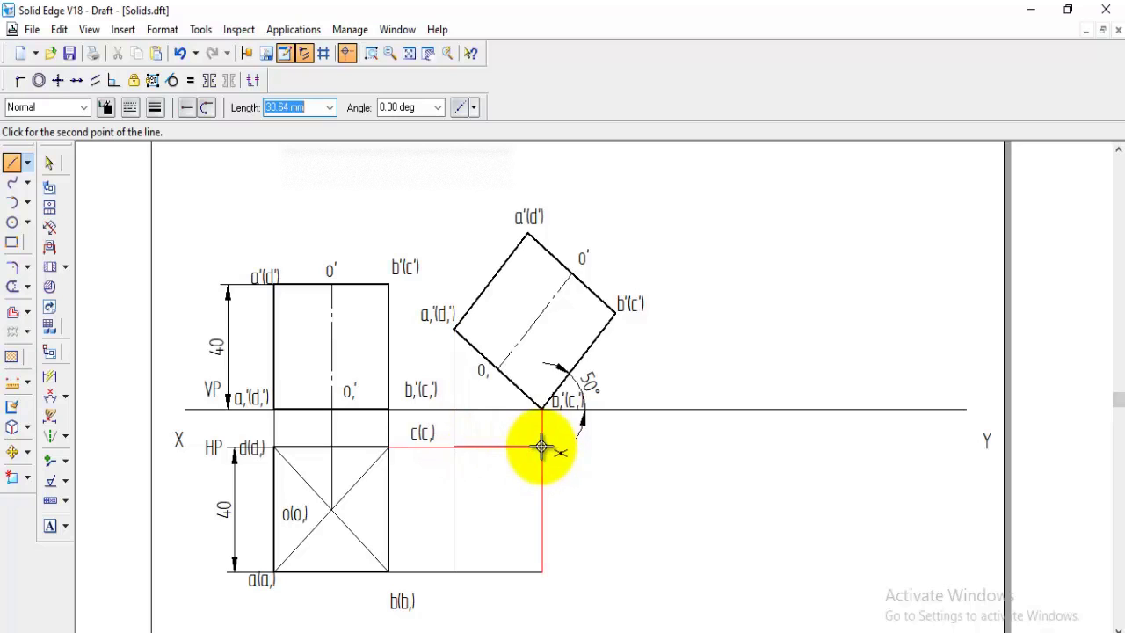
click(543, 448)
right_click(527, 477)
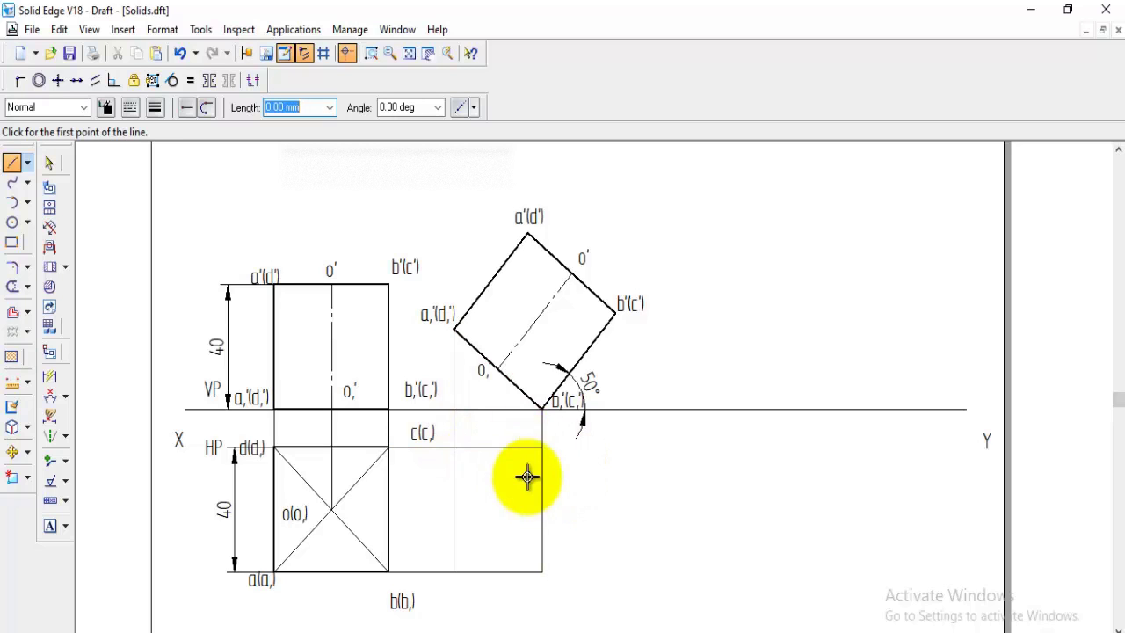
Project the rotated view's lower axis end vertically downward and join it horizontally to the top view's centre
click(499, 369)
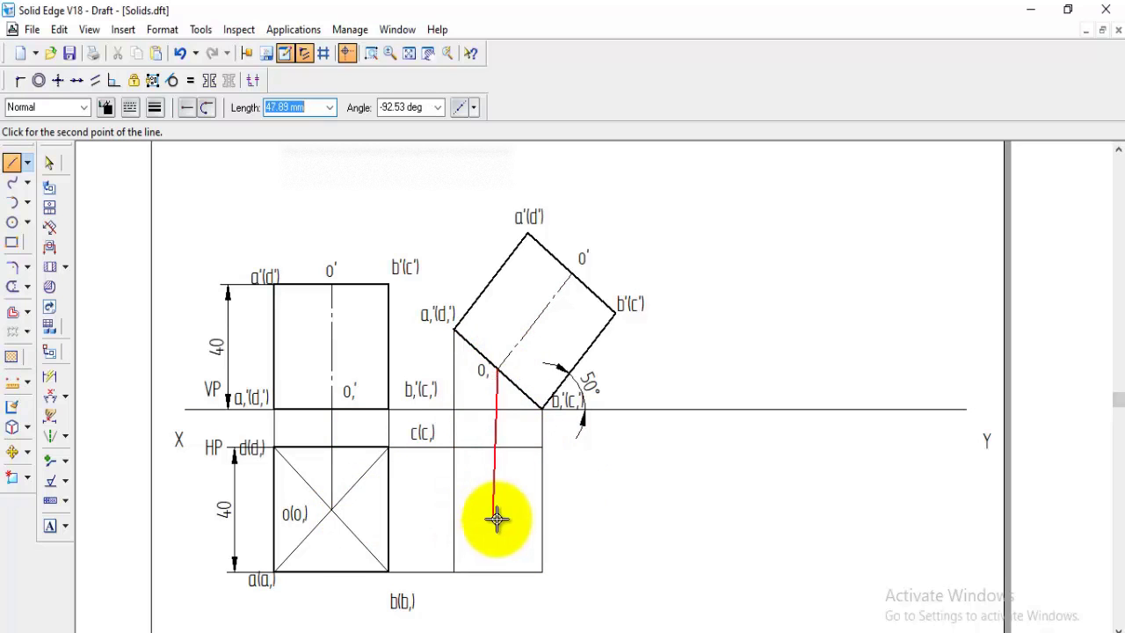
click(496, 510)
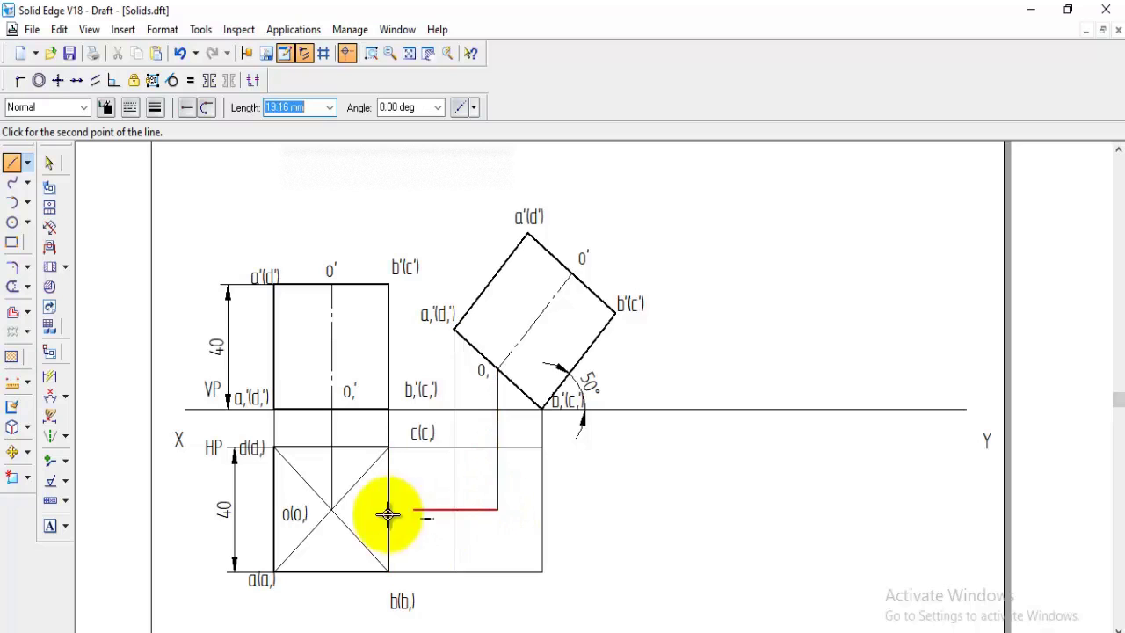
click(333, 510)
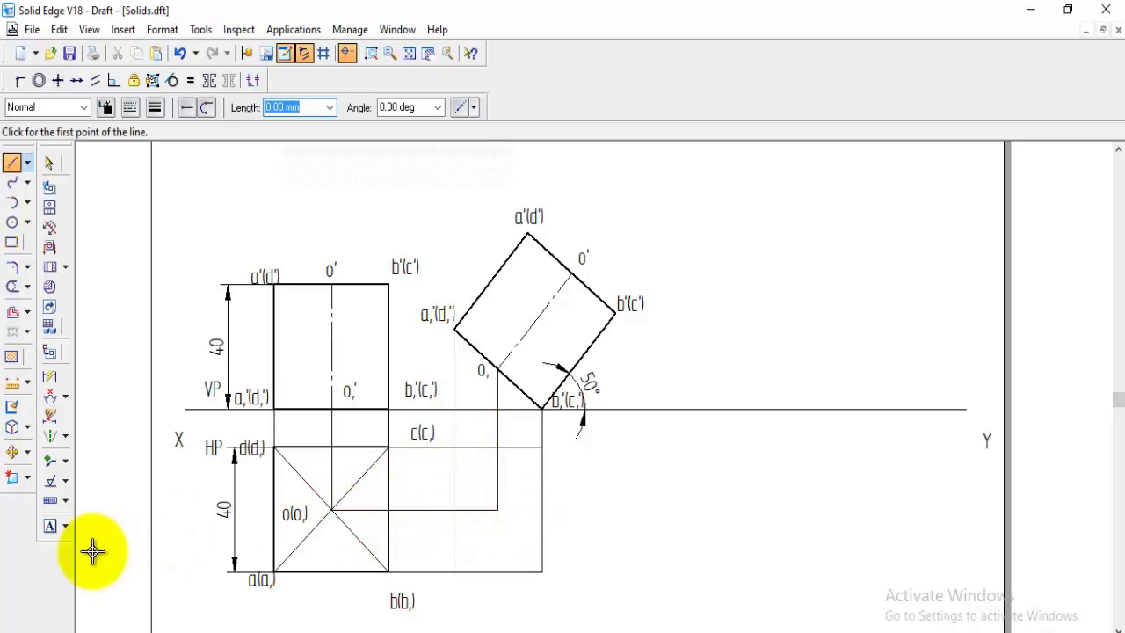
Label the projected bottom-face corners d, and a, and b, and c, in the second top view, and its centre o,
click(50, 527)
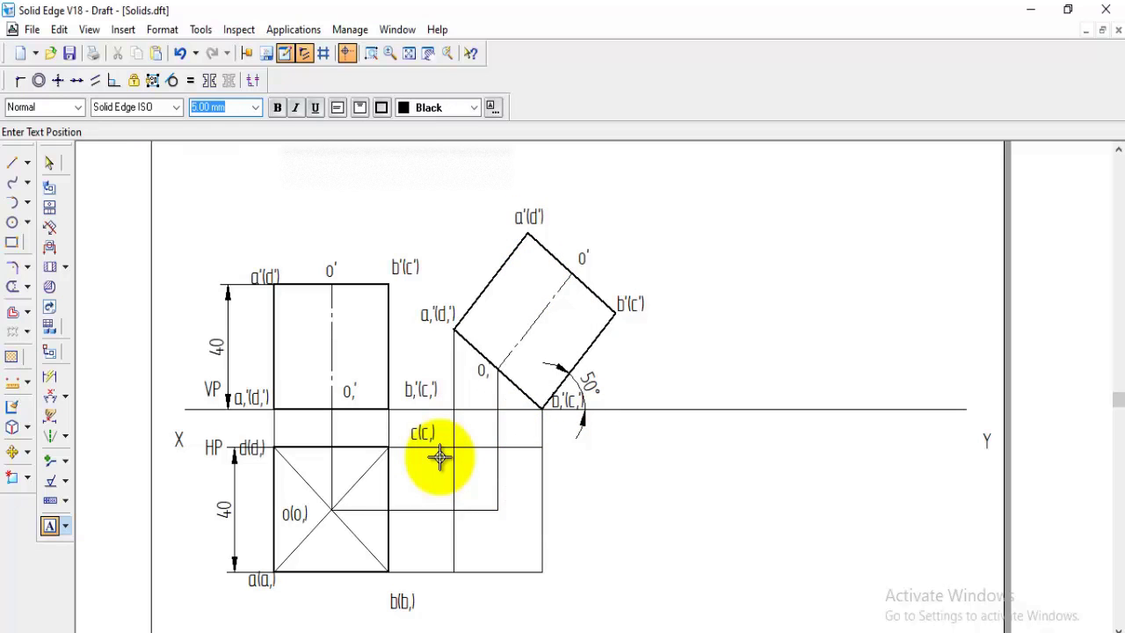
click(571, 486)
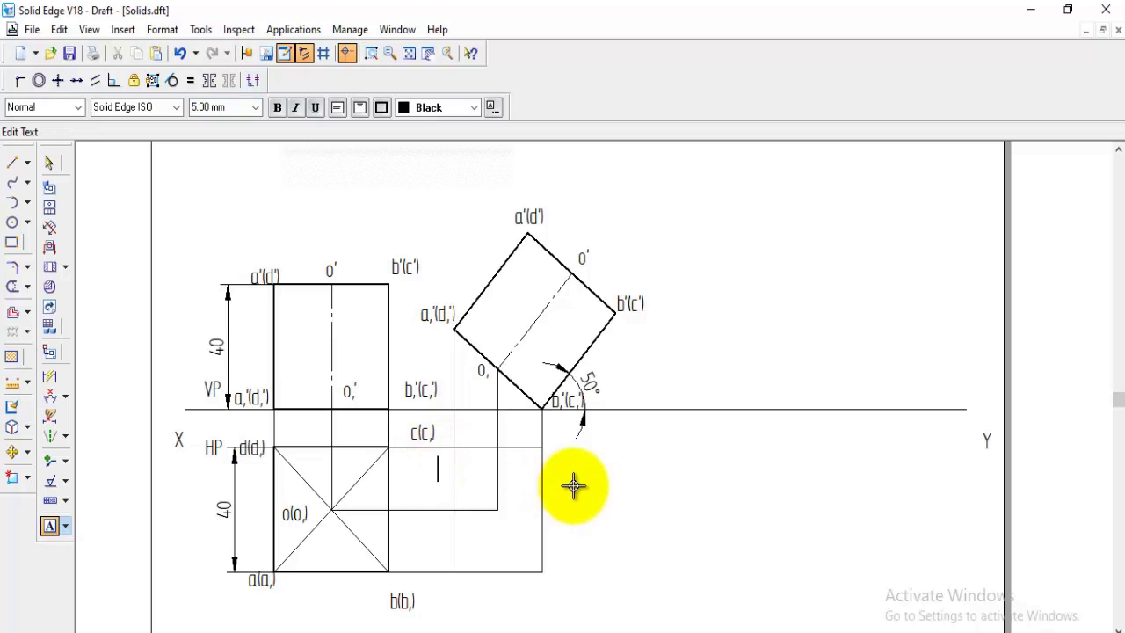
text(d)
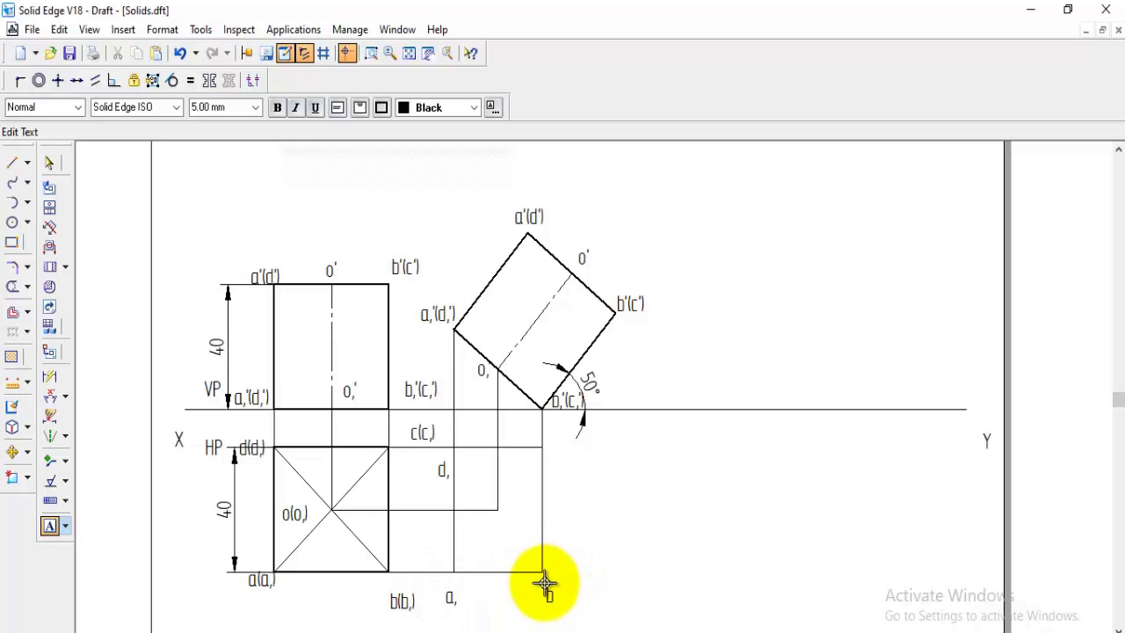
text(,)
click(546, 432)
text(c)
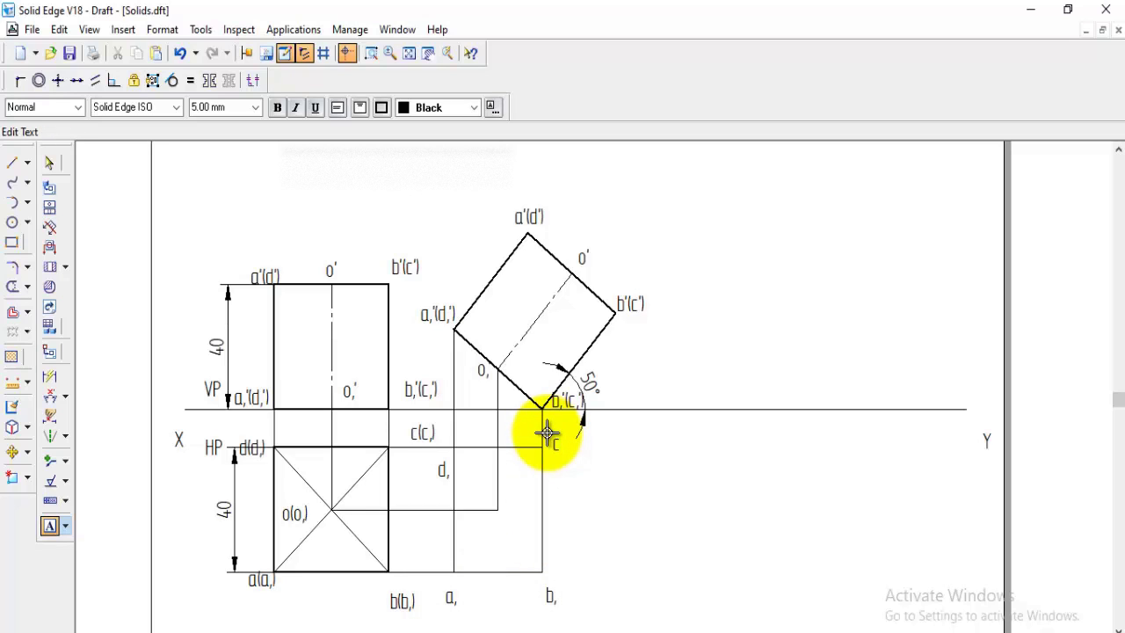
text(,)
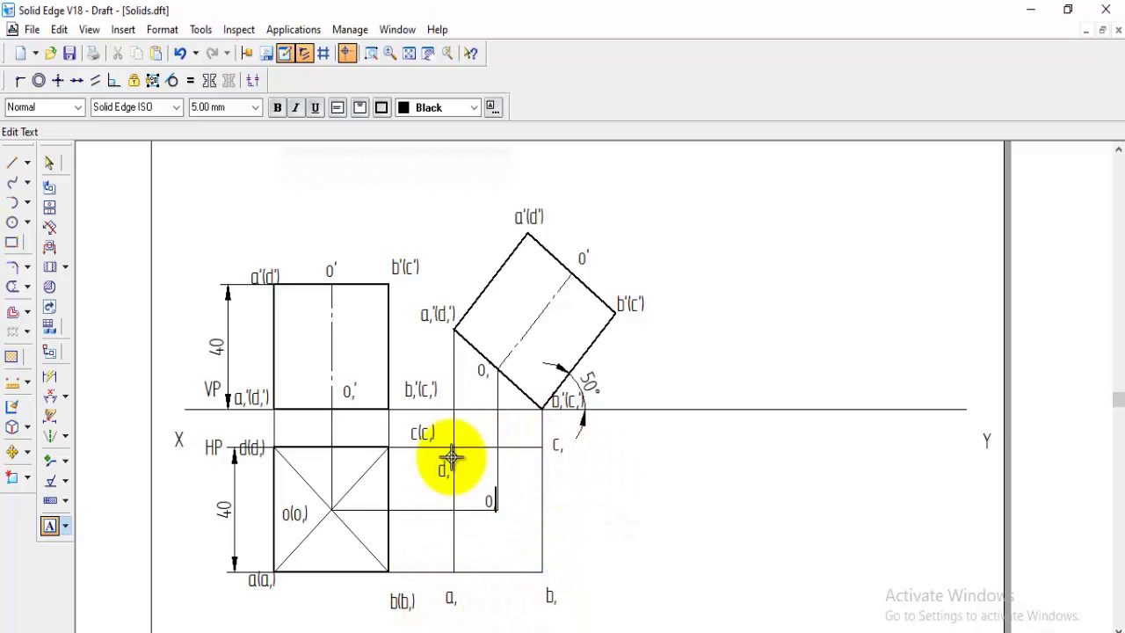
Project a'(d') and b'(c') vertically below XY in Normal style, and extend both horizontal projectors to the b'(c') line
click(12, 164)
click(528, 234)
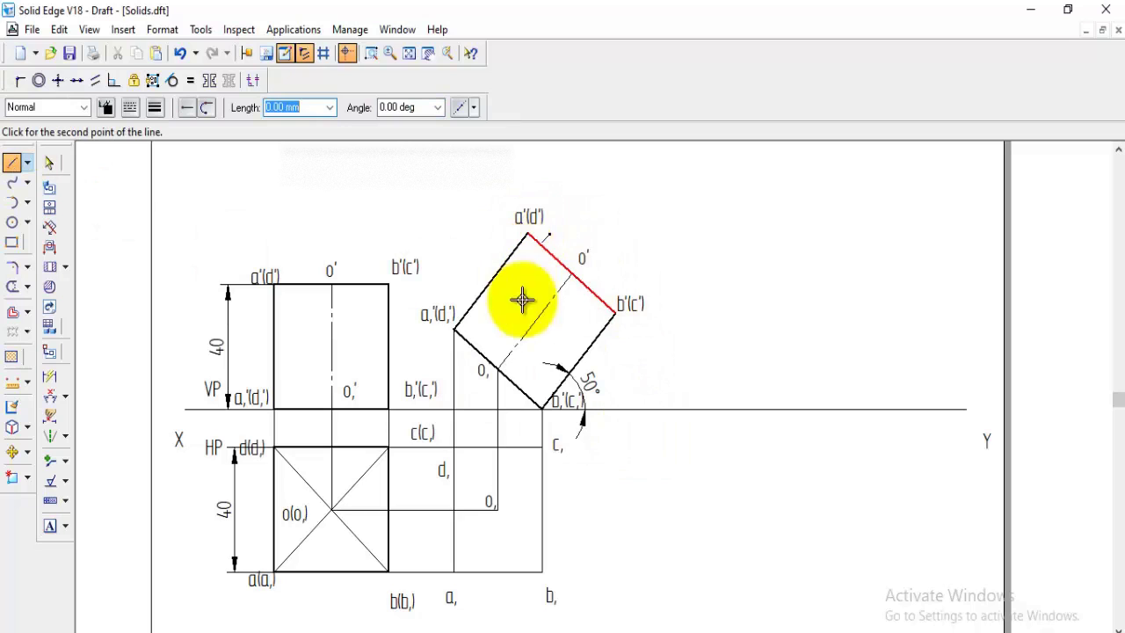
click(528, 571)
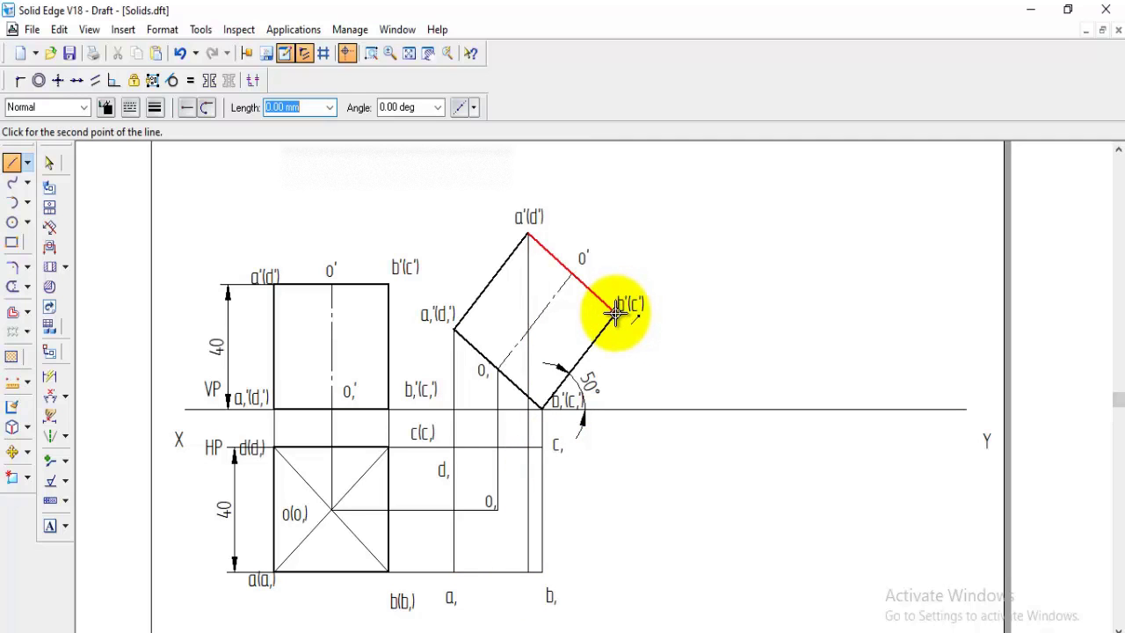
click(616, 571)
click(542, 571)
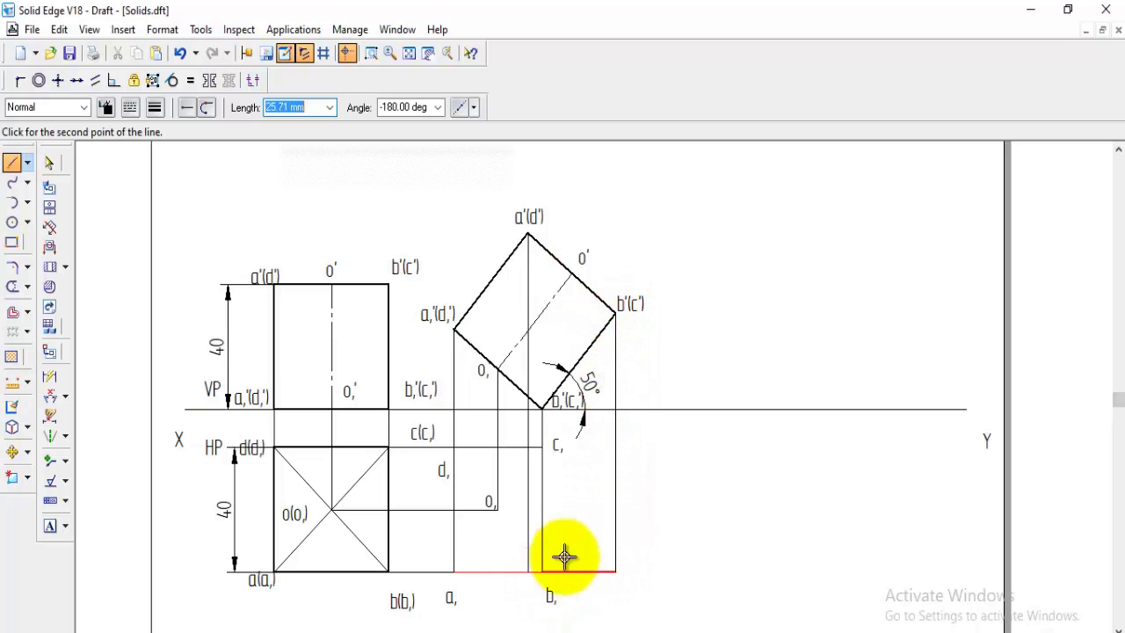
click(543, 448)
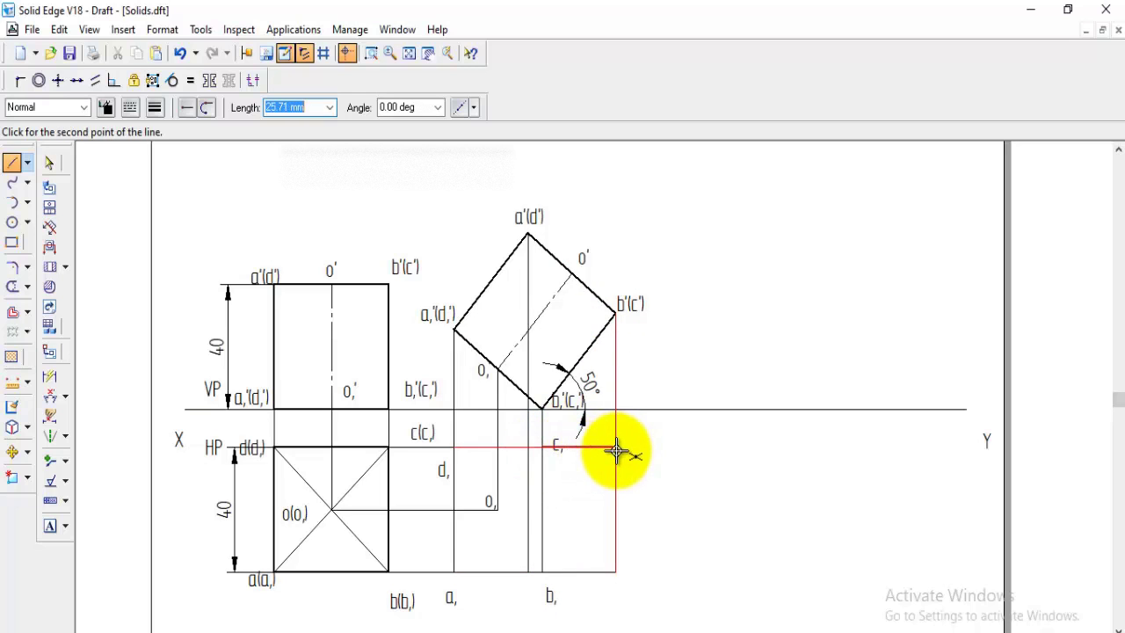
click(616, 448)
Label the projected top-face corners a, d, b and c in the second top view
click(49, 525)
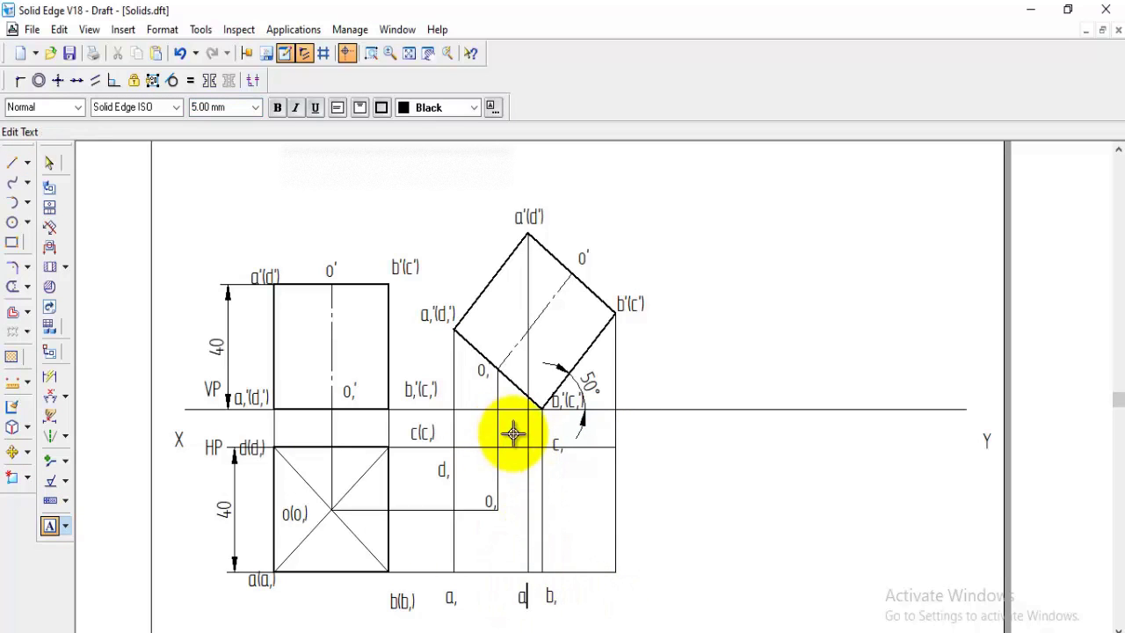
text(d)
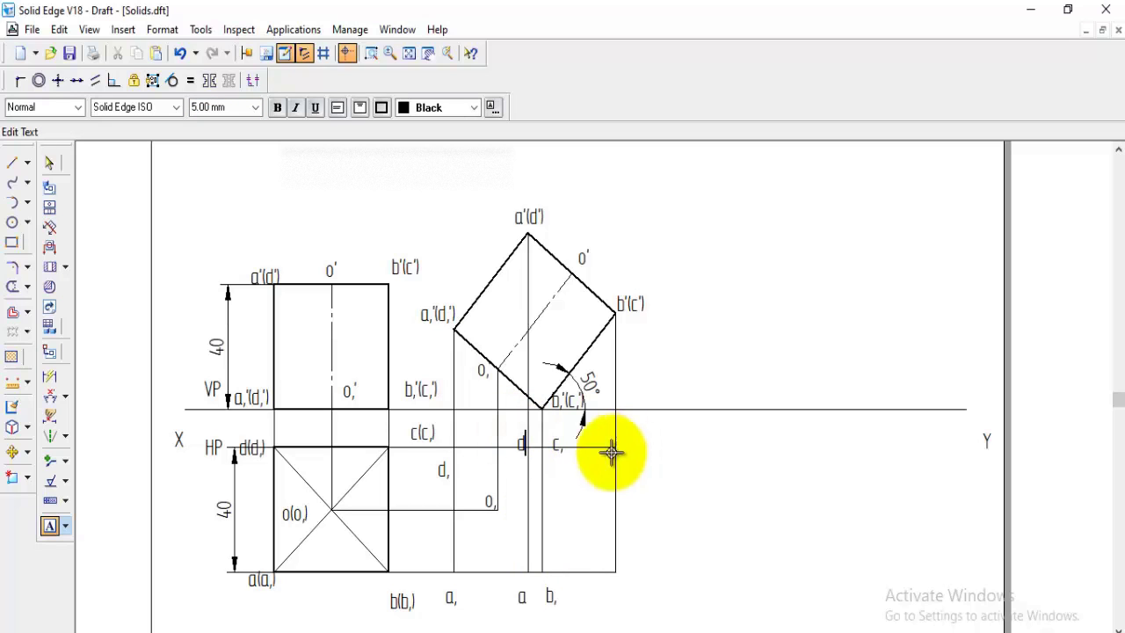
click(609, 596)
text(b)
click(626, 431)
text(c)
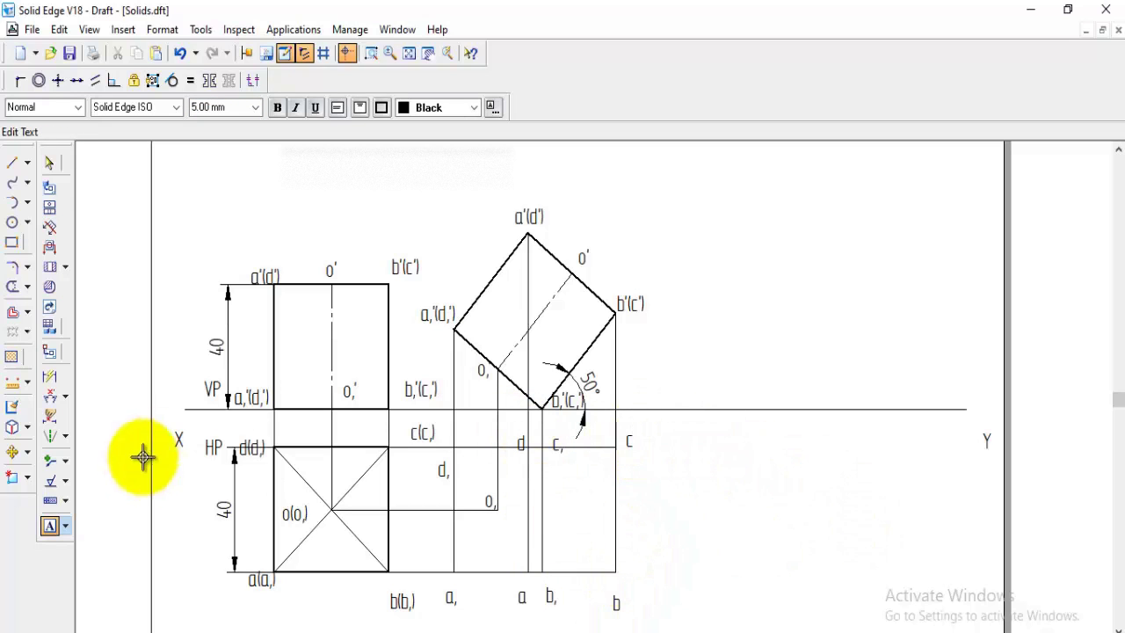
Move the labels c(c,), d(d,) and b(b,) closer to the first top view's corners, and shift the second view's d, label upward
click(12, 452)
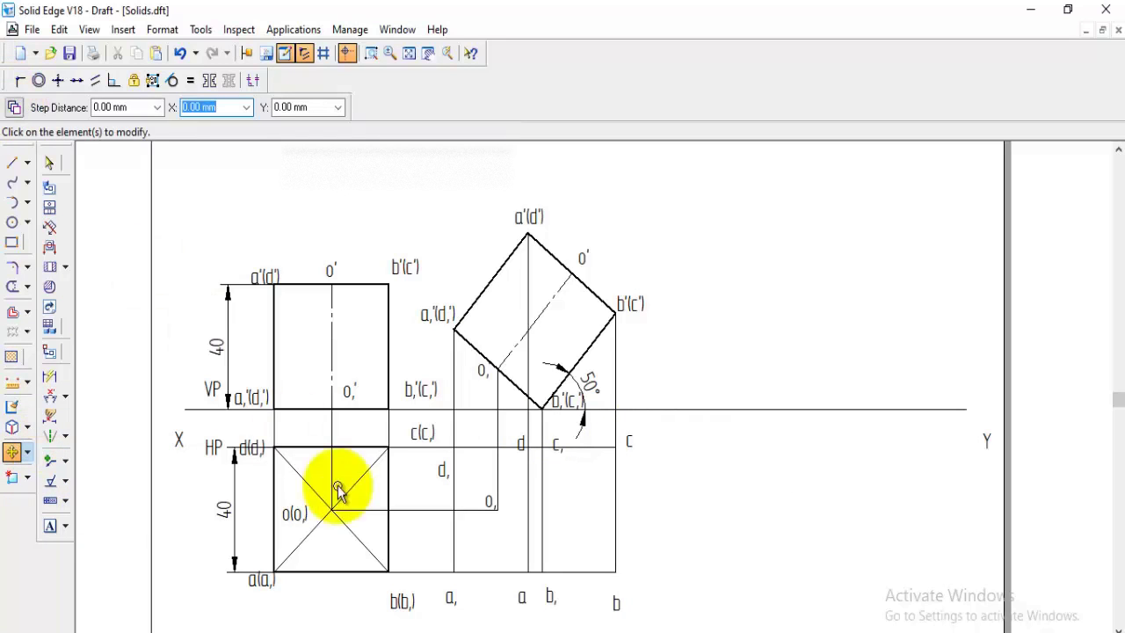
click(438, 471)
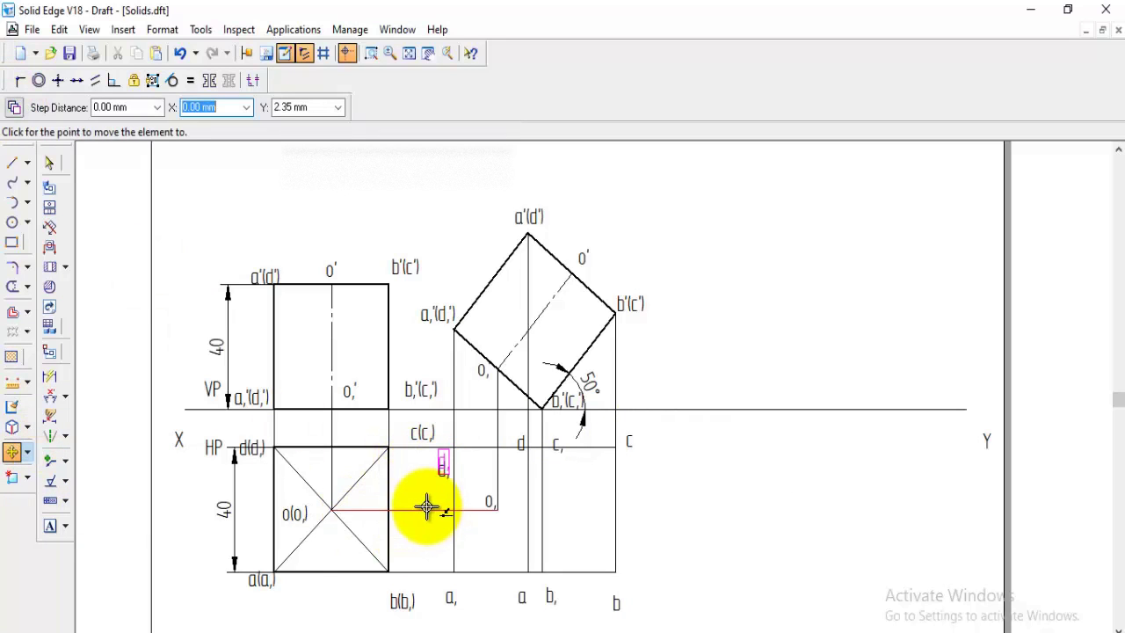
click(427, 505)
click(420, 432)
click(403, 479)
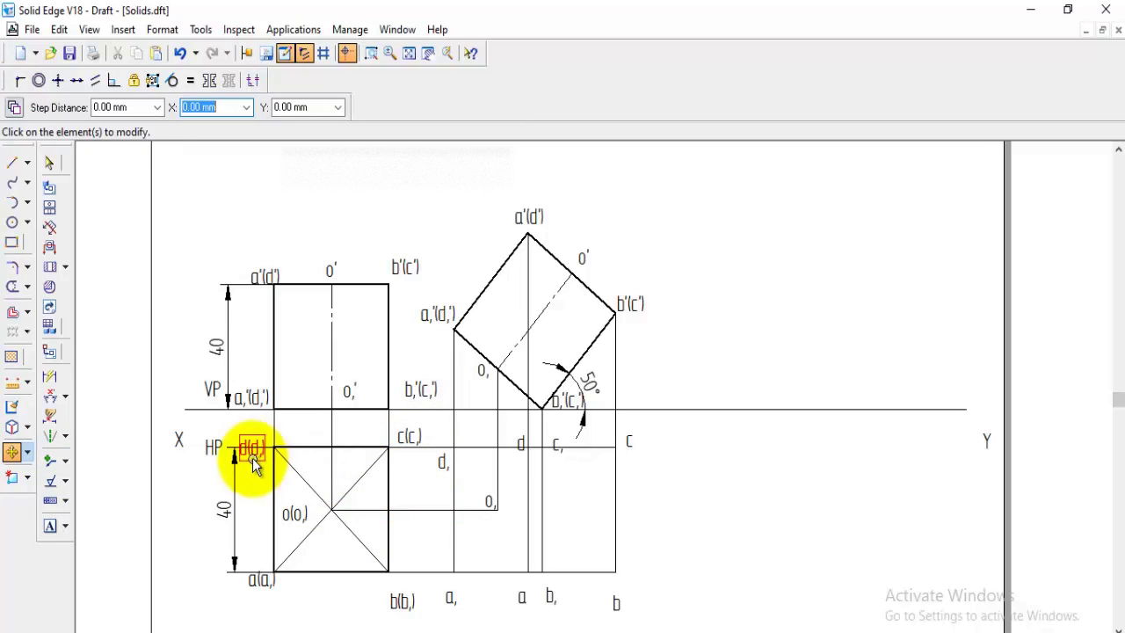
click(252, 453)
click(252, 510)
click(260, 501)
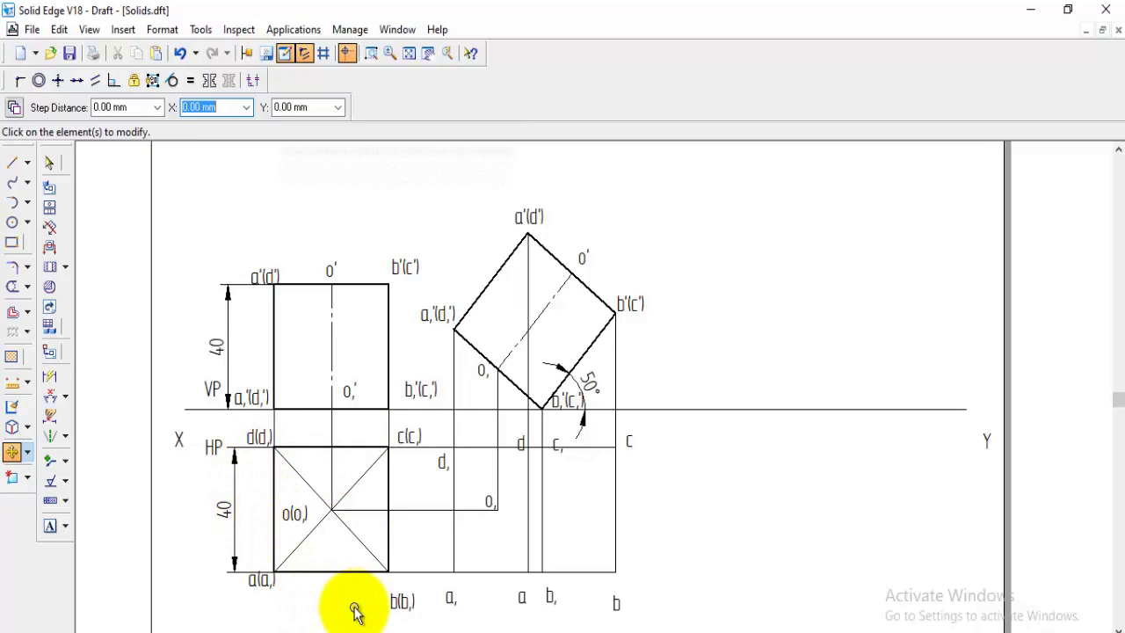
click(403, 603)
click(427, 611)
click(423, 597)
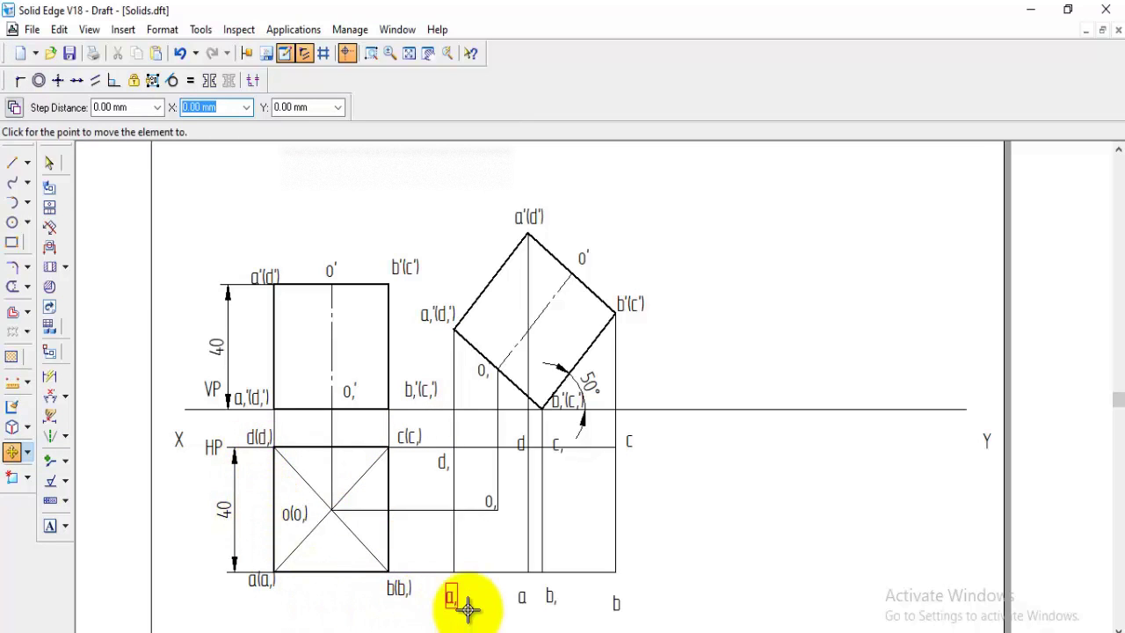
Move the second top view's labels a, and a, d, c, and b, and b and c closer to their corners
click(466, 588)
click(535, 603)
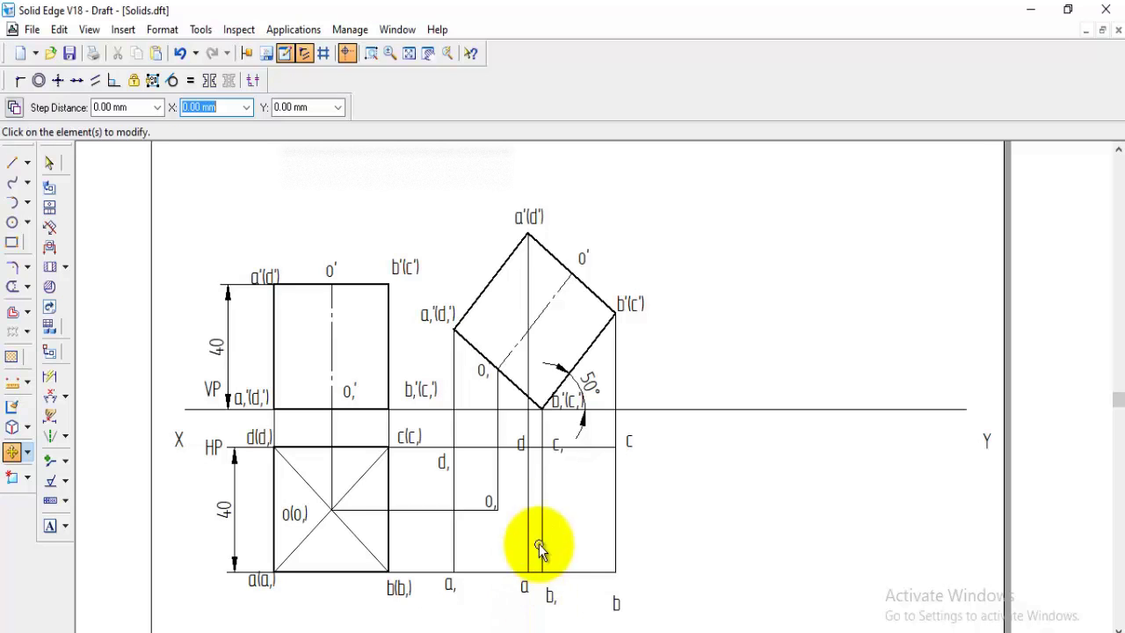
click(519, 440)
click(524, 479)
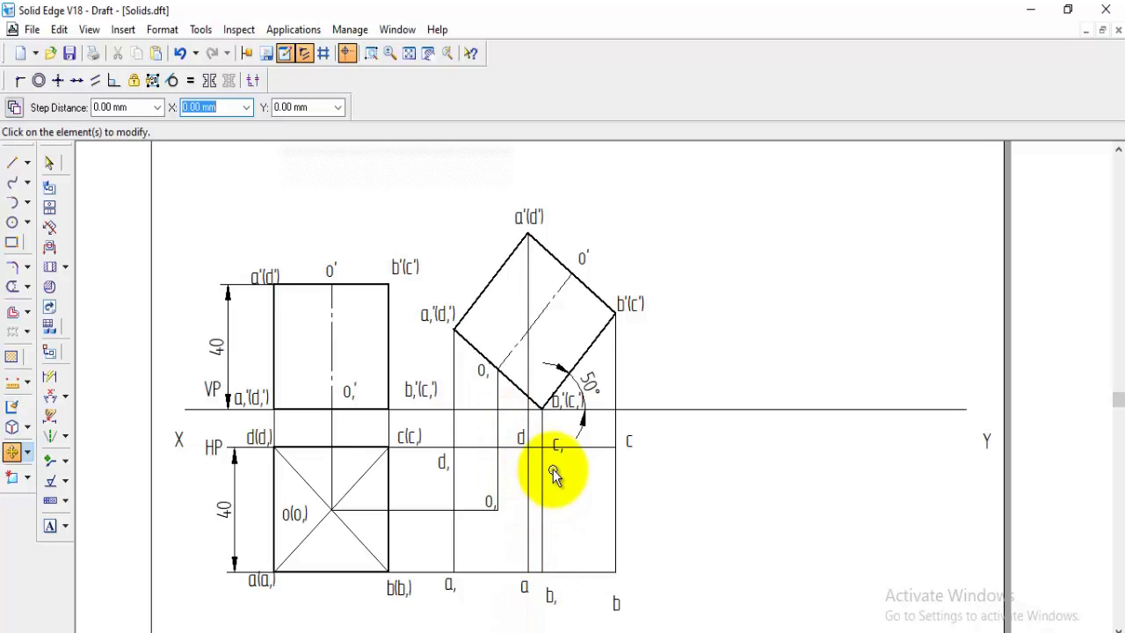
click(566, 484)
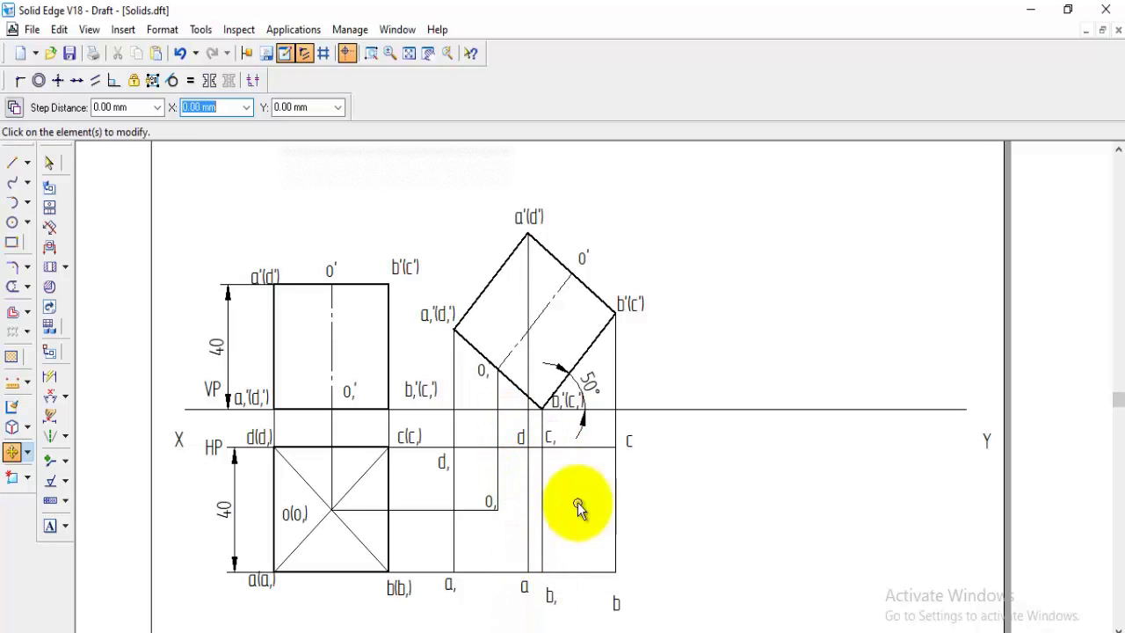
click(573, 596)
click(616, 601)
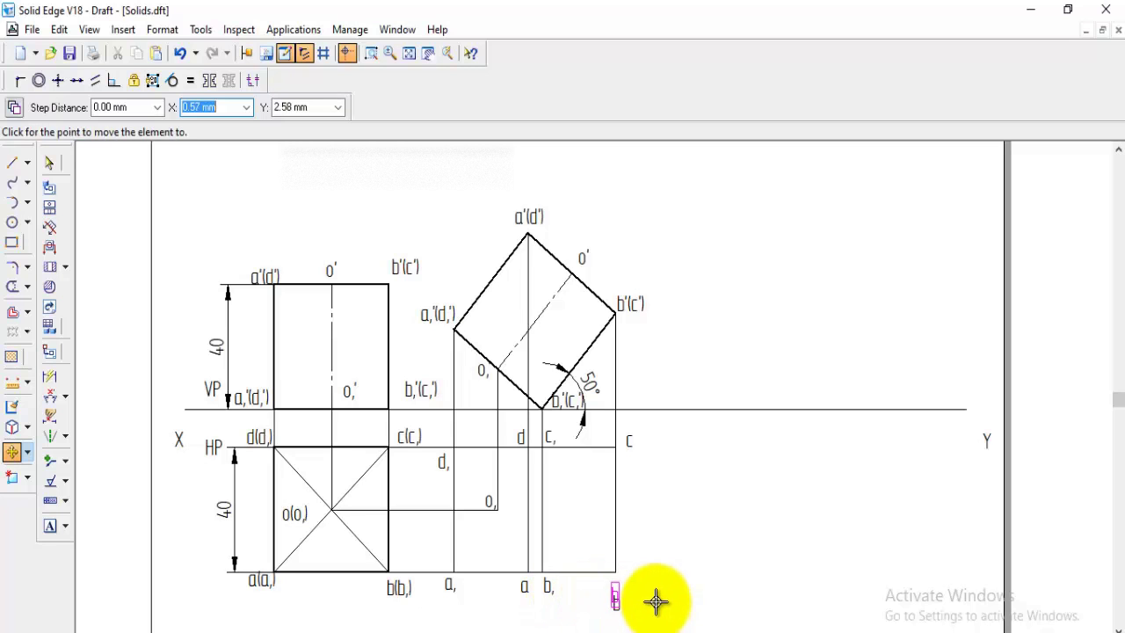
click(657, 595)
click(632, 448)
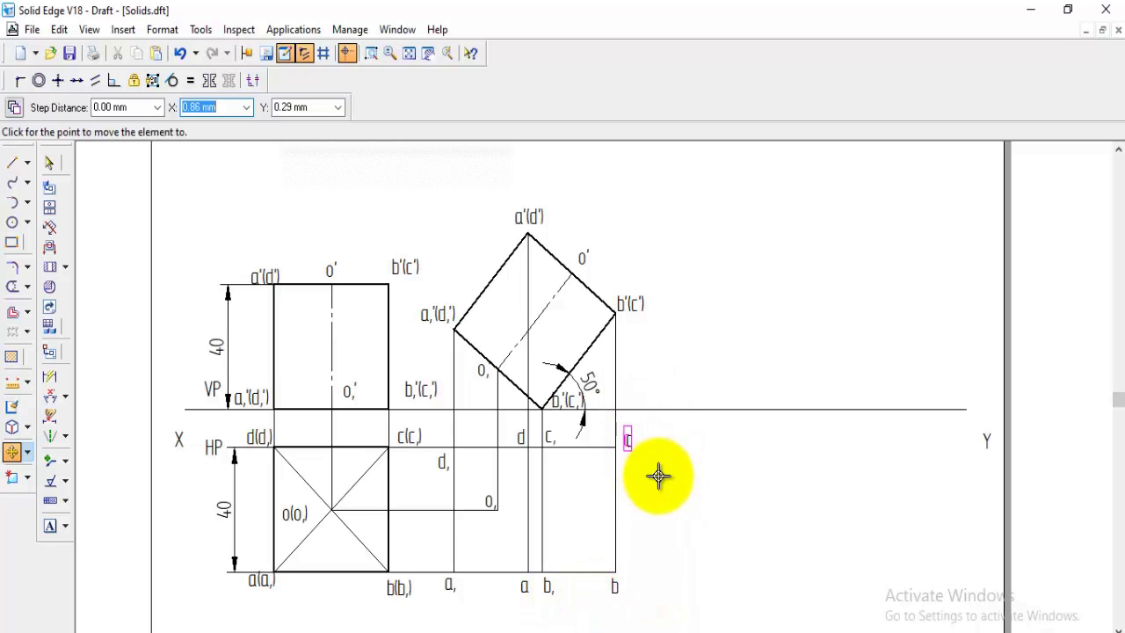
click(684, 482)
Project o' from the rotated front view vertically below XY to the centre's level and join it horizontally to o,
click(13, 163)
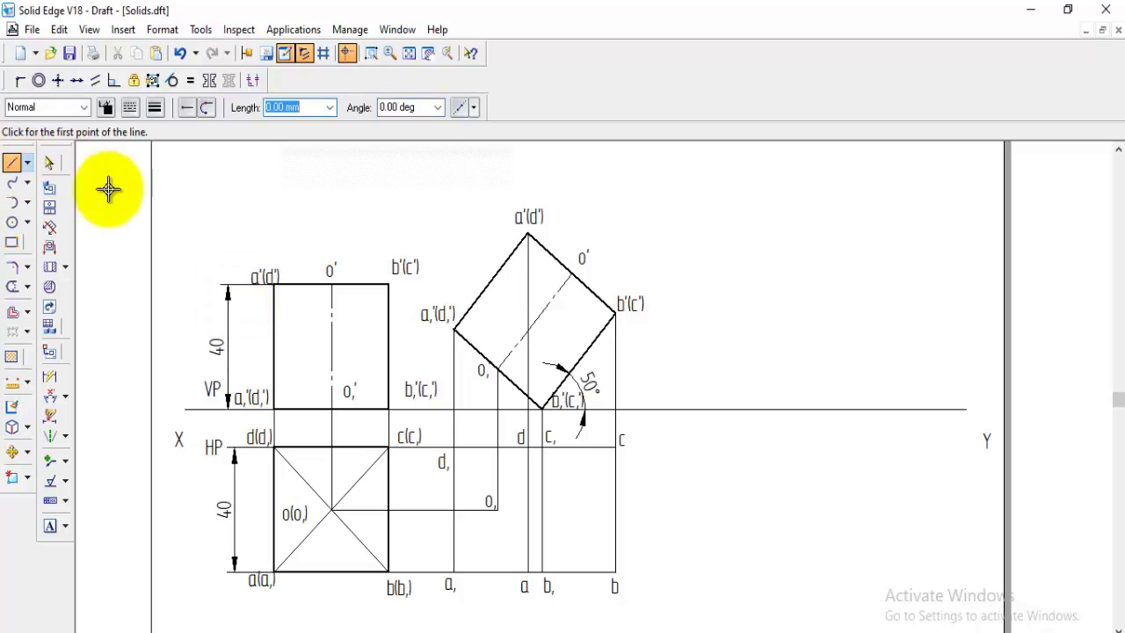
click(572, 275)
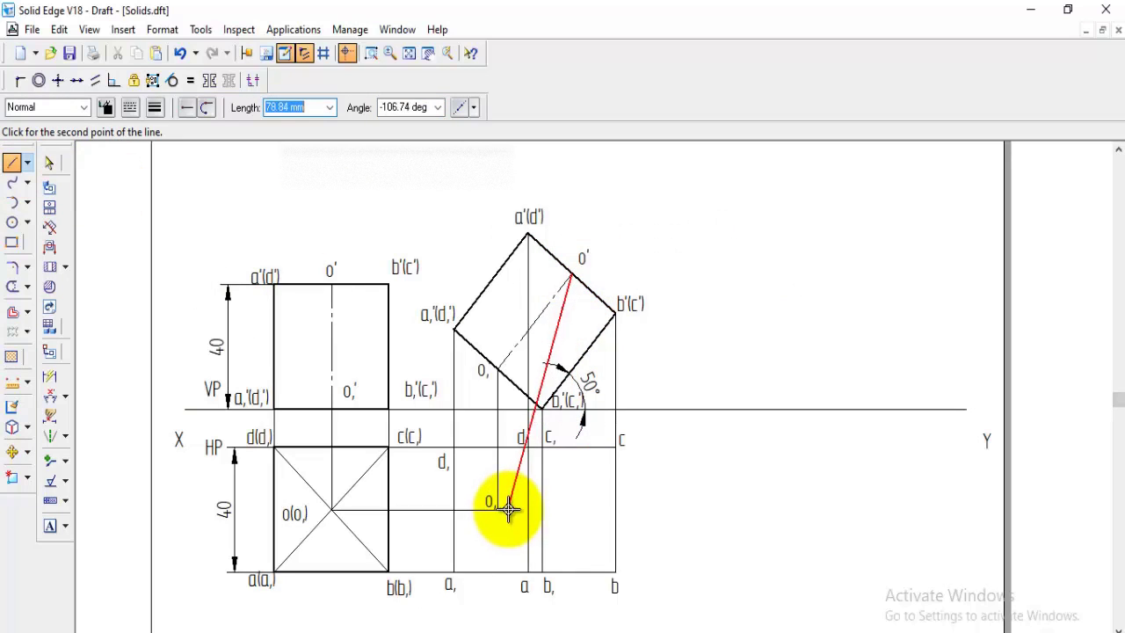
click(560, 510)
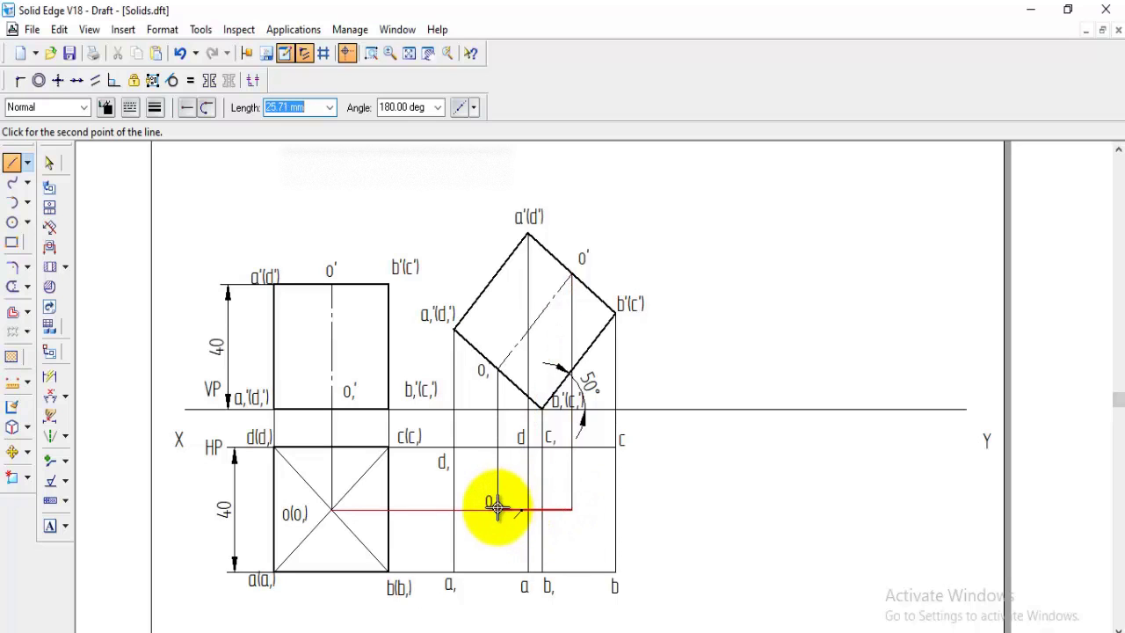
key(Escape)
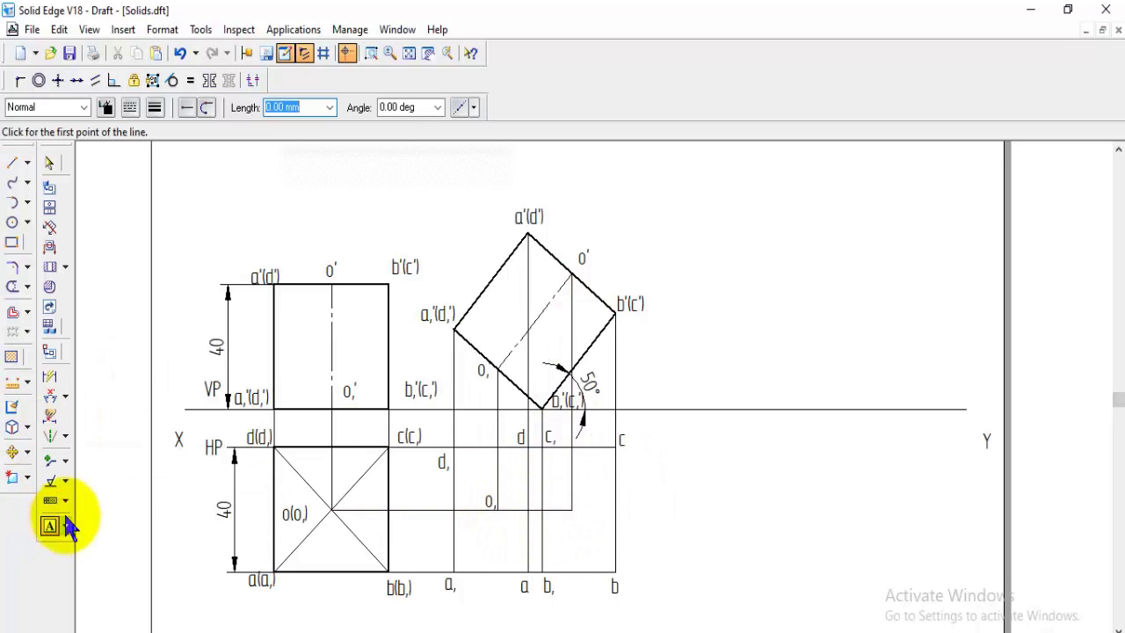
Label the projected upper axis end o in the second top view
click(63, 521)
click(627, 482)
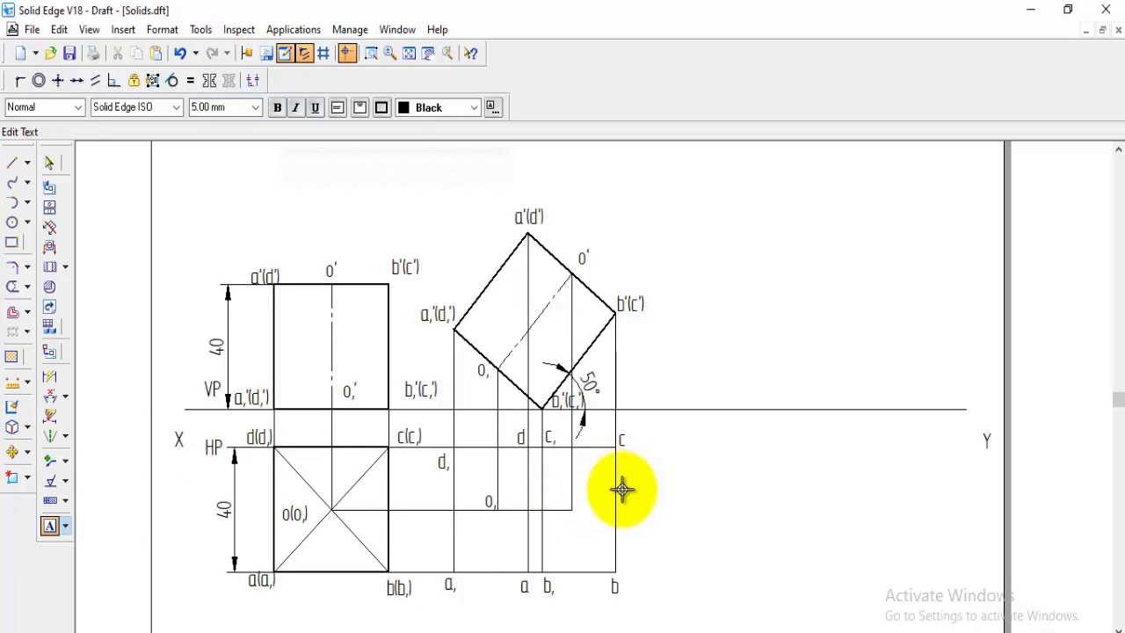
text(o)
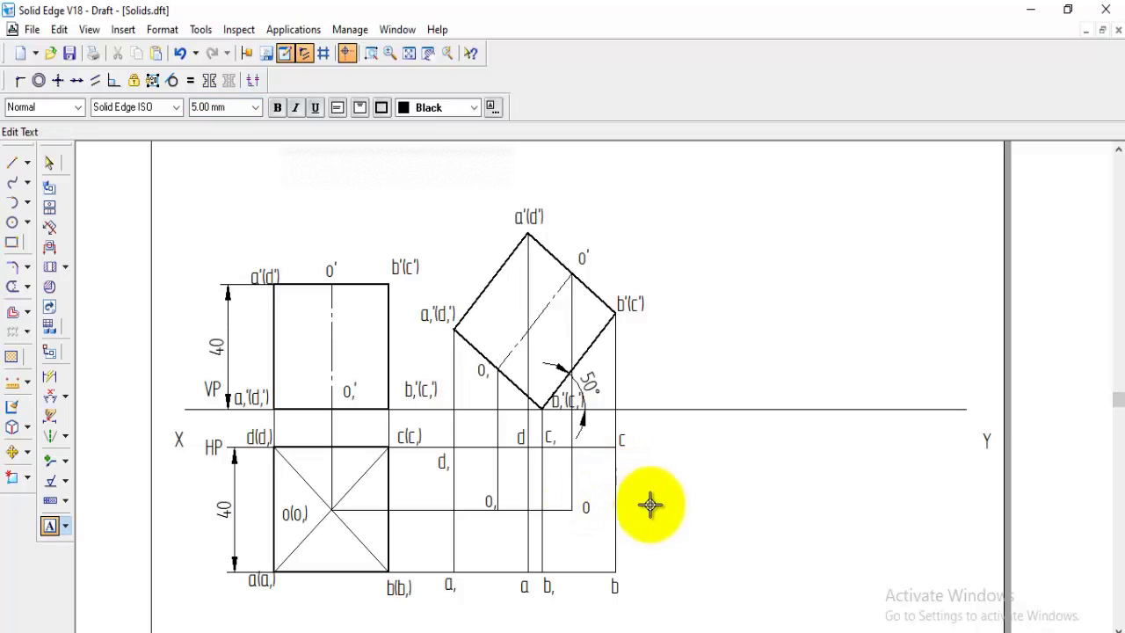
Outline the top face a-b-c-d of the second top view with Visible style lines
click(11, 162)
click(83, 108)
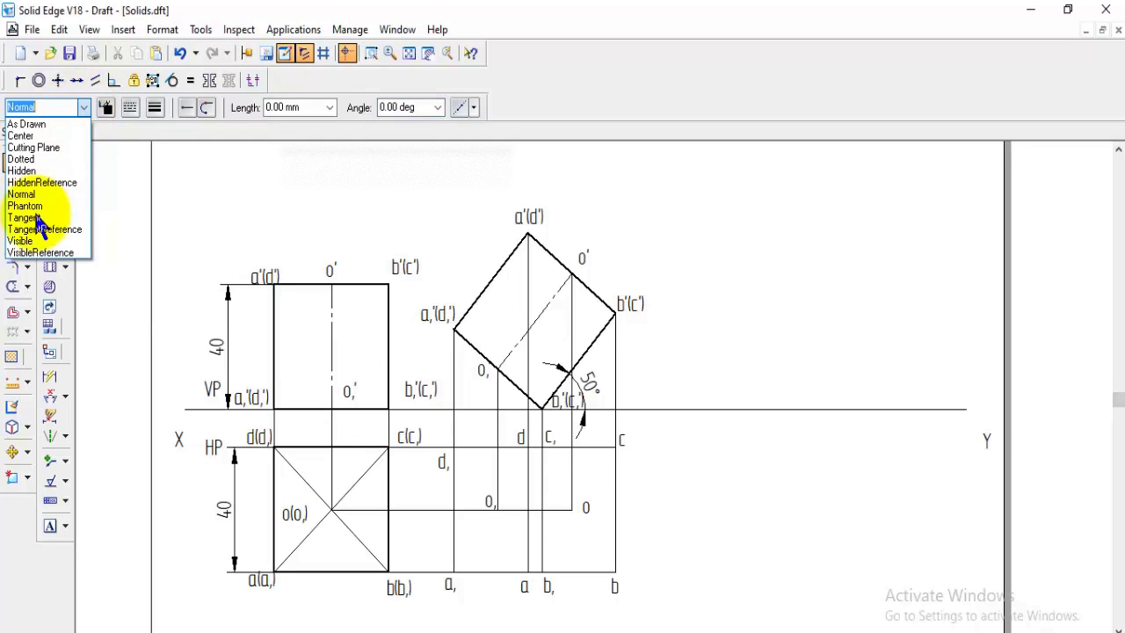
click(38, 241)
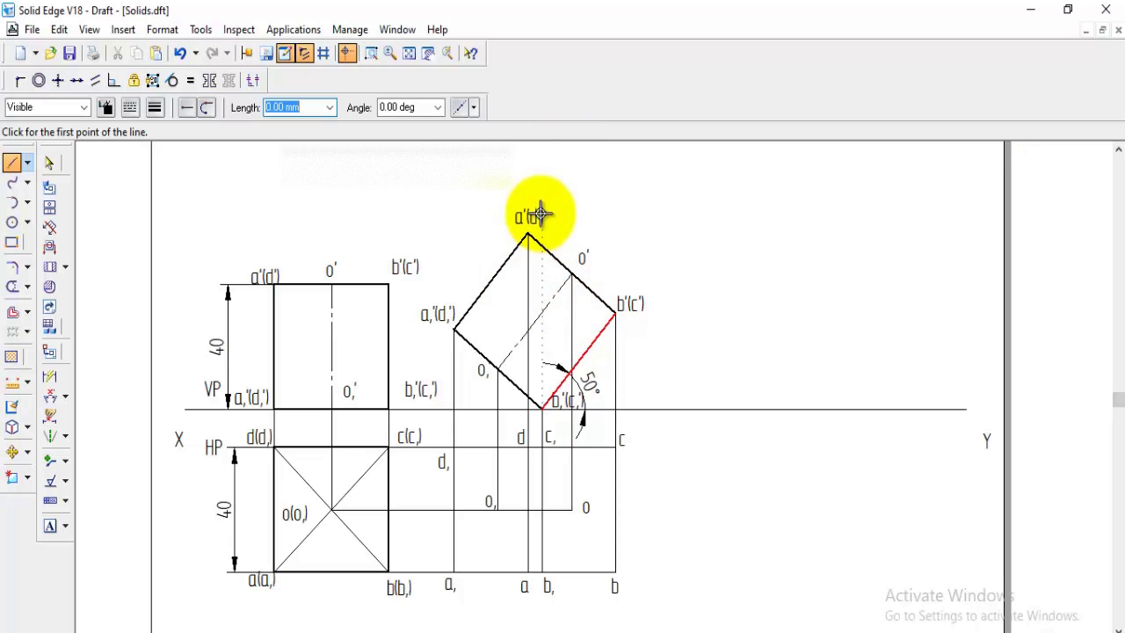
click(528, 572)
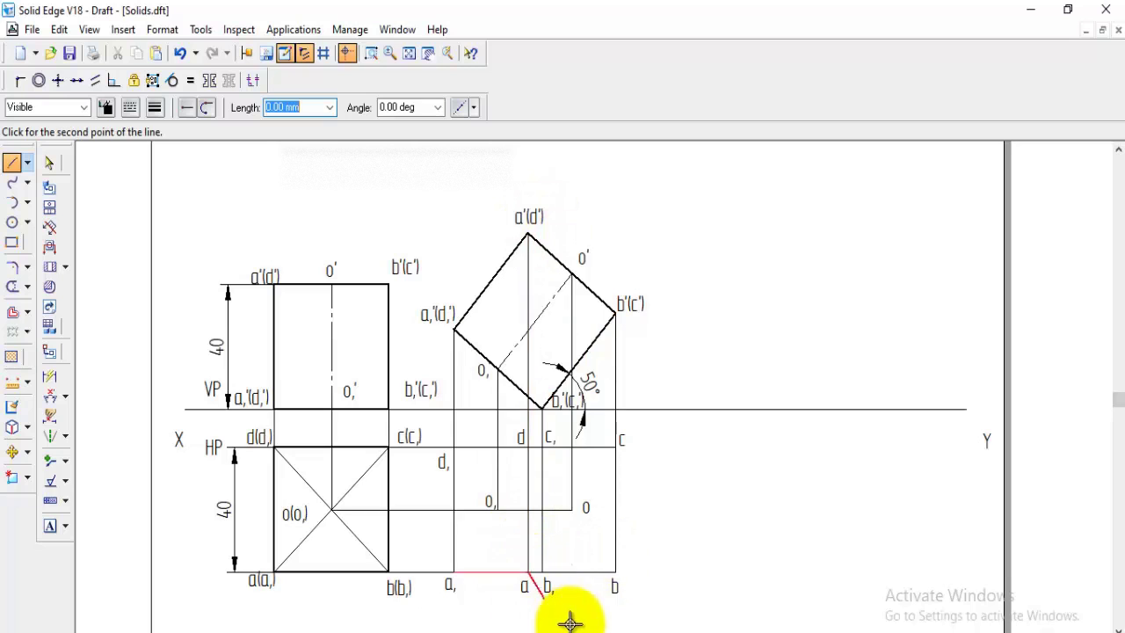
click(615, 573)
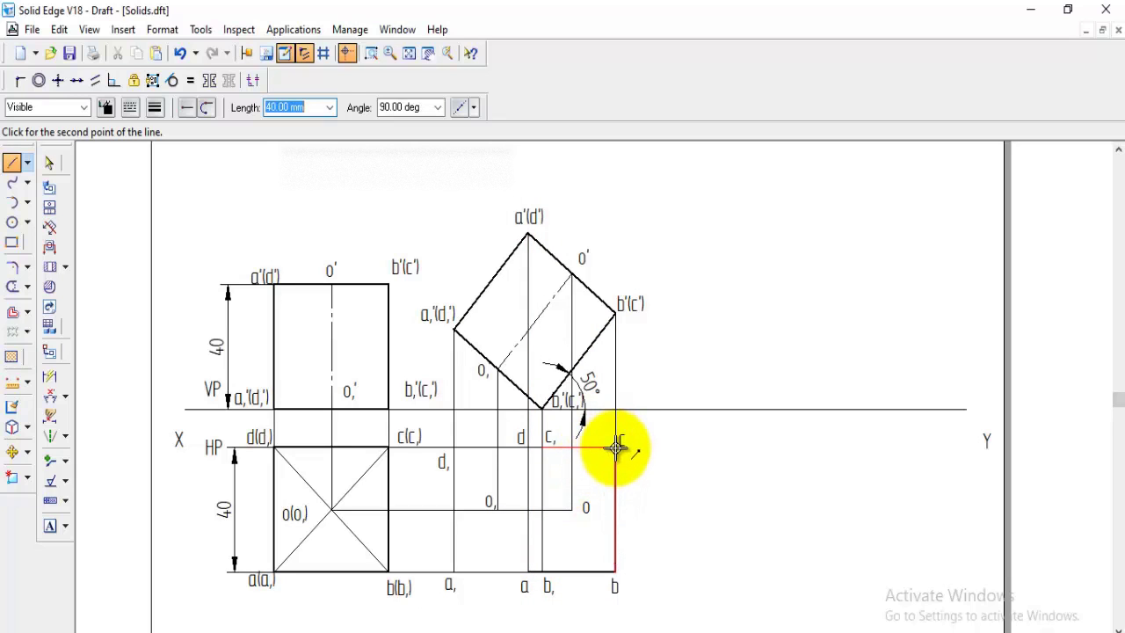
click(616, 448)
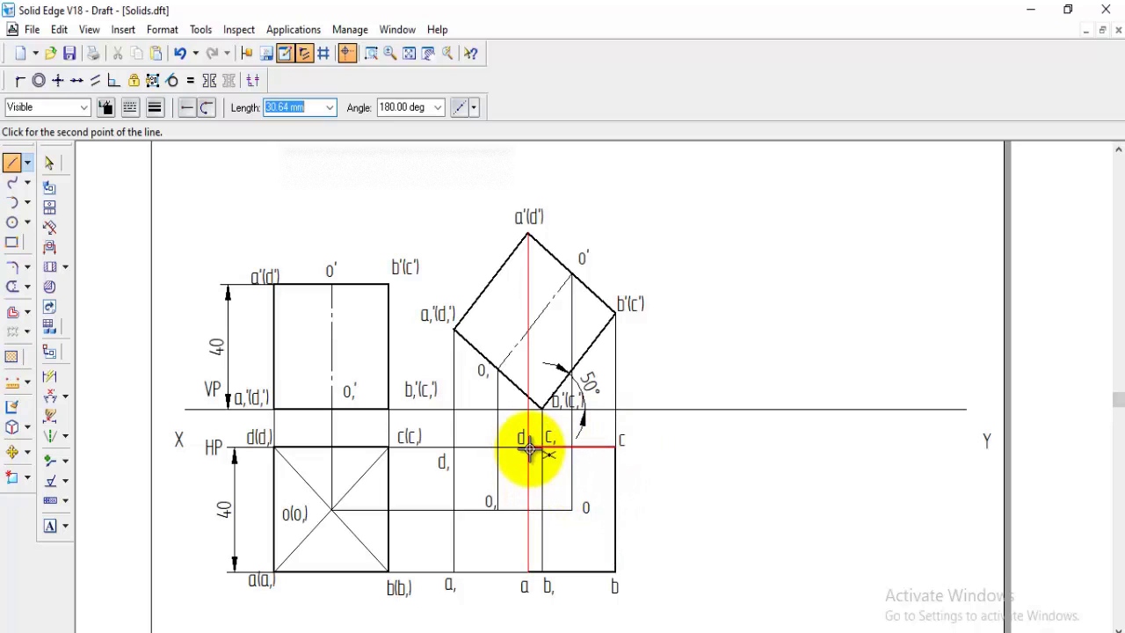
click(528, 448)
click(527, 572)
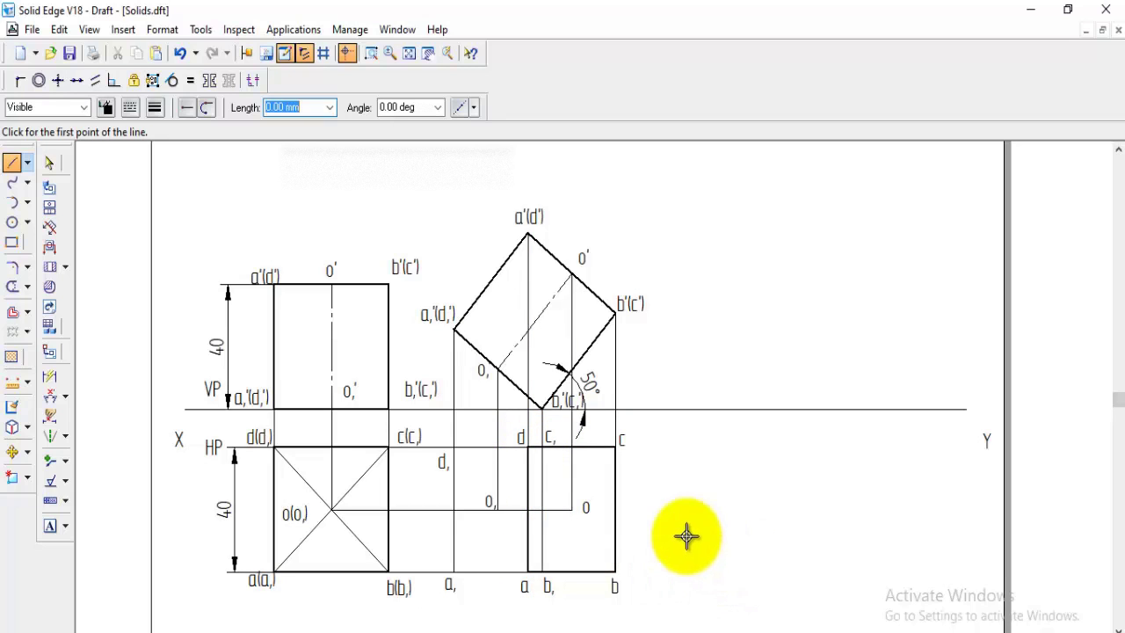
Outline the second top view's remaining bottom-face edges with Visible style lines from d through d, and a, to a
click(526, 447)
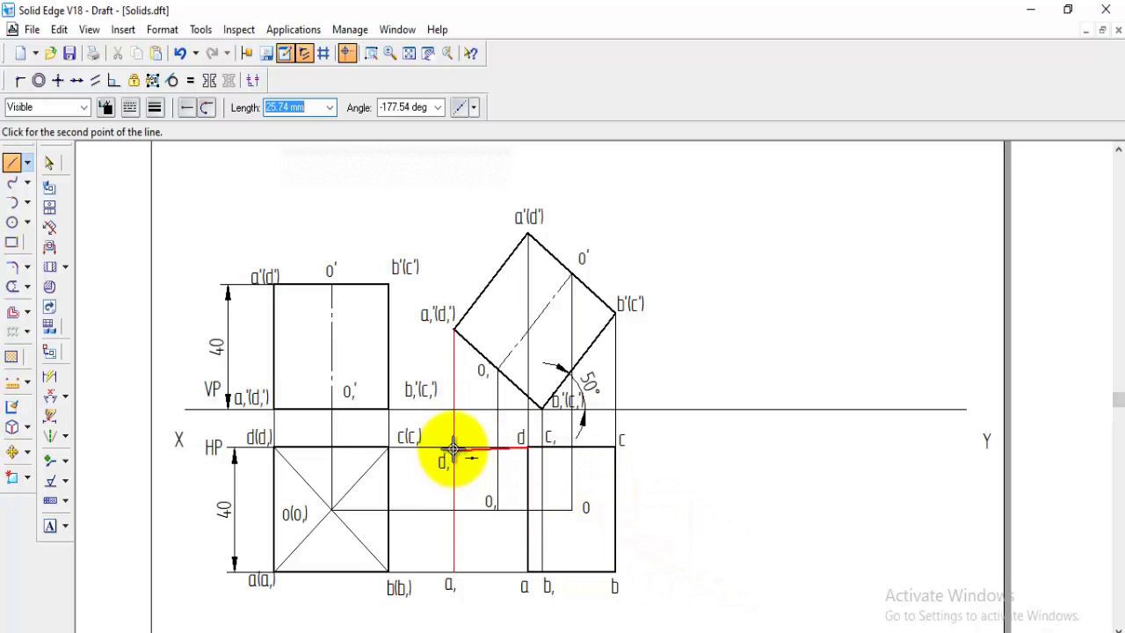
click(453, 447)
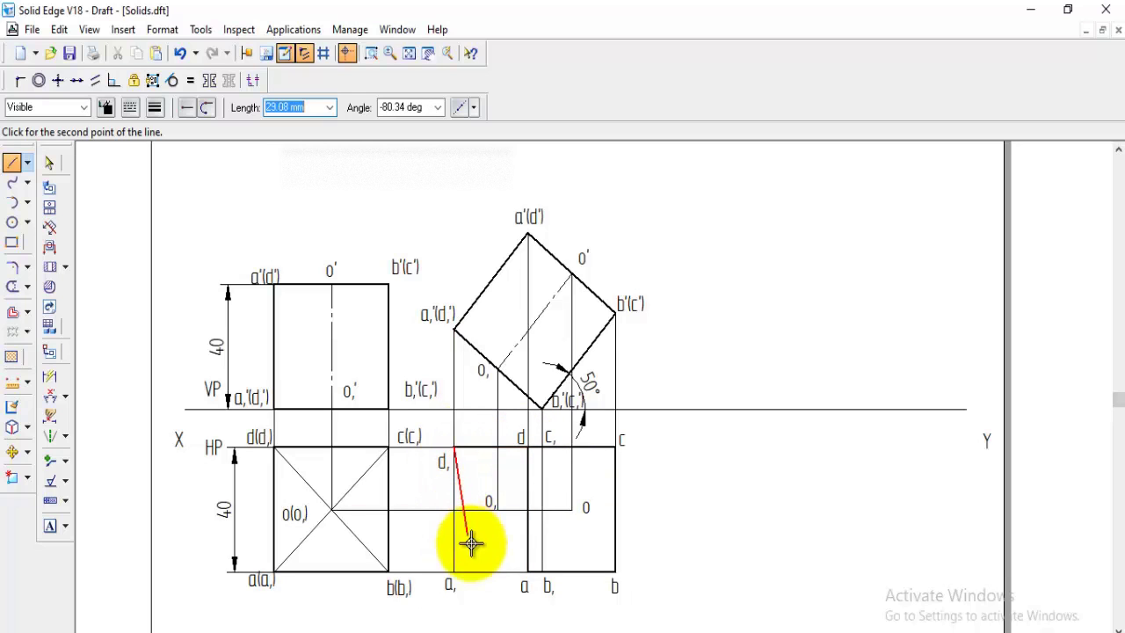
click(454, 572)
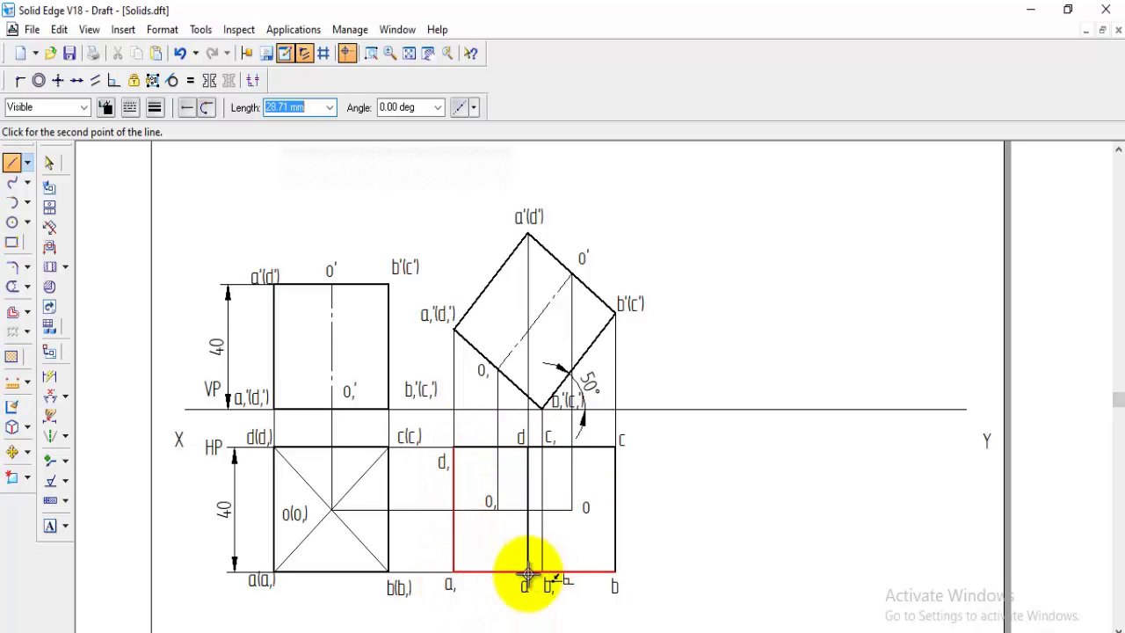
click(527, 571)
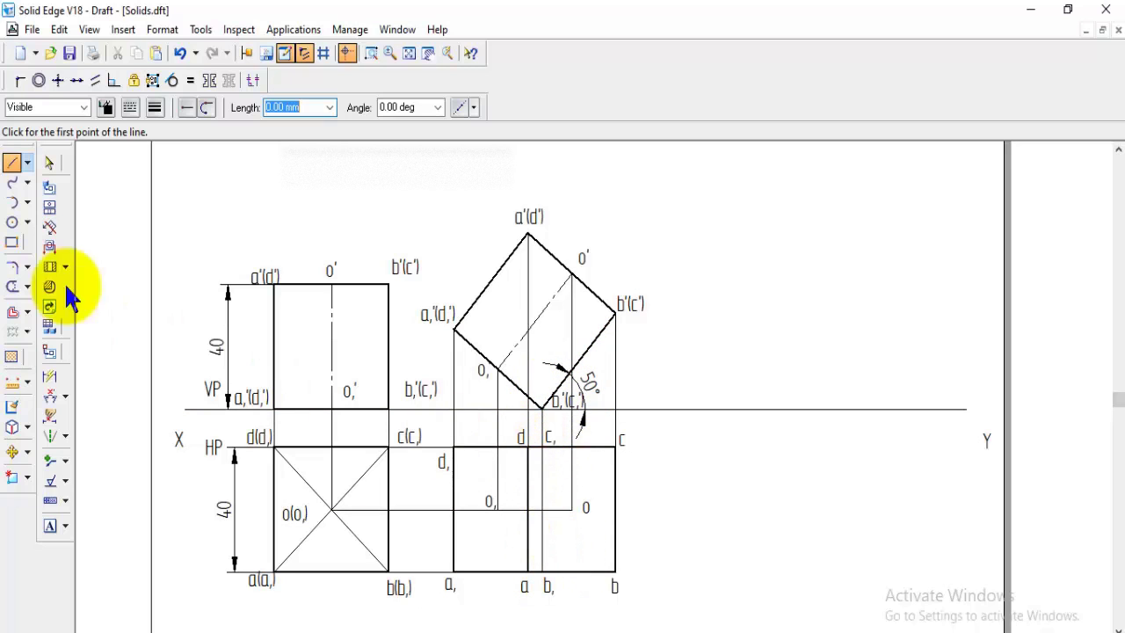
Trim the projector between c, and b, in the second top view and draw that edge as a 0.50 mm wide Hidden line
click(13, 287)
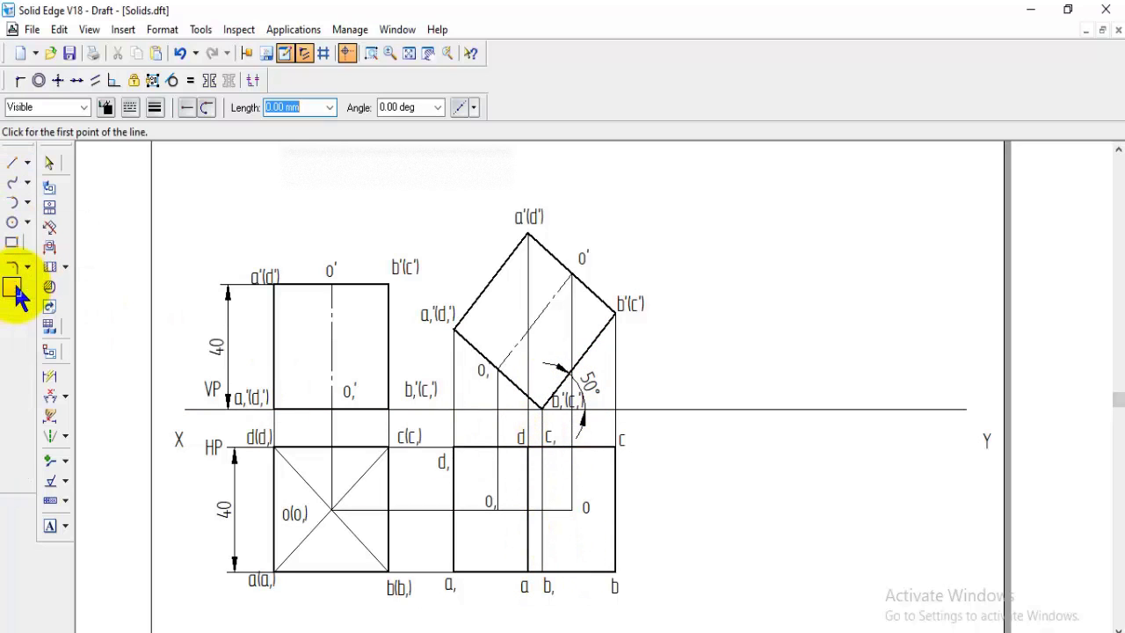
click(541, 472)
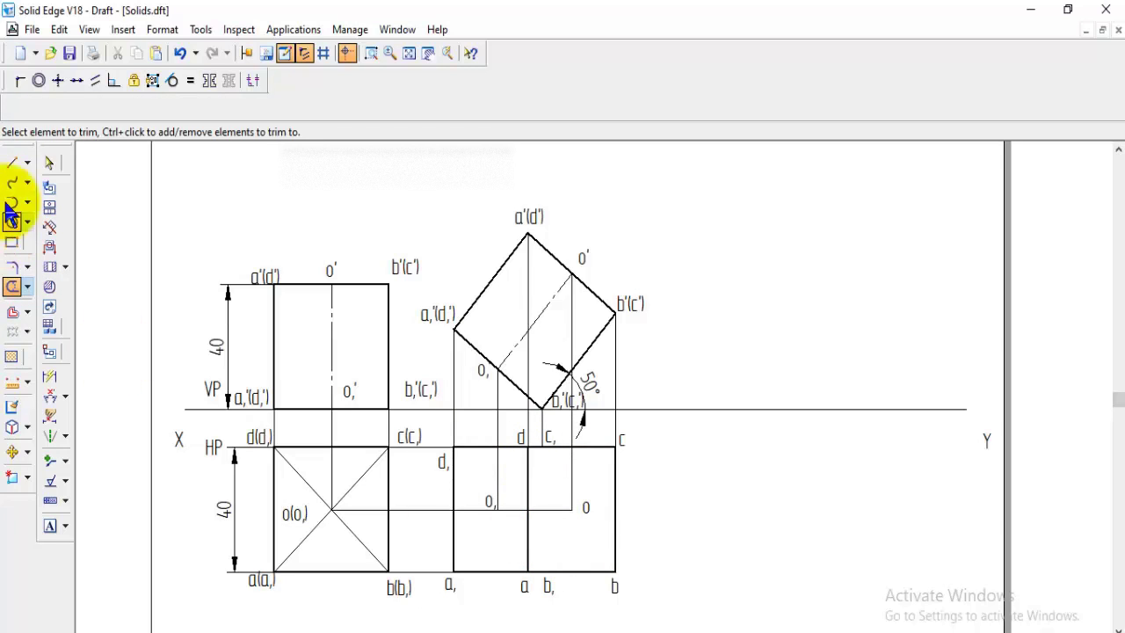
click(14, 163)
click(84, 107)
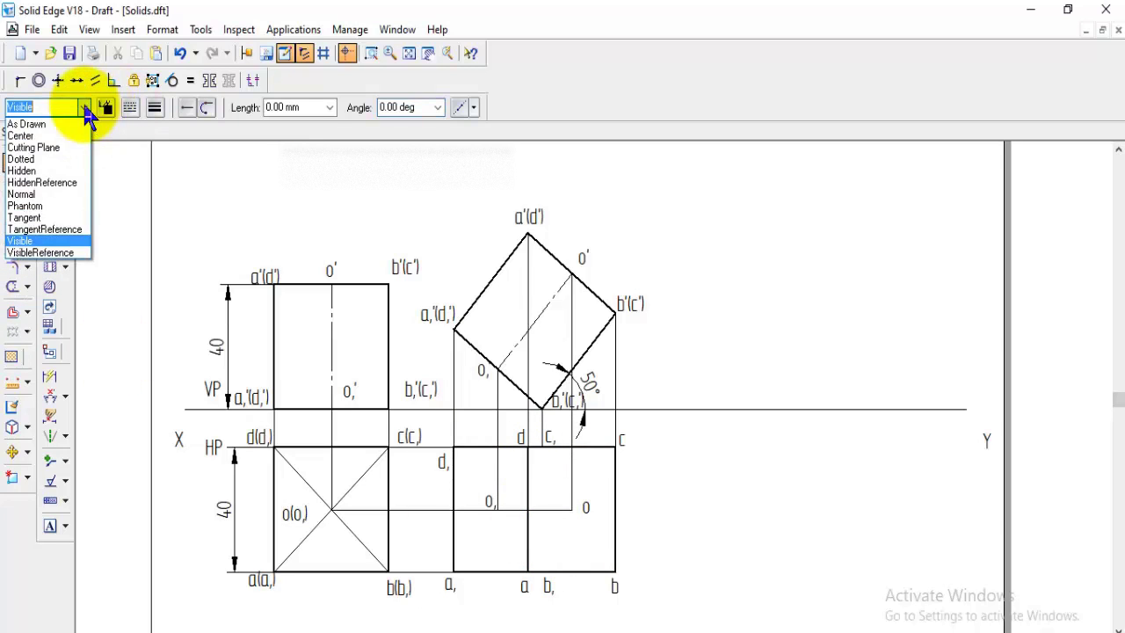
click(25, 171)
click(154, 107)
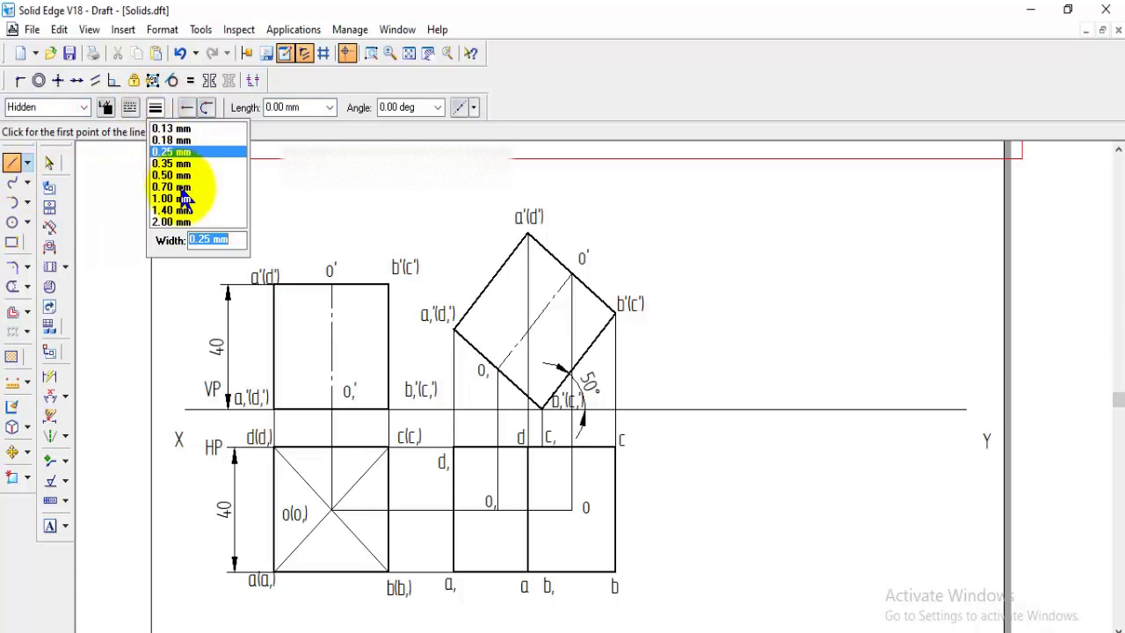
click(176, 175)
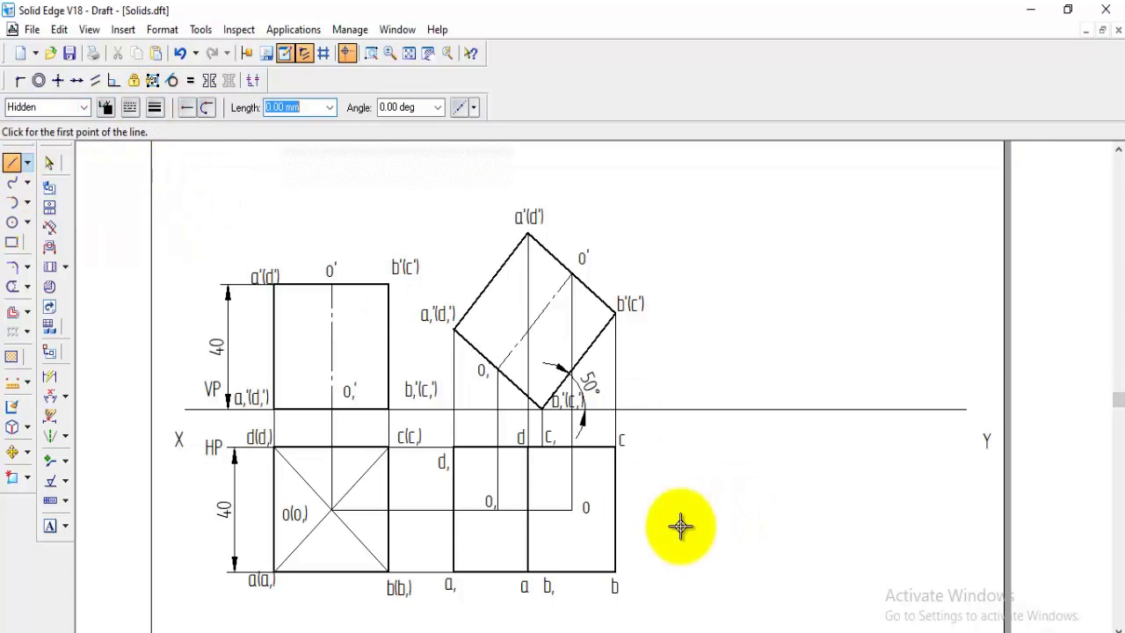
click(543, 446)
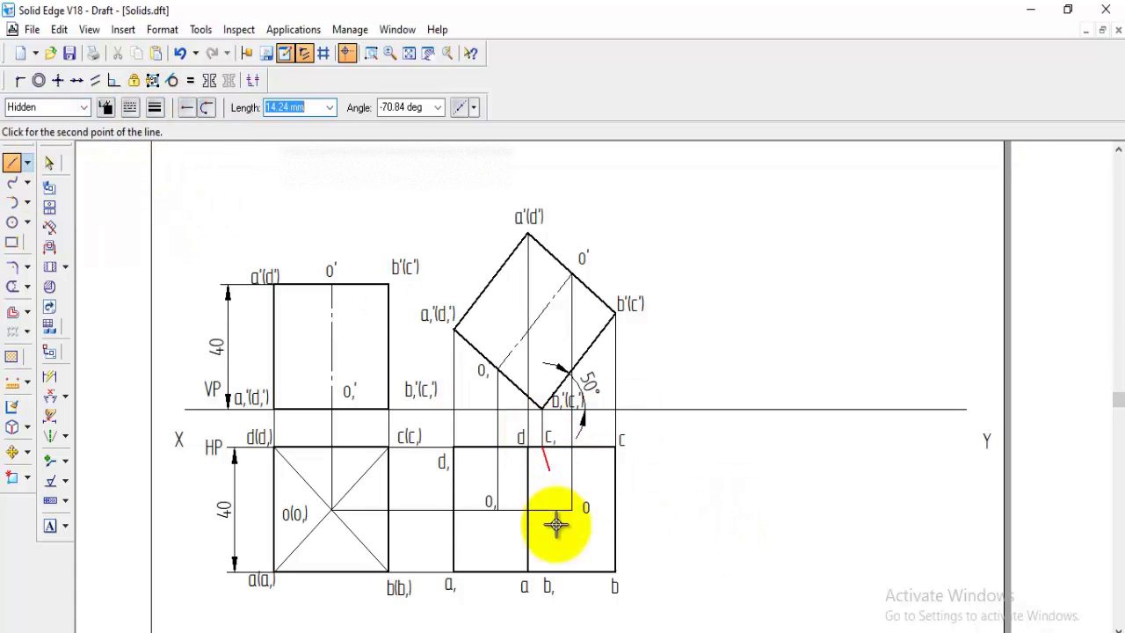
click(542, 571)
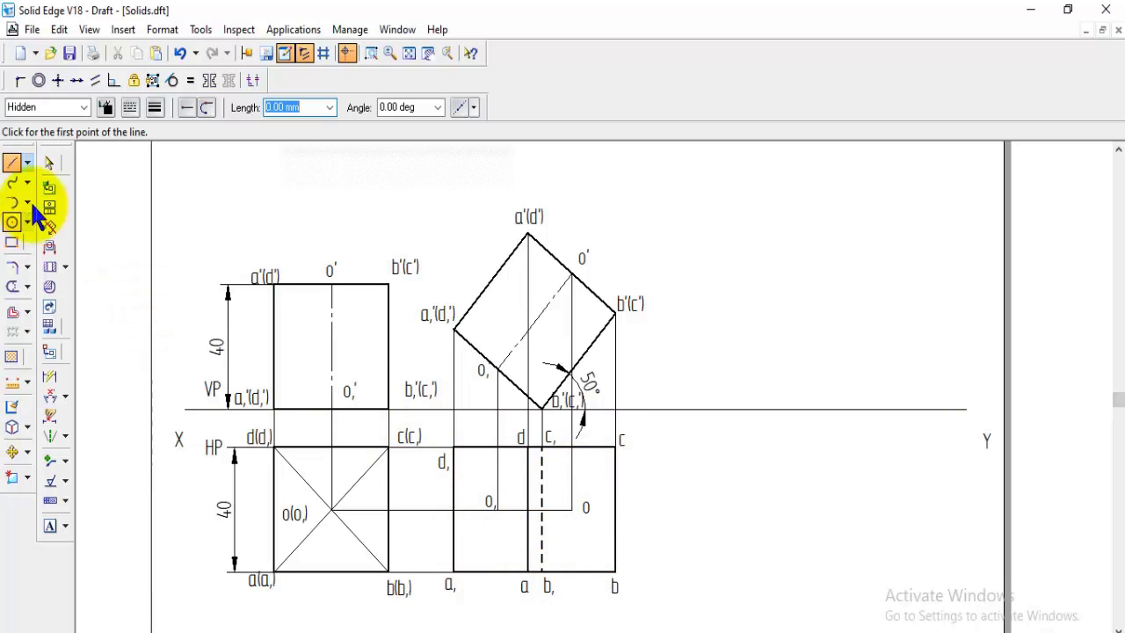
Trim the thin horizontal line between o, and o in the second top view and draw the axis there in Center style
click(13, 288)
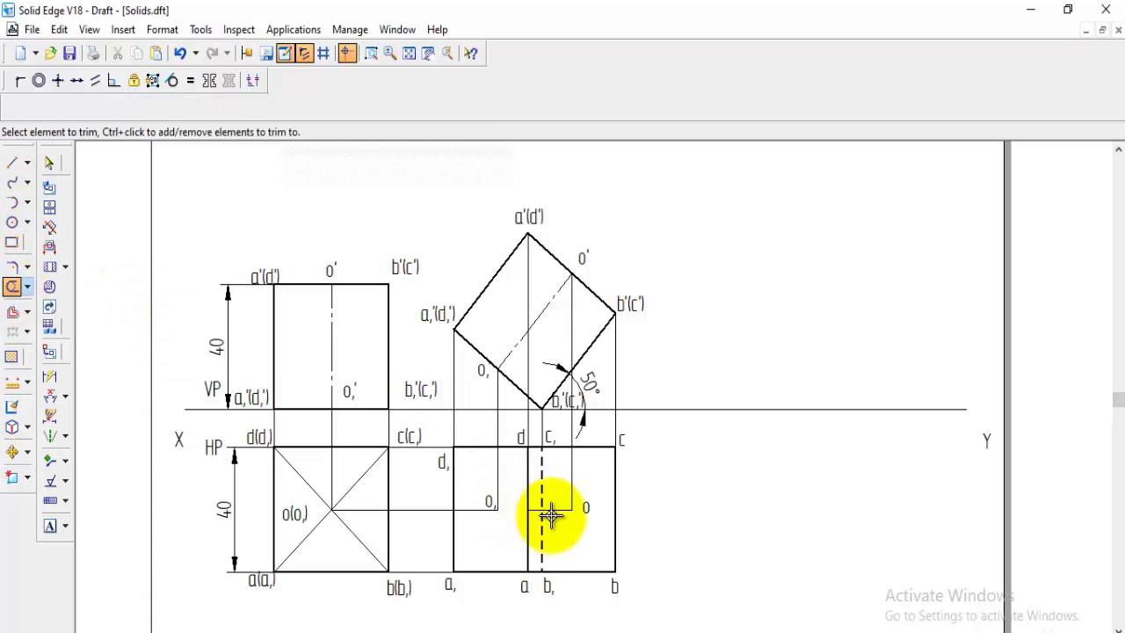
drag(539, 508, 544, 510)
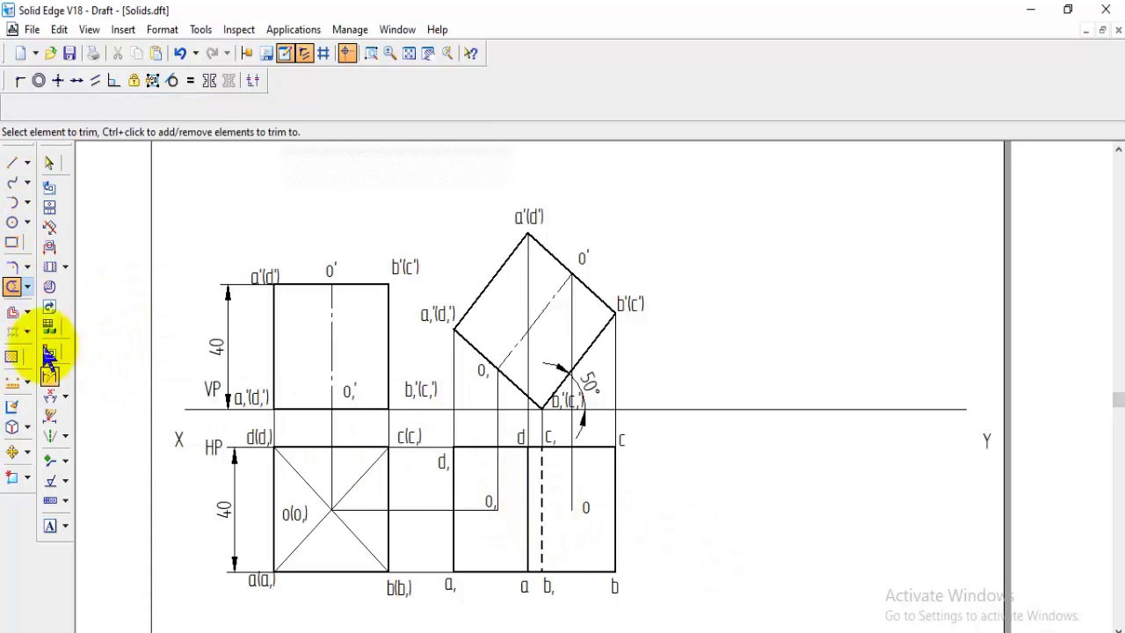
click(12, 162)
click(83, 107)
scroll(40, 121, up, 1)
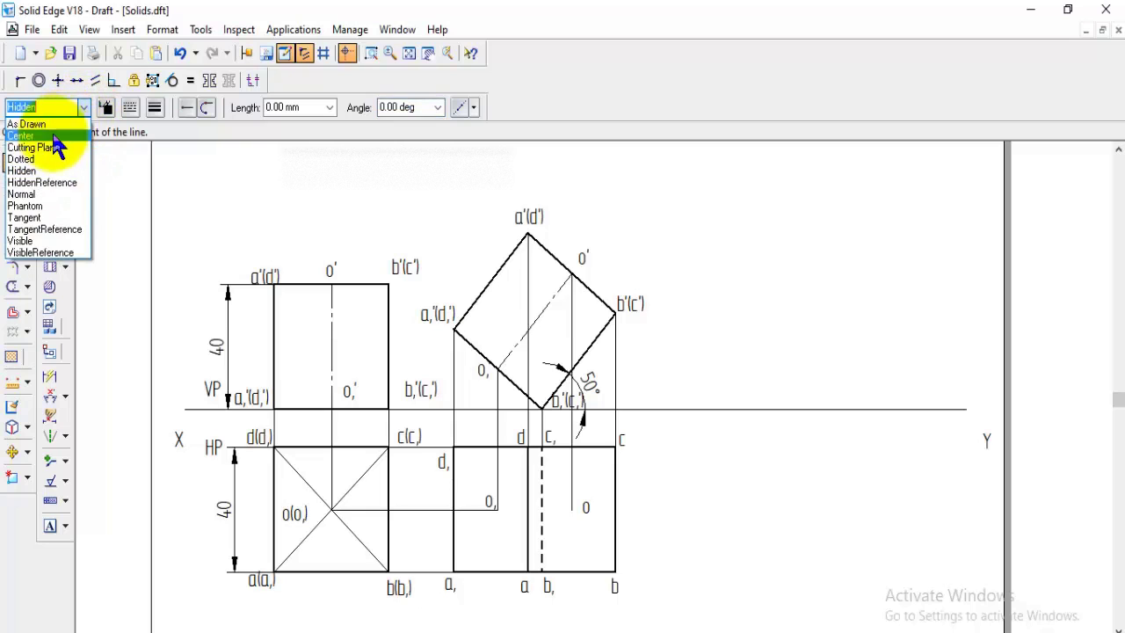
click(31, 118)
click(498, 509)
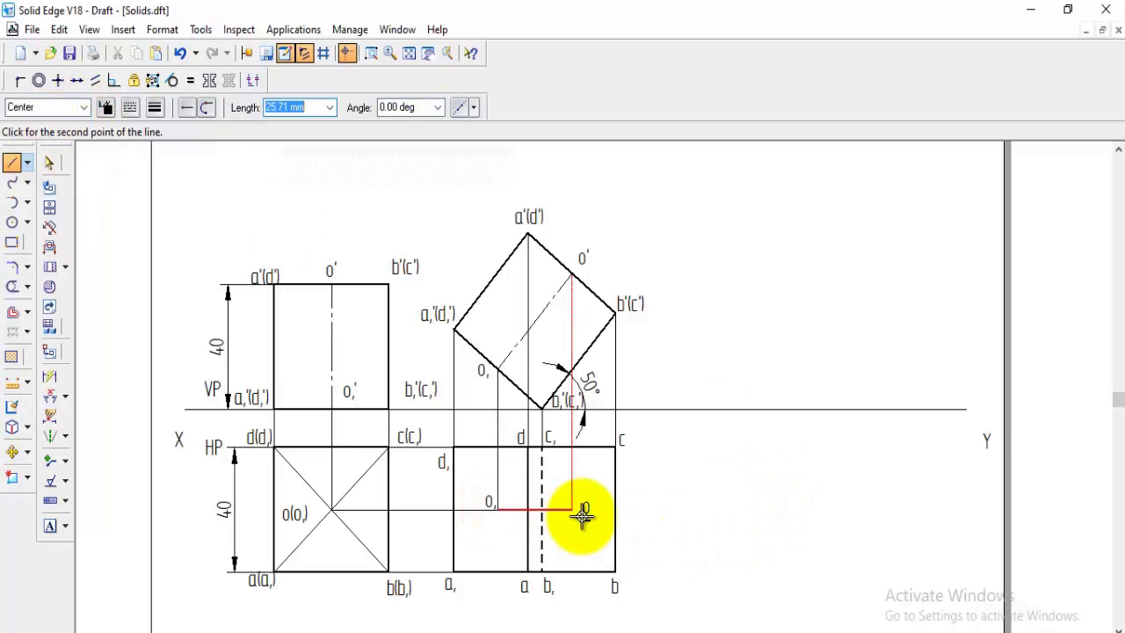
click(573, 510)
right_click(811, 490)
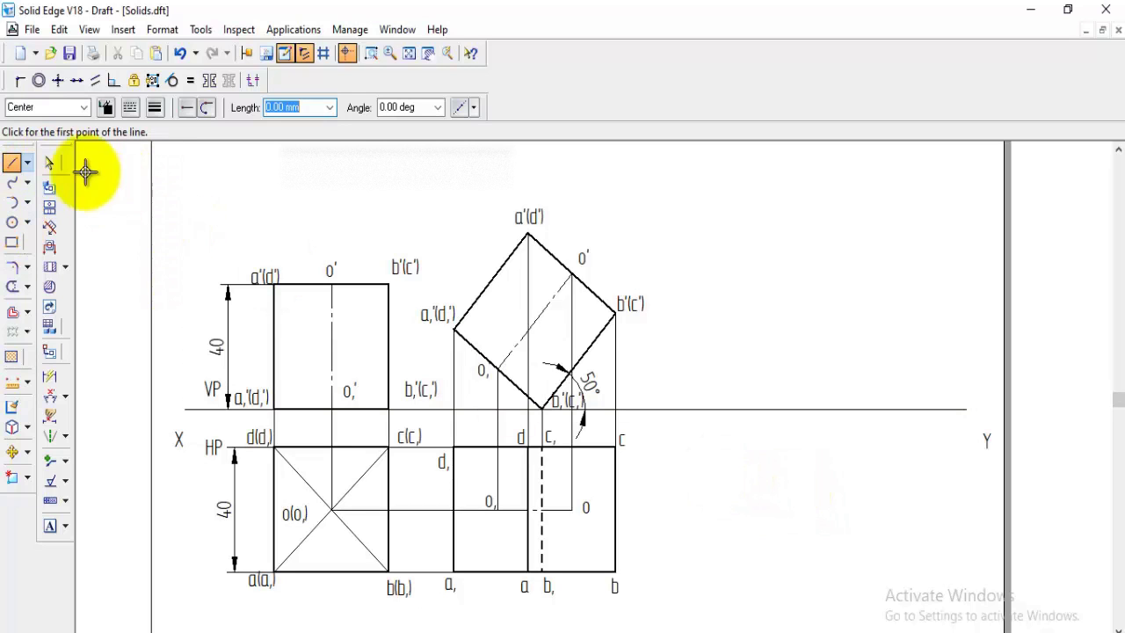
Draw a horizontal Normal style reference line about 23.5 mm long below XY, to the right of the second top view
click(17, 166)
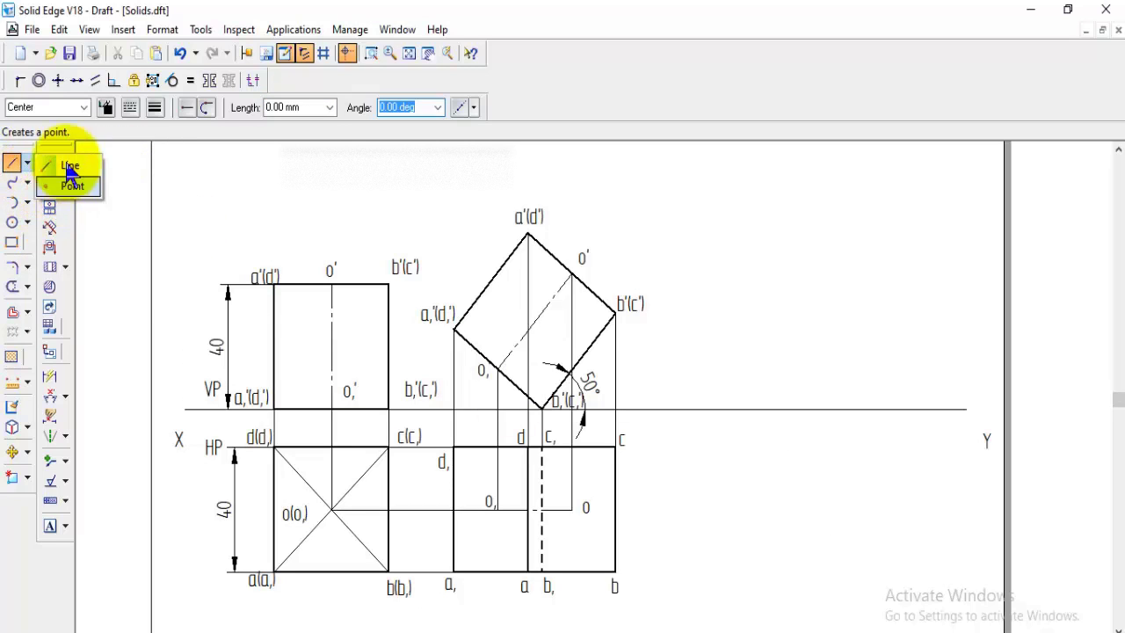
click(83, 107)
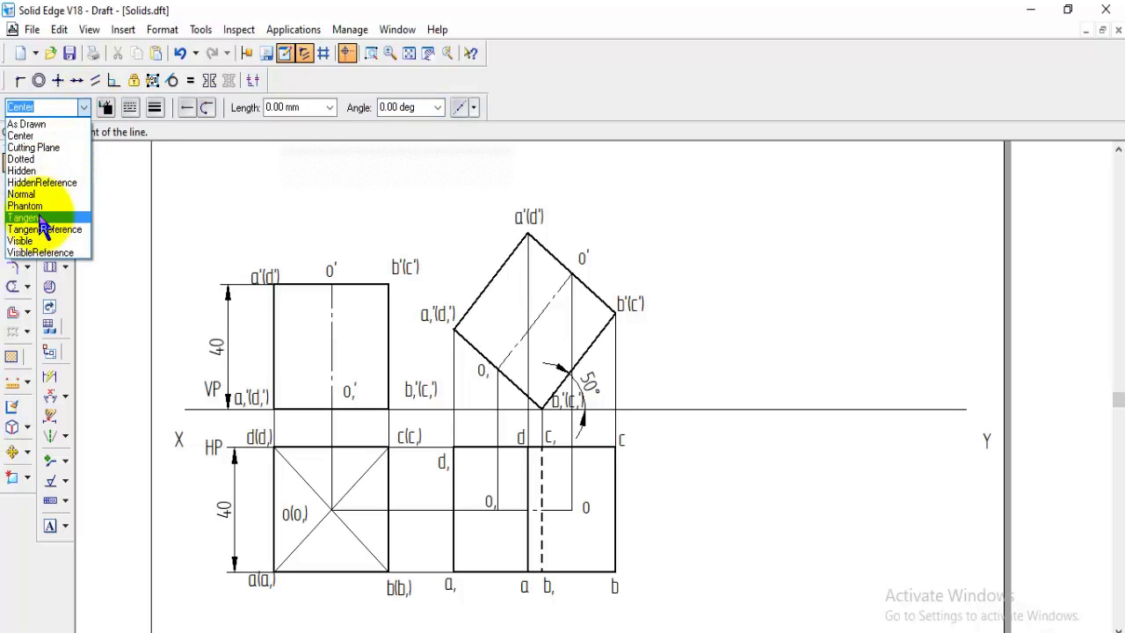
click(35, 193)
scroll(810, 419, up, 1)
scroll(810, 419, up, 2)
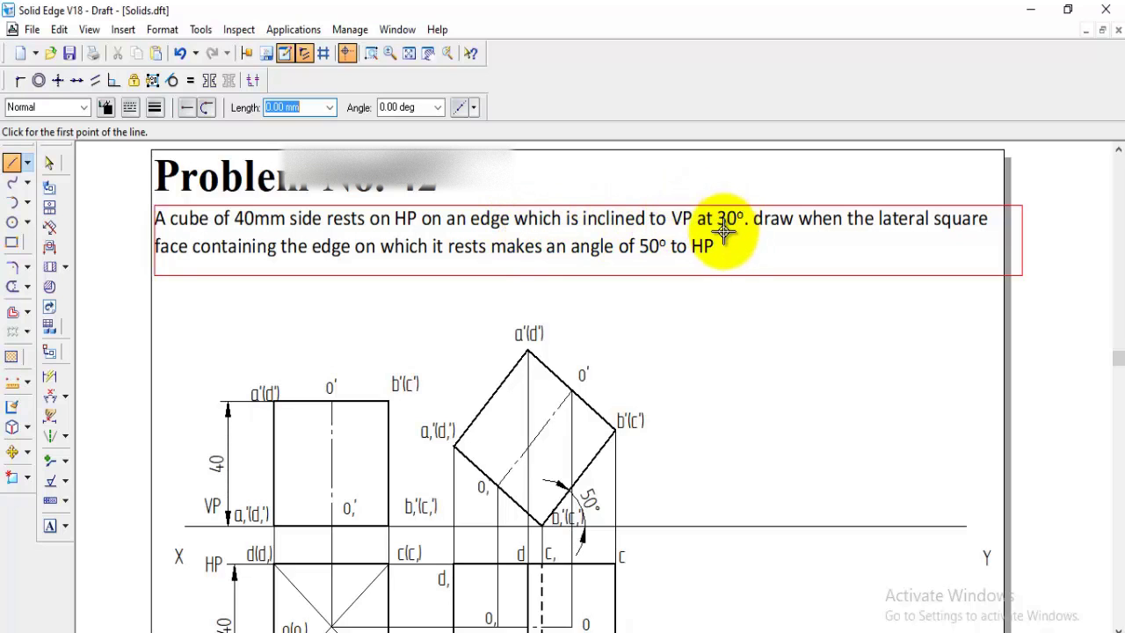
scroll(733, 312, down, 3)
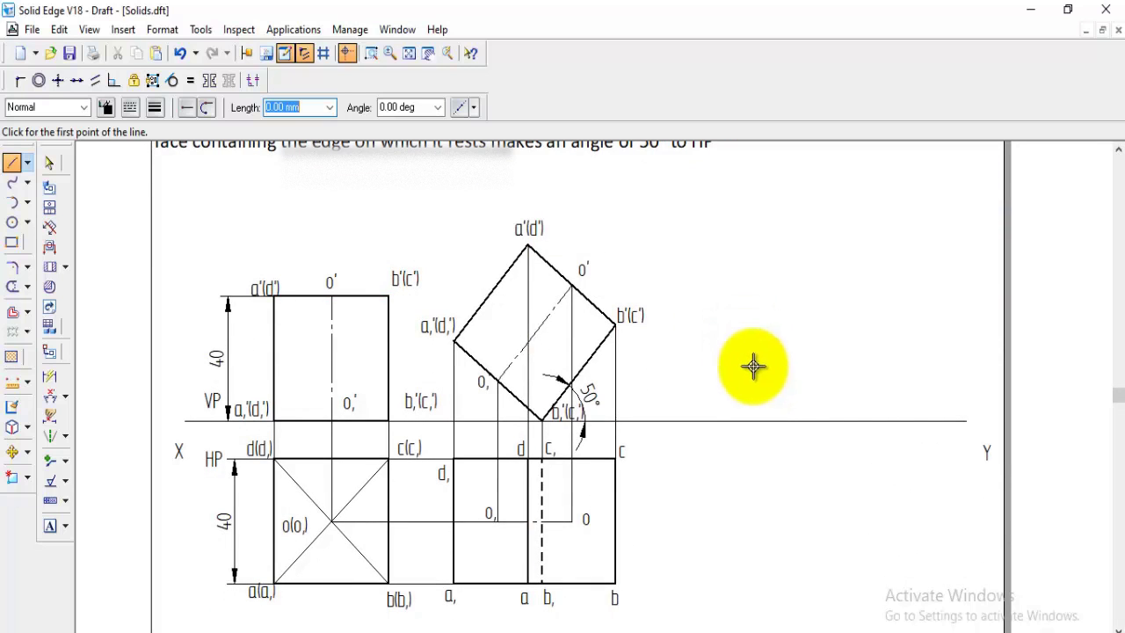
scroll(774, 435, down, 1)
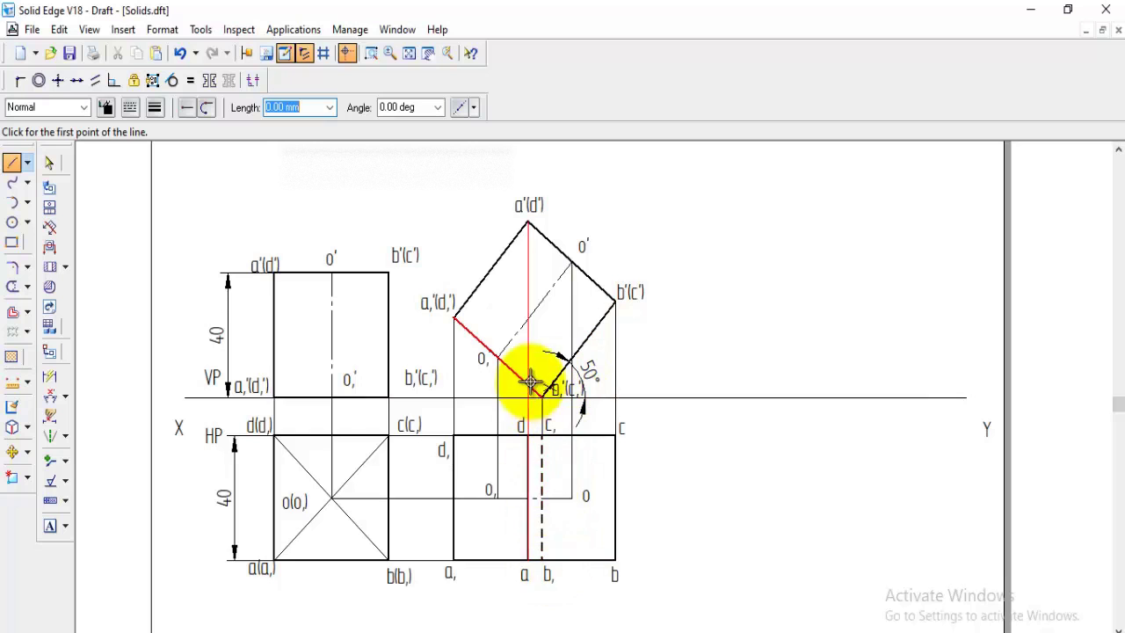
scroll(866, 488, up, 5)
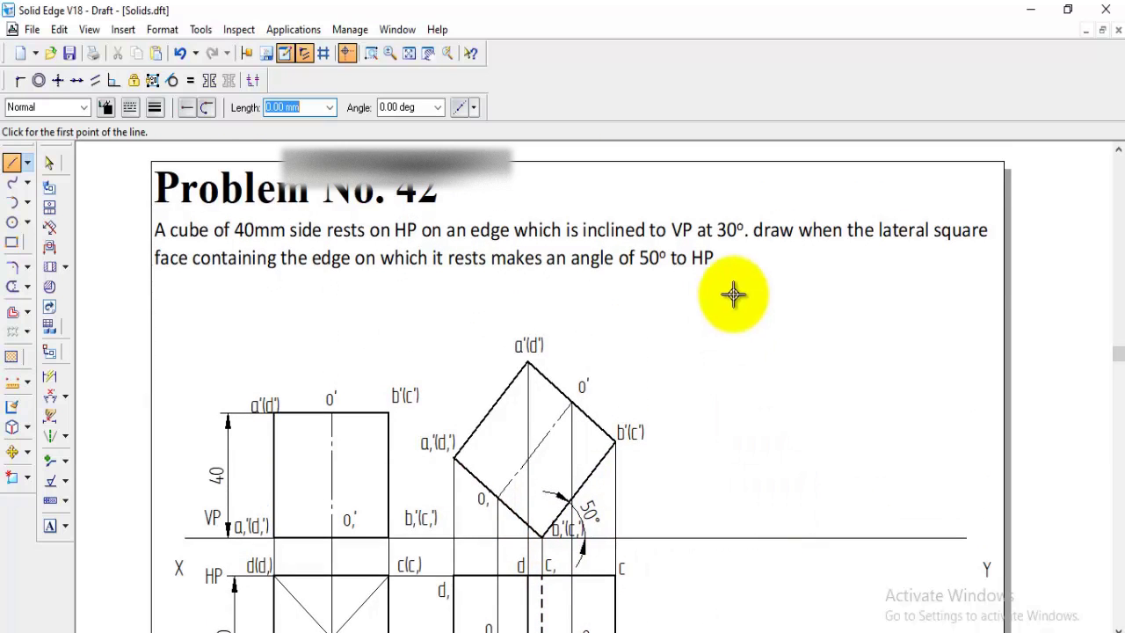
scroll(733, 293, down, 4)
scroll(793, 439, down, 4)
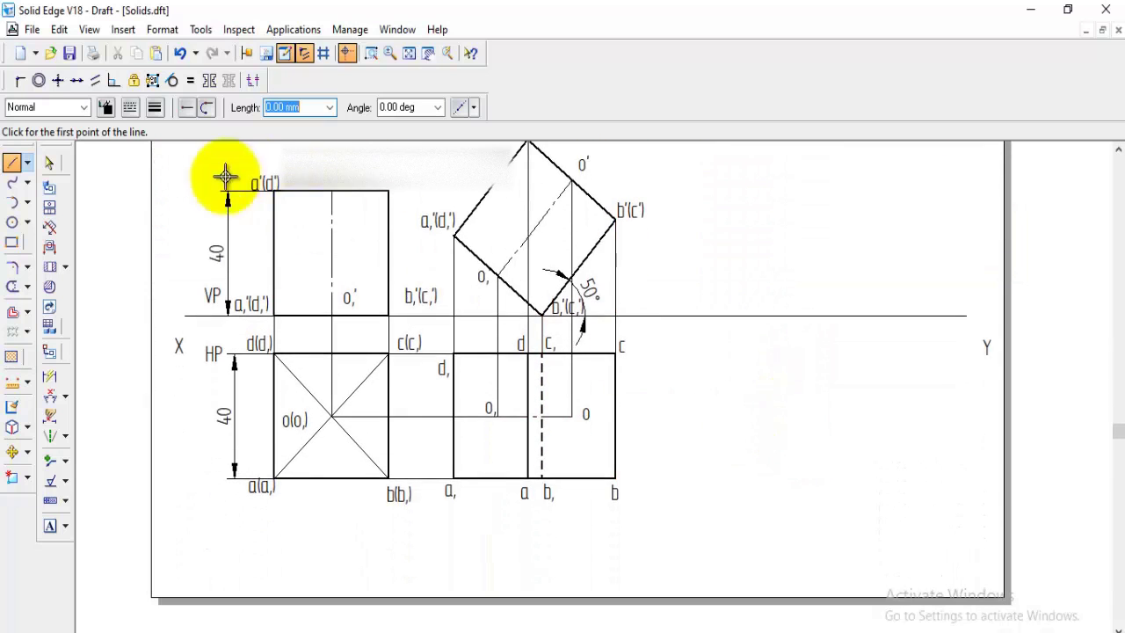
click(735, 379)
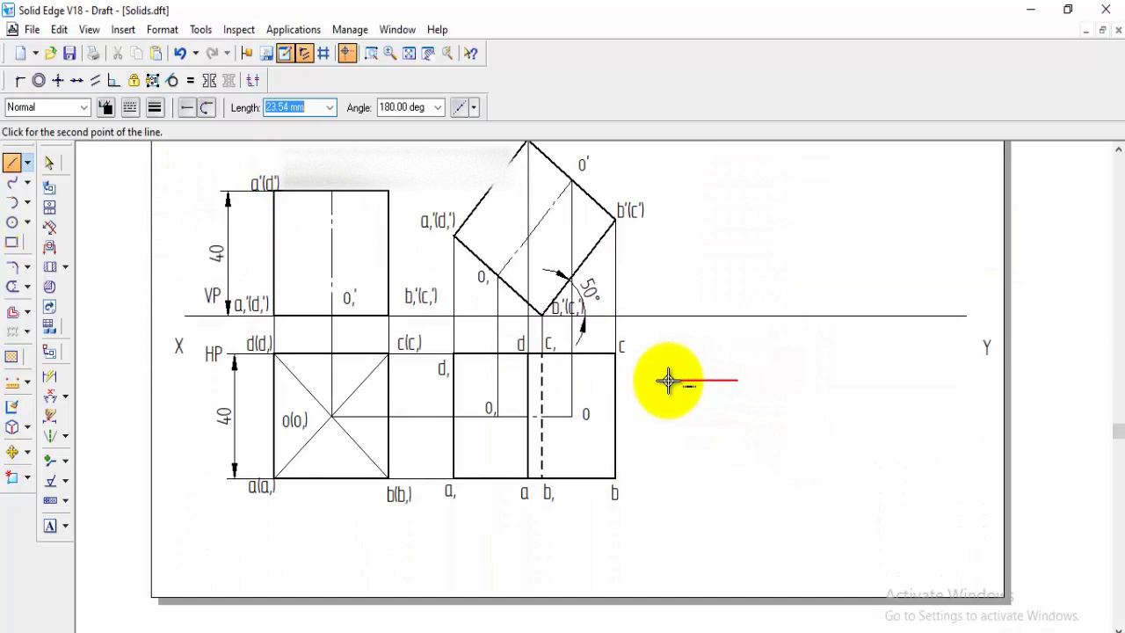
click(668, 380)
Draw a long line at -30° from the reference line's left end and dimension the angle between the two lines
click(425, 106)
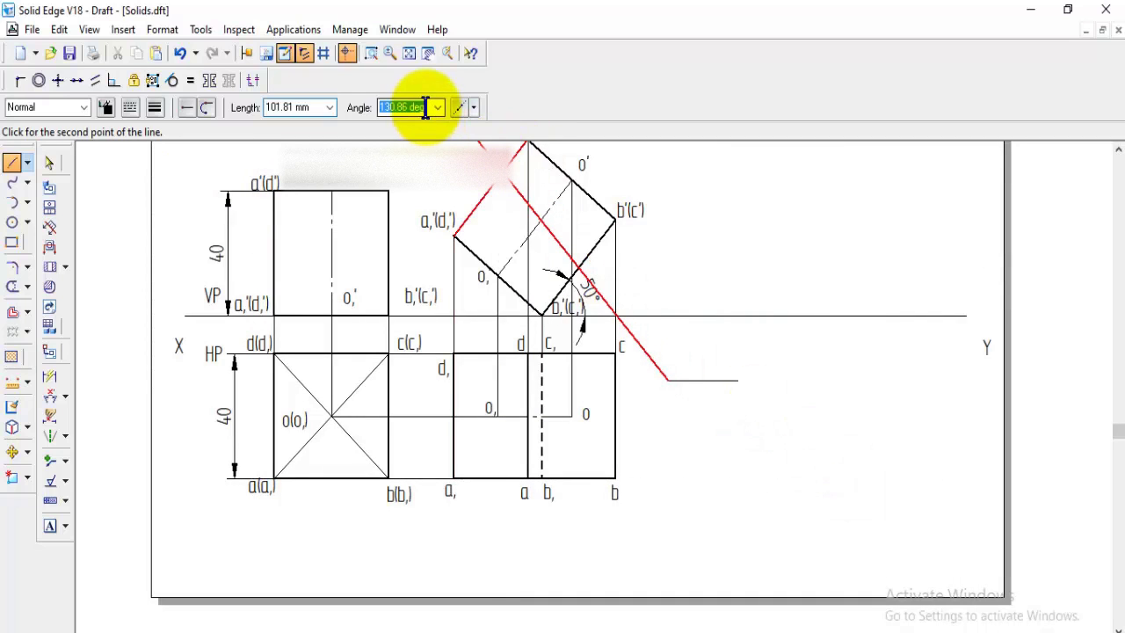
text(-)
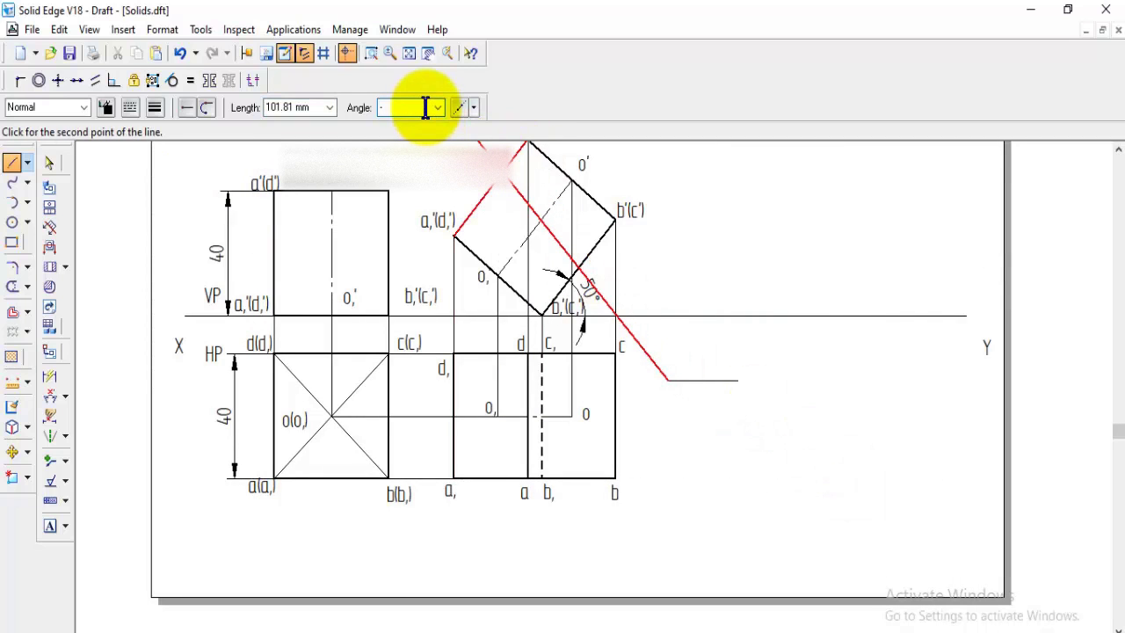
text(30)
key(Tab)
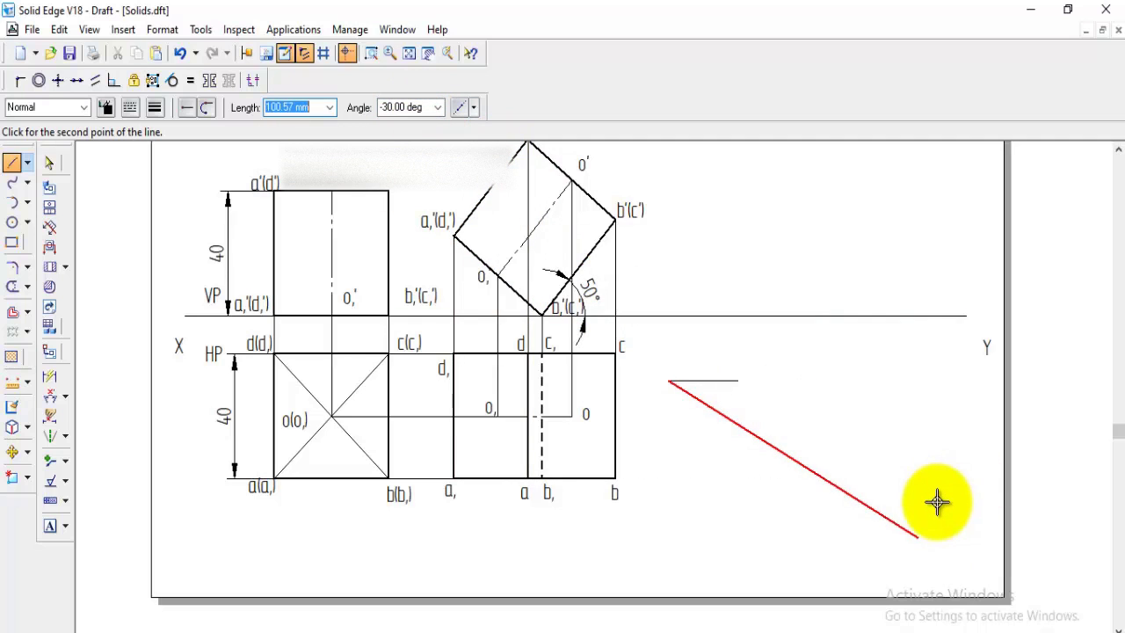
click(928, 444)
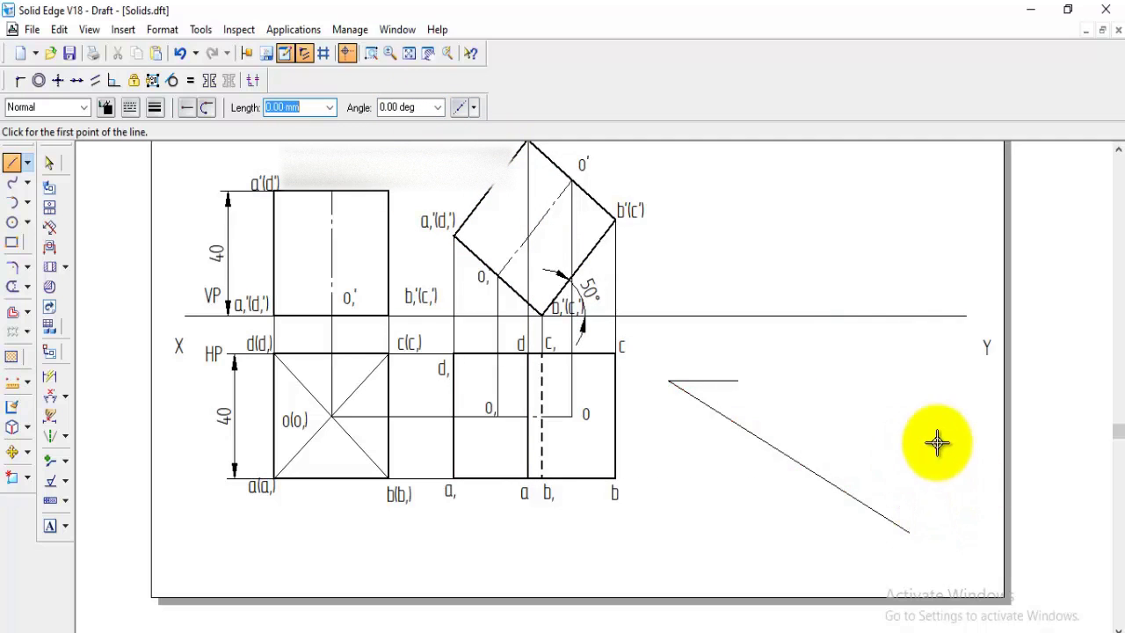
click(50, 395)
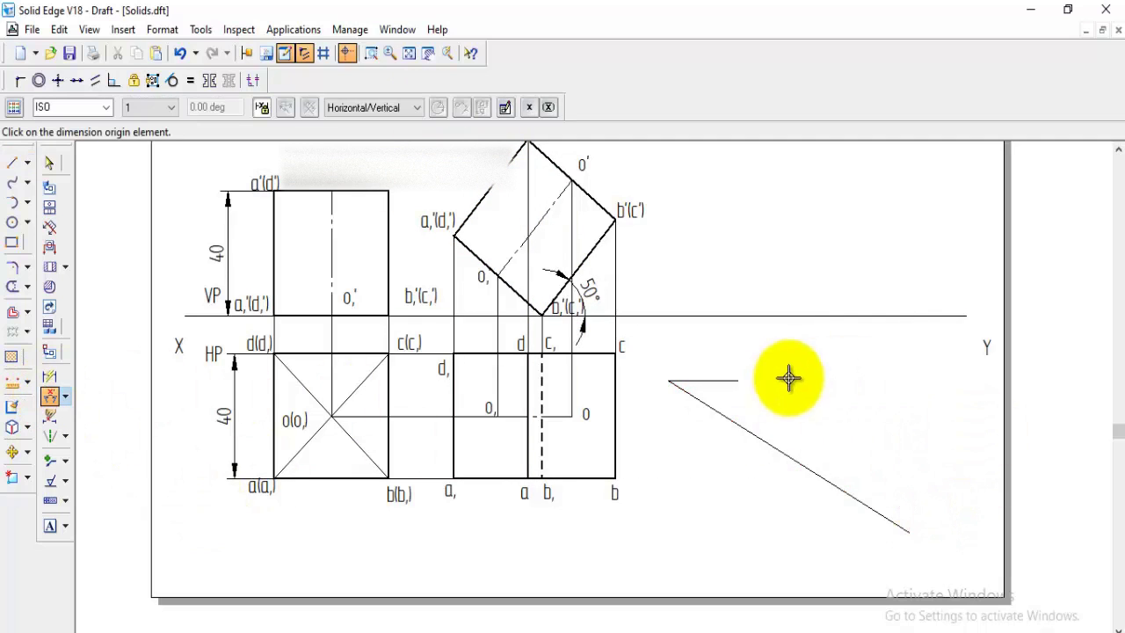
click(726, 393)
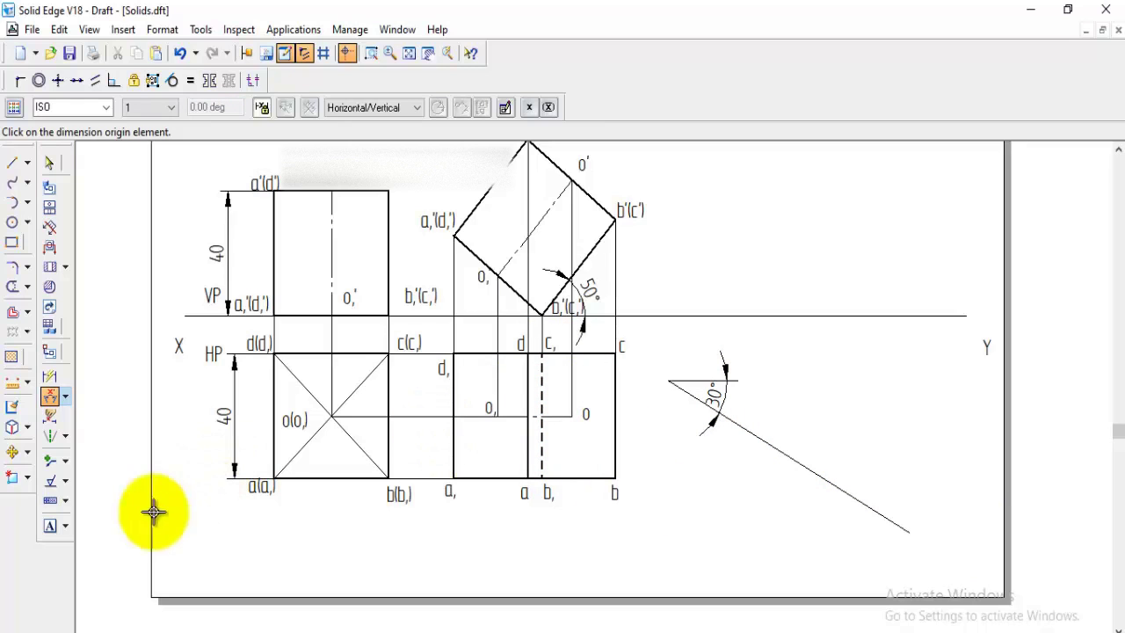
Copy the second top view's outline, hidden edge and axis so that corner c, lands on the 30° inclined line
click(14, 452)
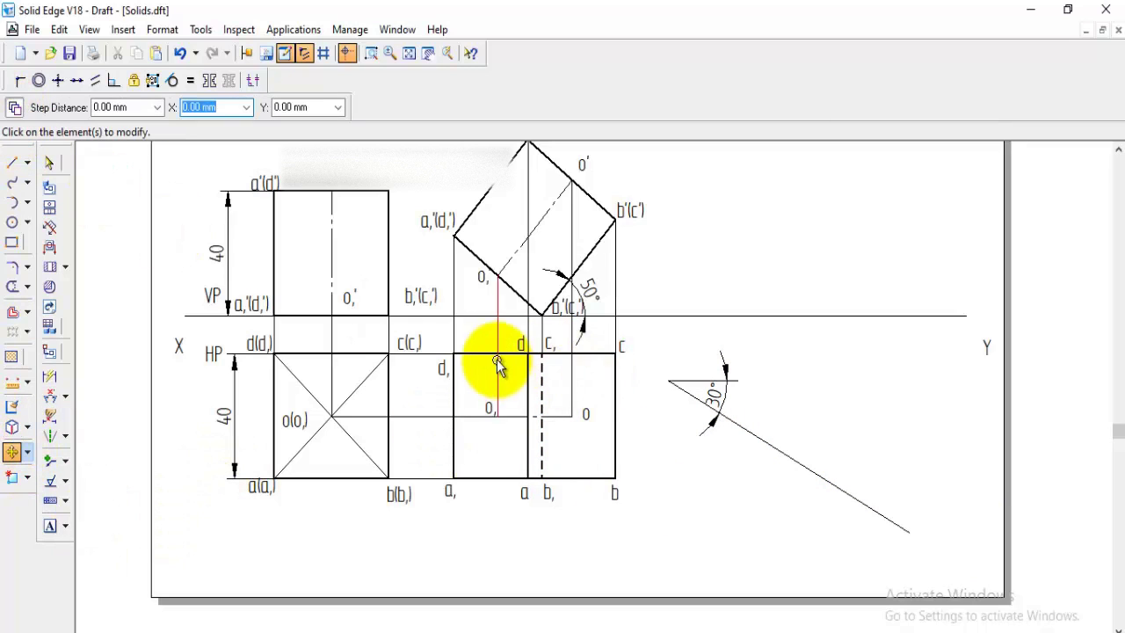
click(455, 376)
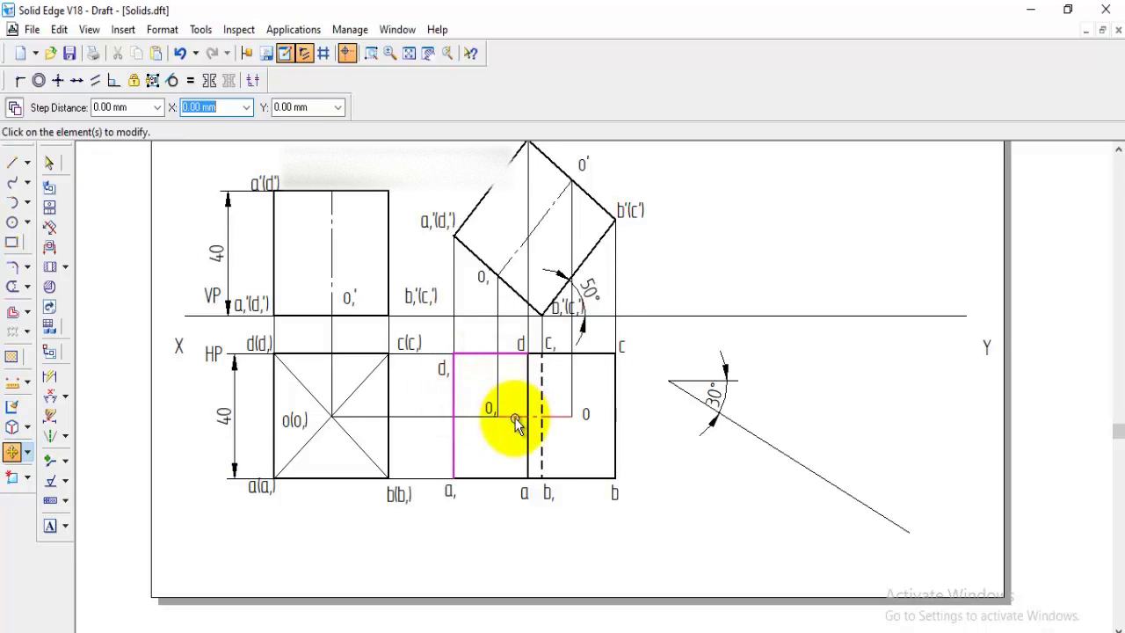
ctrl+click(541, 444)
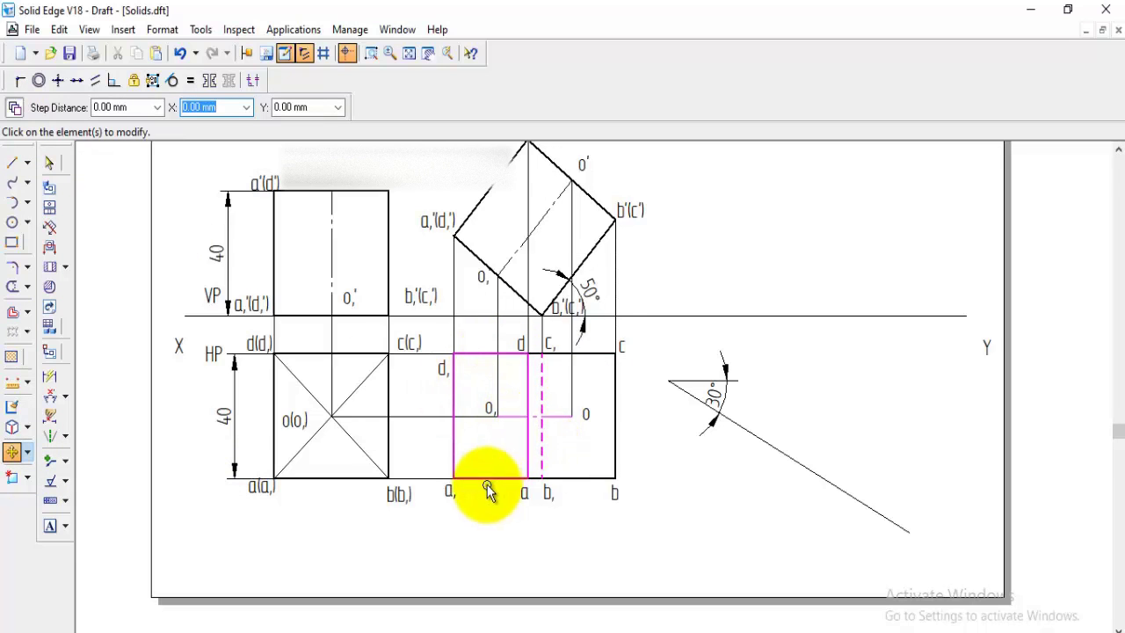
ctrl+click(562, 480)
ctrl+click(616, 447)
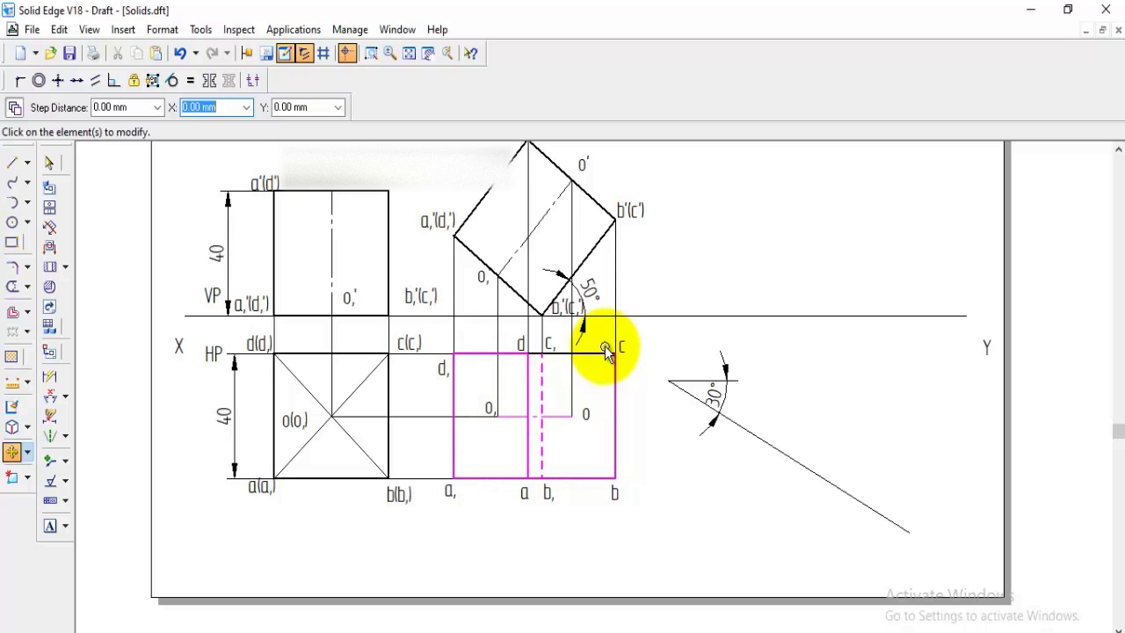
ctrl+click(605, 352)
right_click(773, 471)
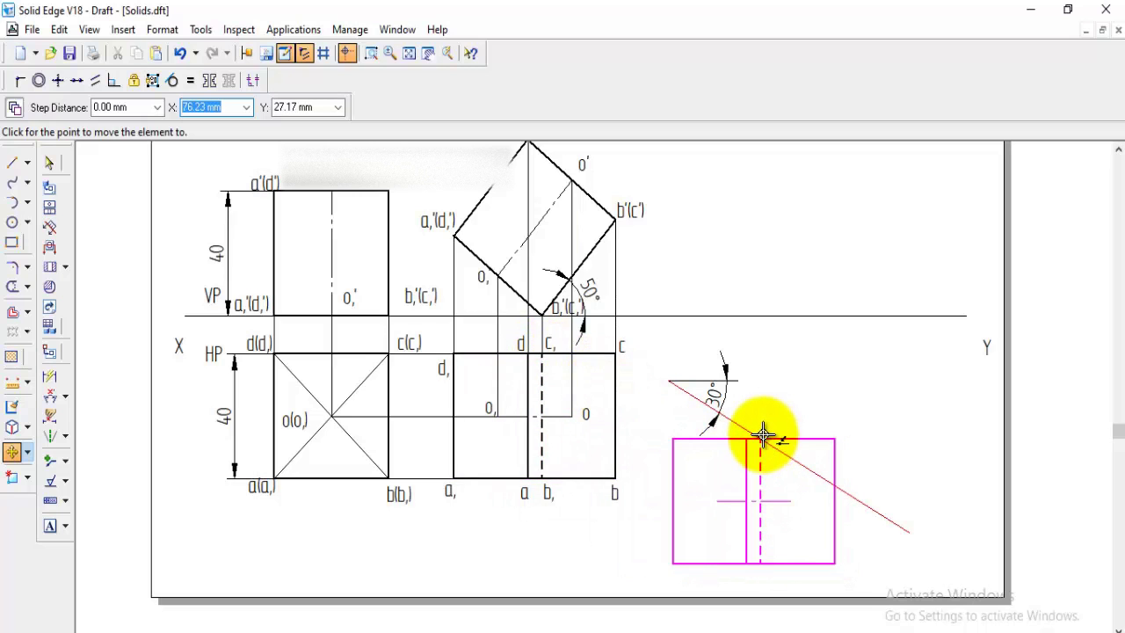
click(763, 434)
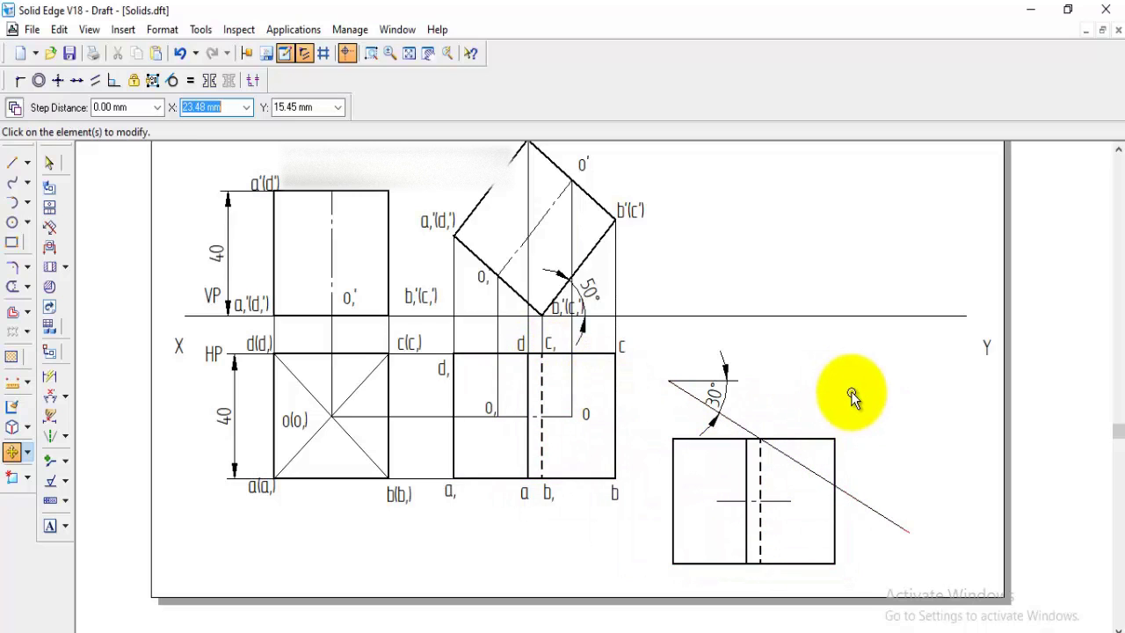
Rotate the copied top view about corner c, until its hidden edge lies along the 30° inclined line
click(28, 453)
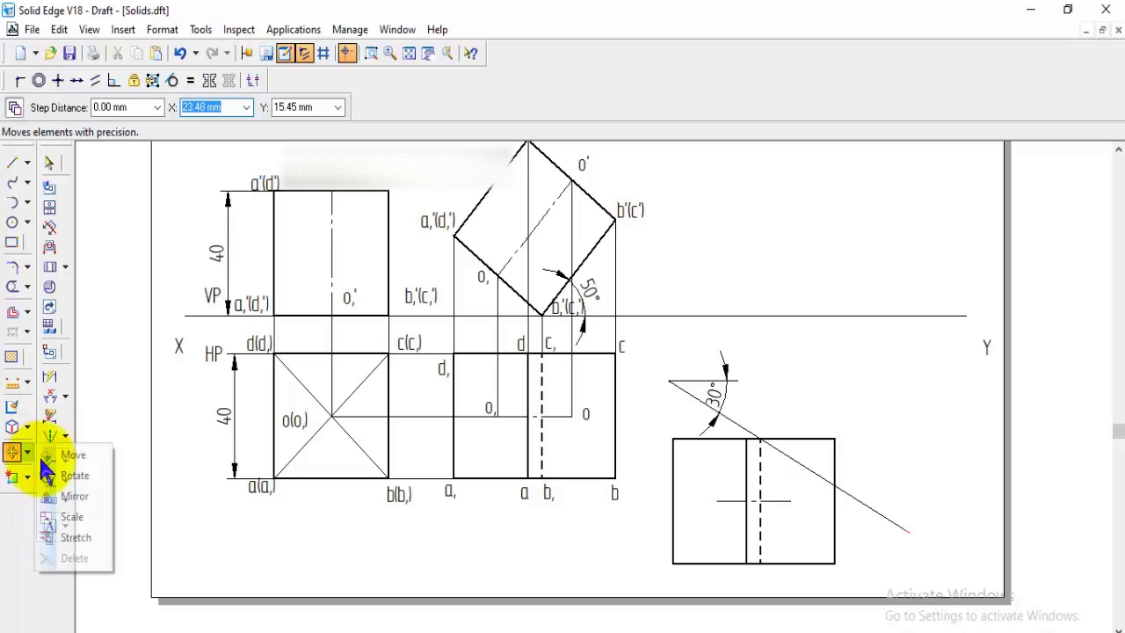
click(62, 474)
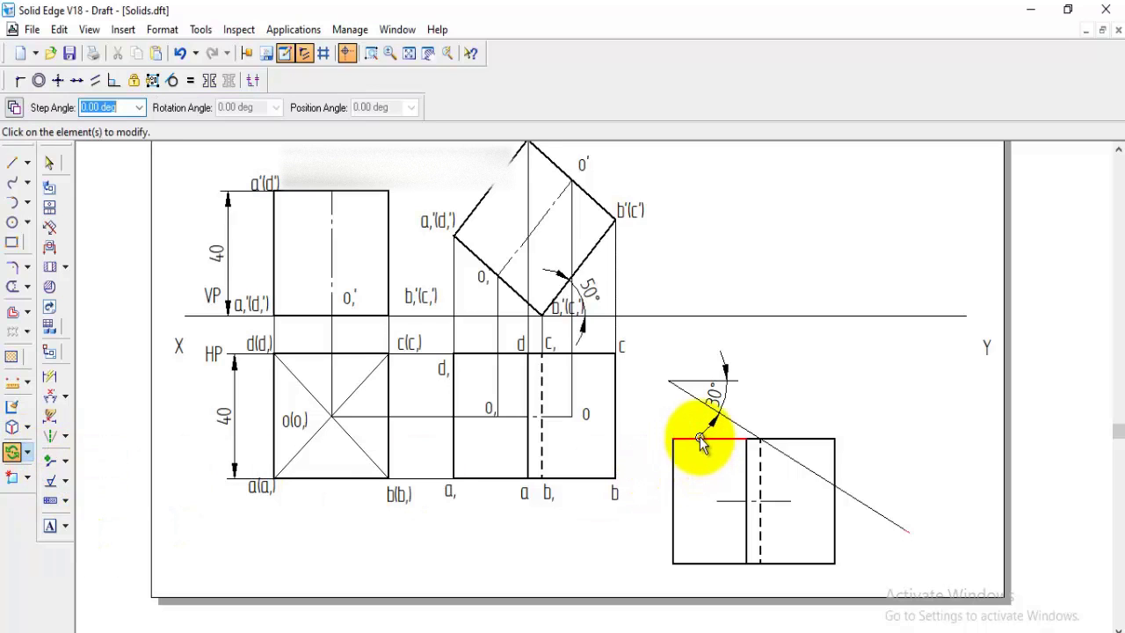
click(673, 472)
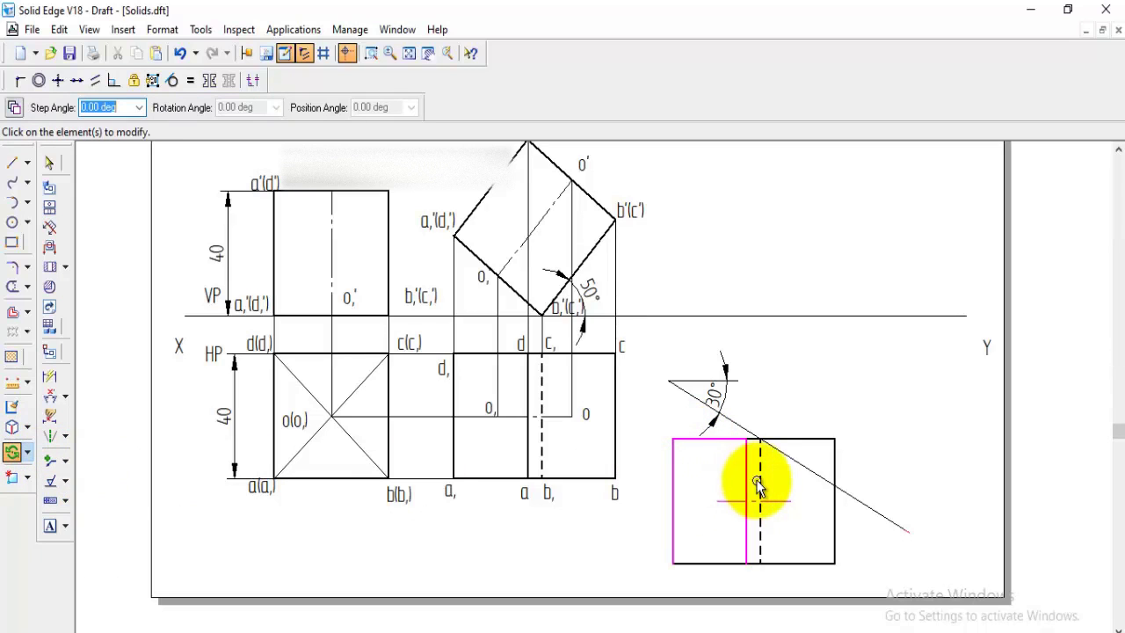
click(759, 483)
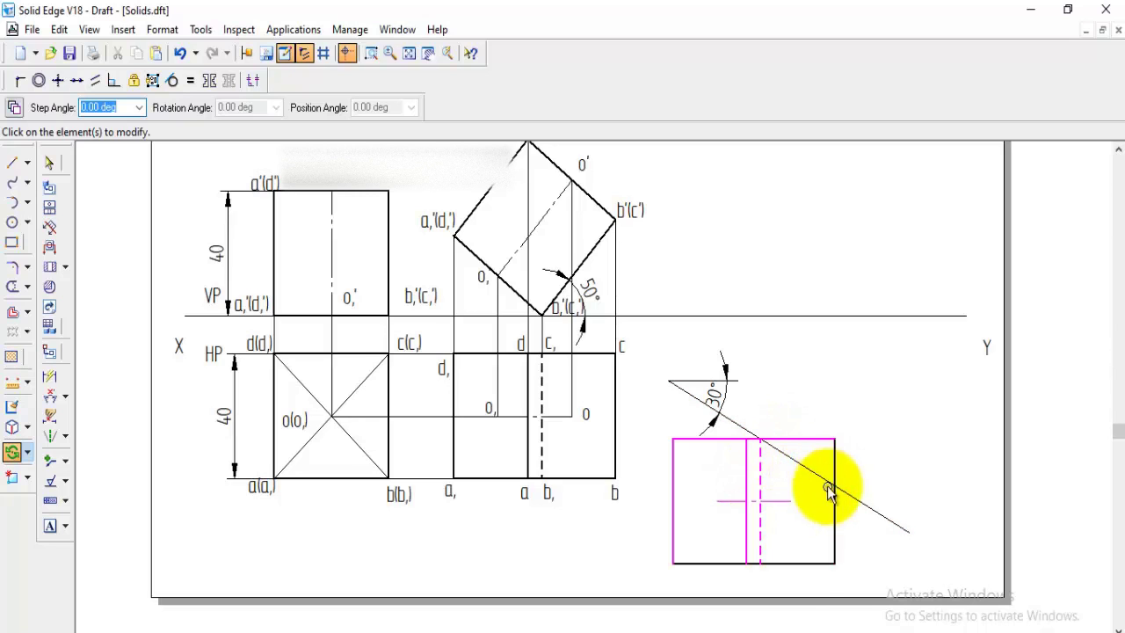
click(714, 563)
right_click(714, 563)
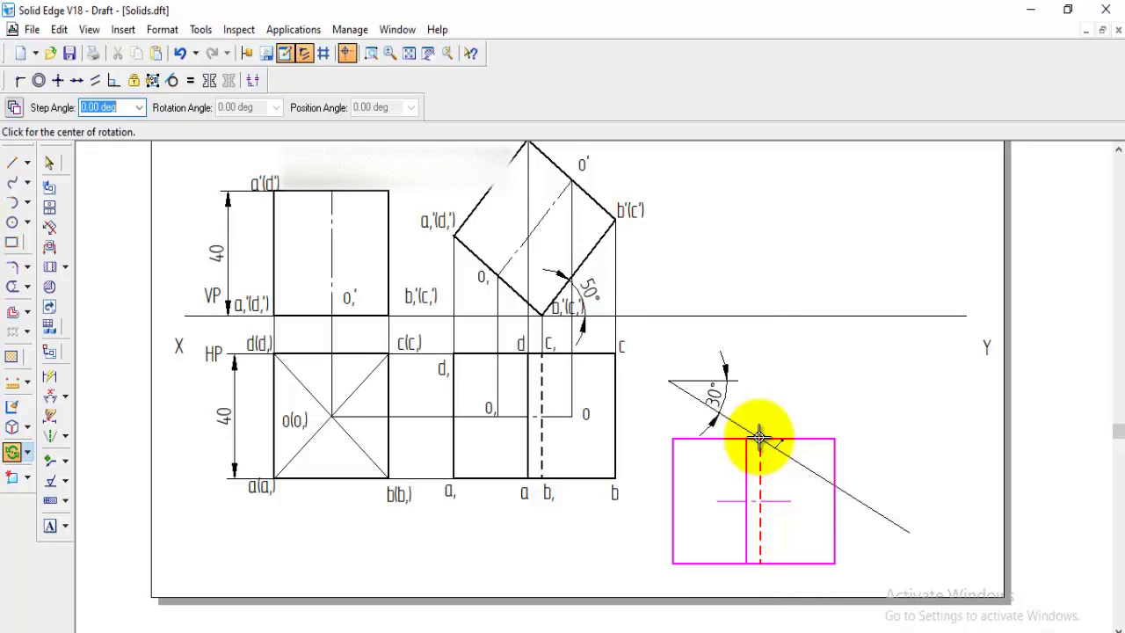
click(760, 437)
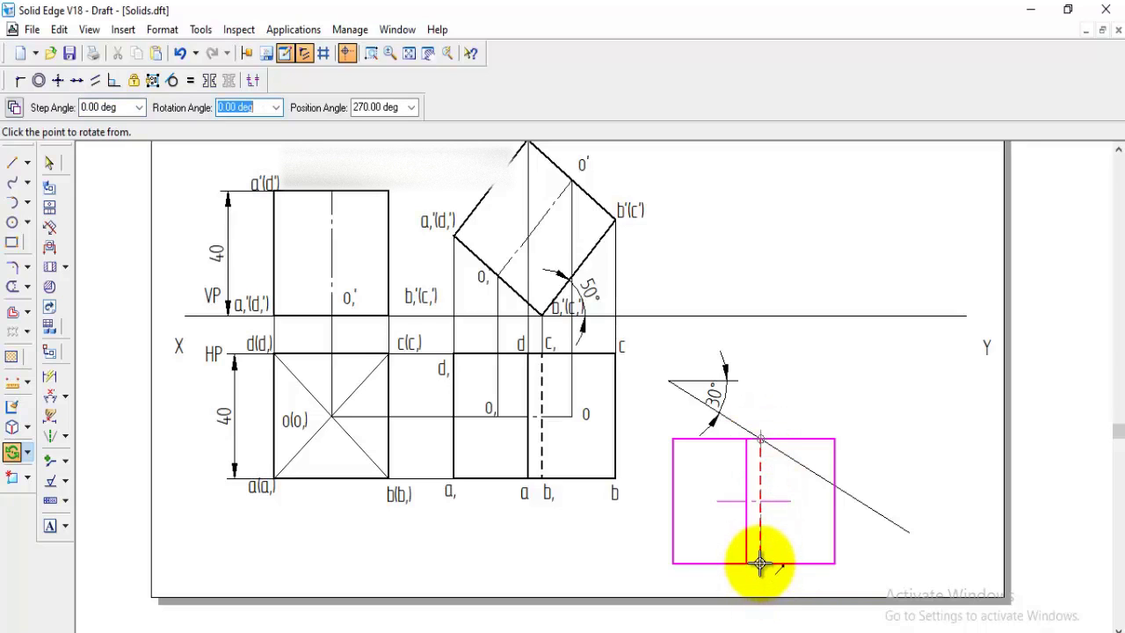
click(875, 514)
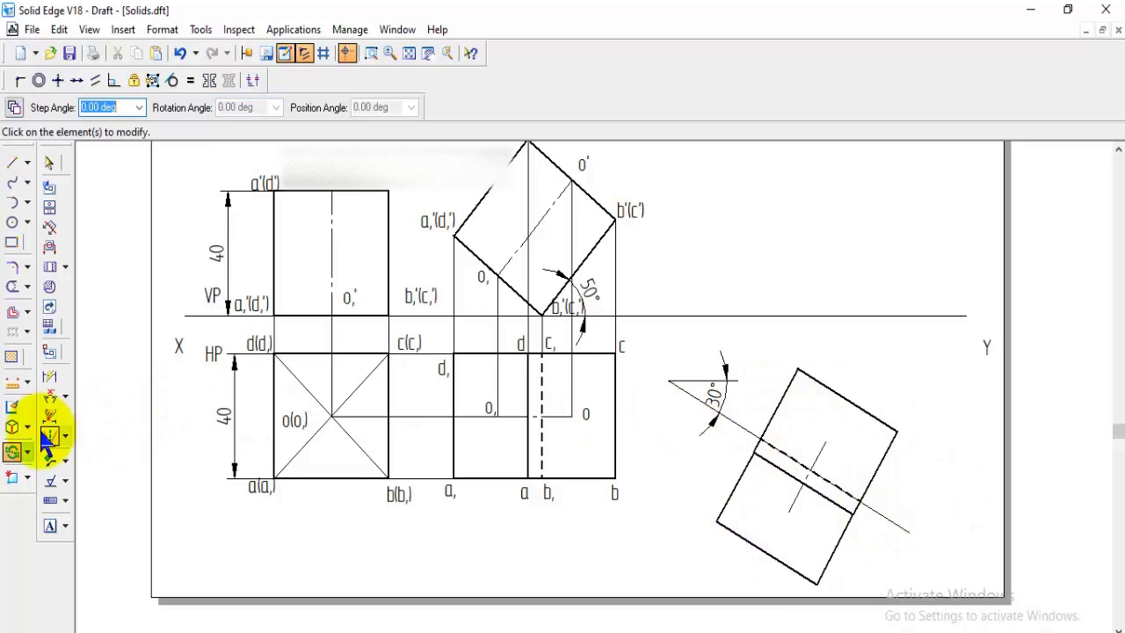
Copy the labels c, and b, from the second top view to the ends of the rotated view's hidden edge
click(30, 453)
click(61, 495)
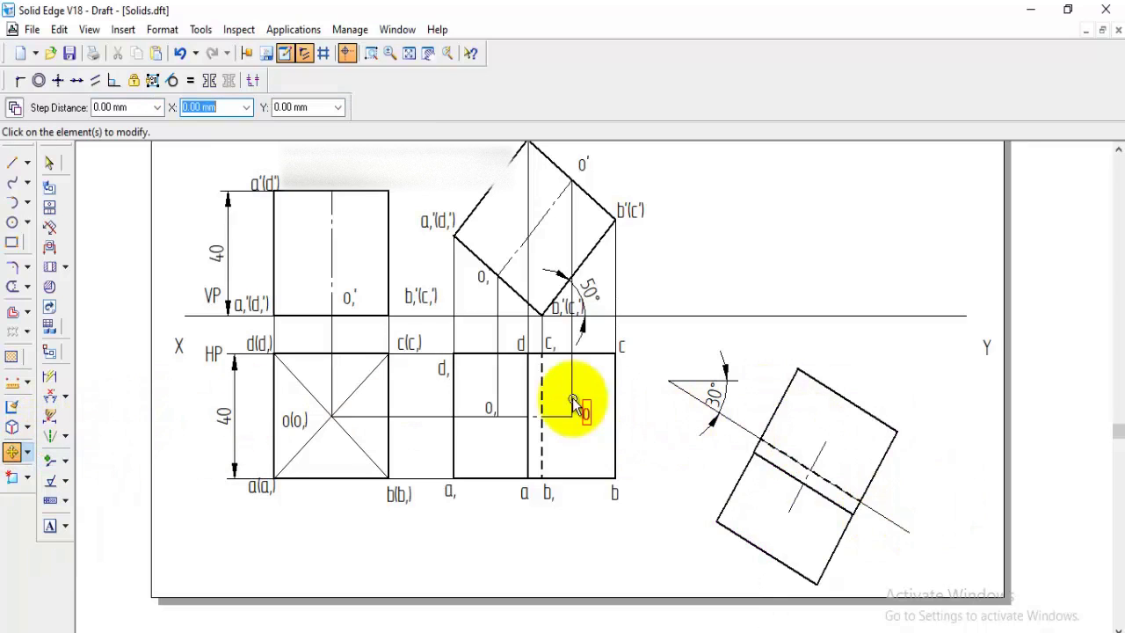
click(551, 341)
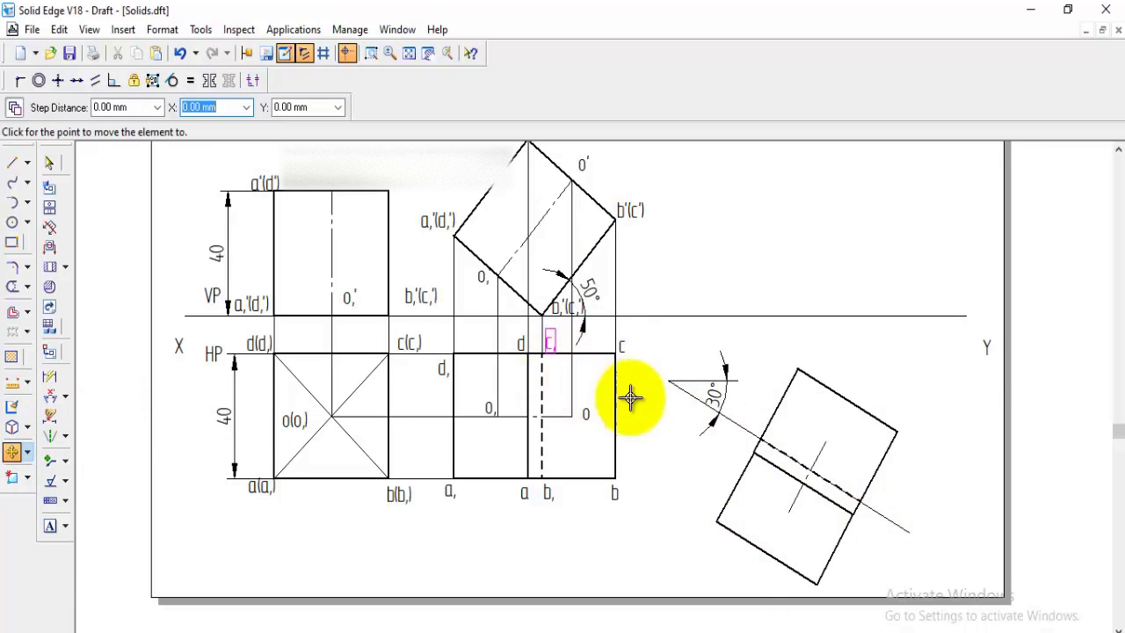
click(757, 454)
click(546, 493)
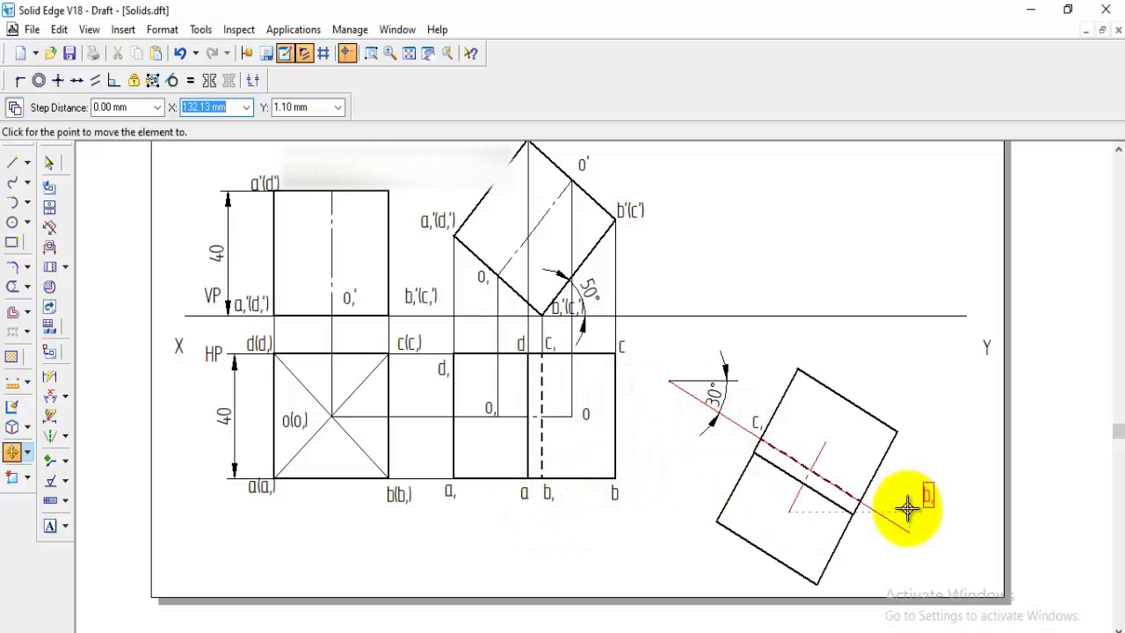
click(853, 508)
Copy the labels c and b from the second top view to the matching outer corners of the rotated top view
click(623, 344)
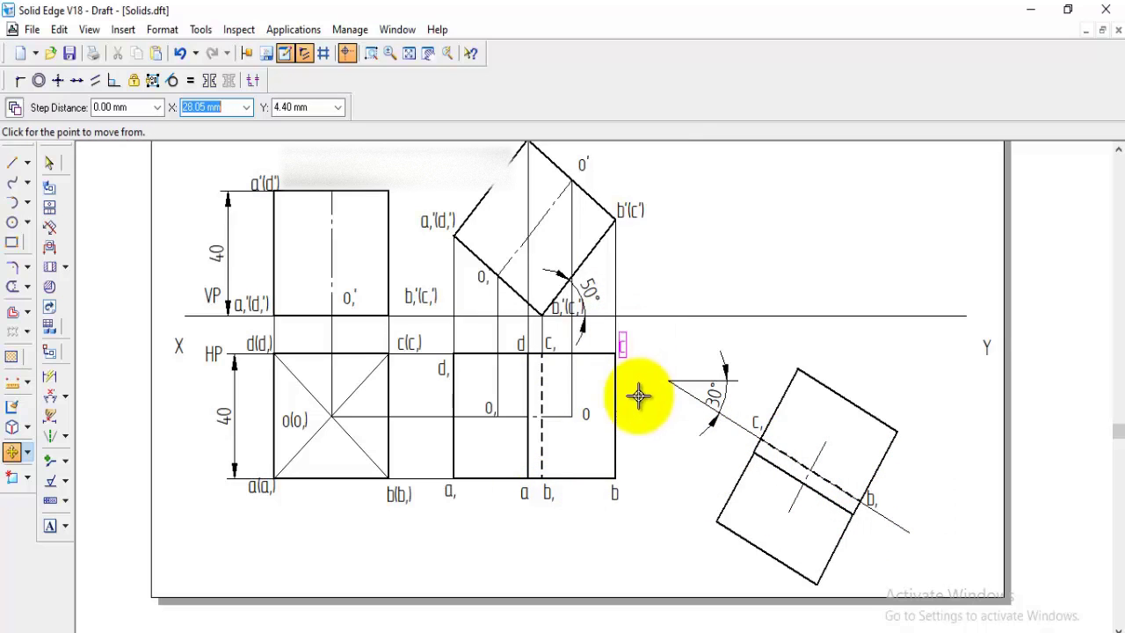
click(638, 395)
click(815, 402)
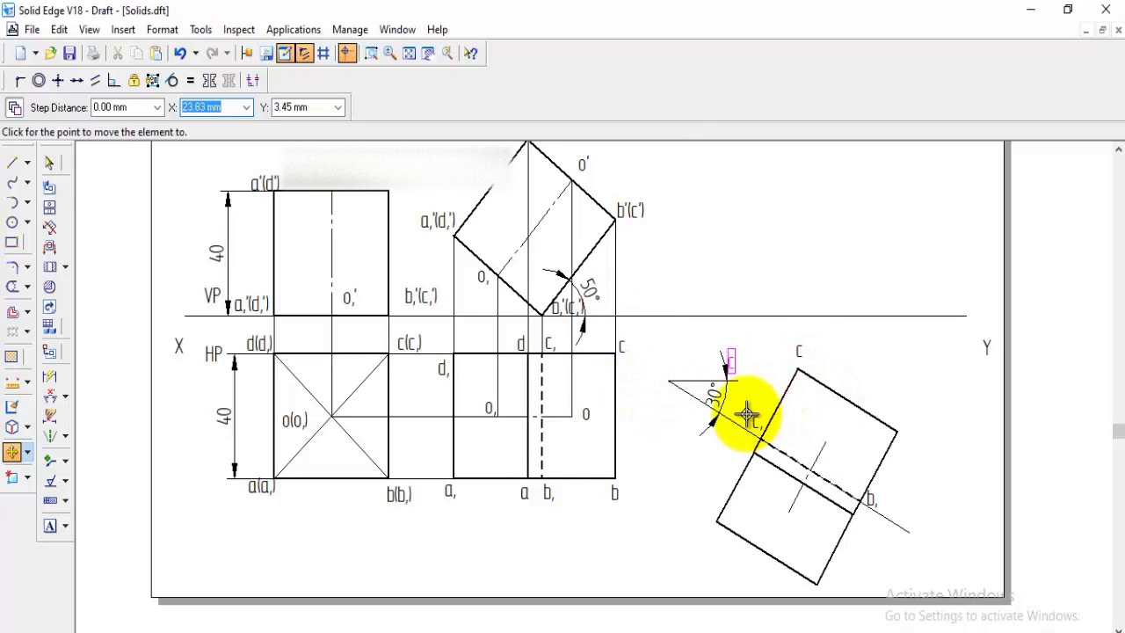
click(615, 493)
click(603, 531)
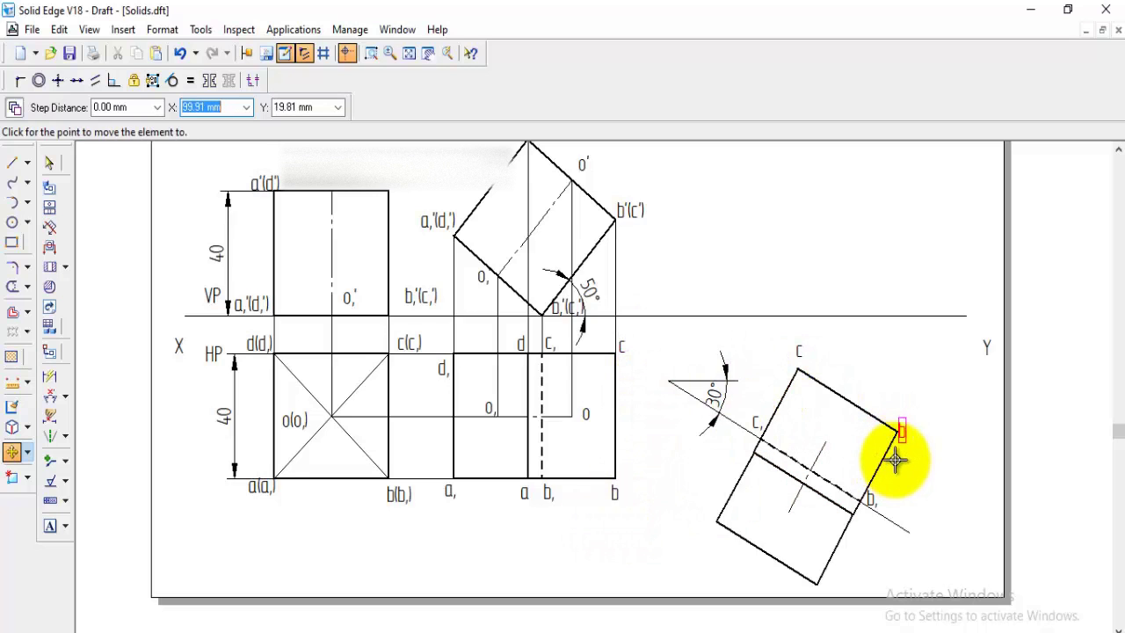
click(895, 459)
Copy the labels d, a, "d," and "a," from the second top view to their matching corners on the rotated top view
click(520, 343)
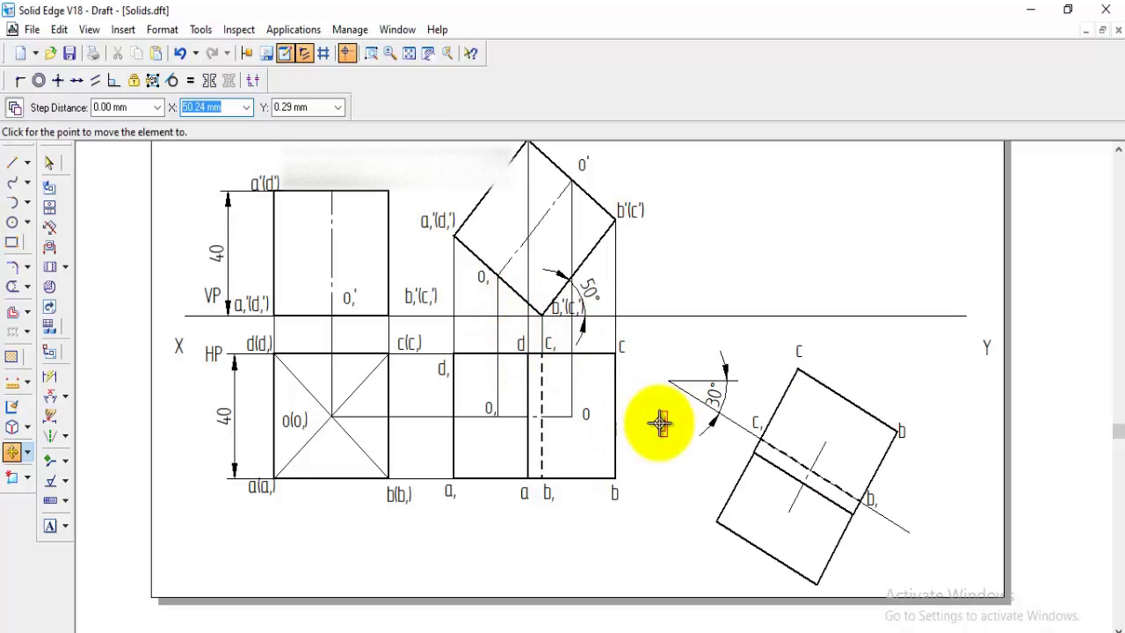
click(550, 492)
click(504, 455)
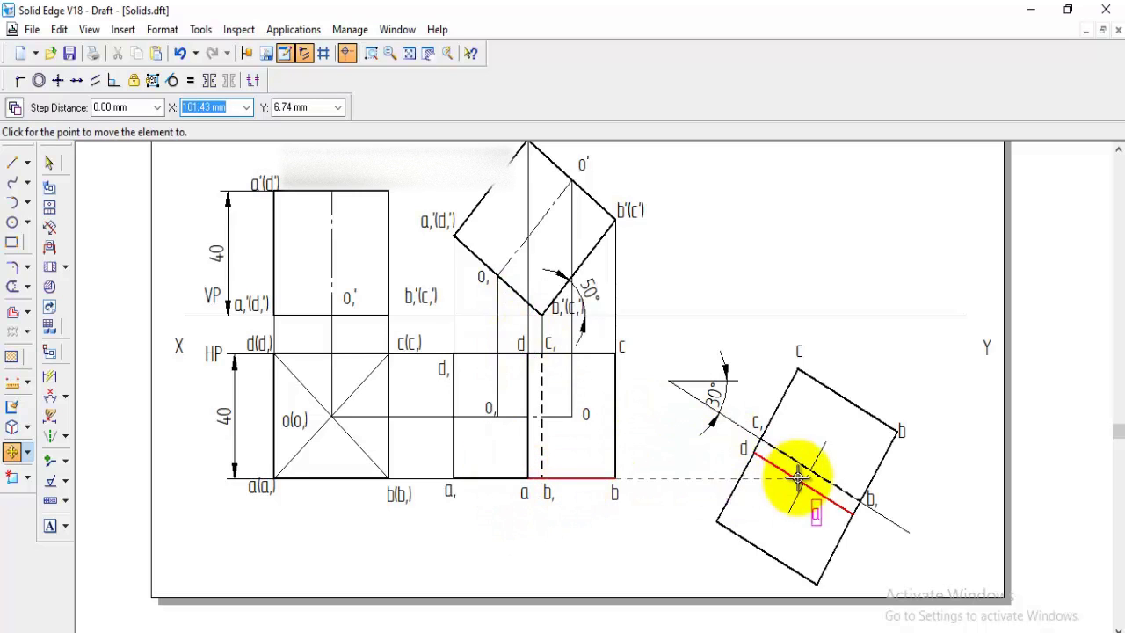
click(851, 496)
click(444, 371)
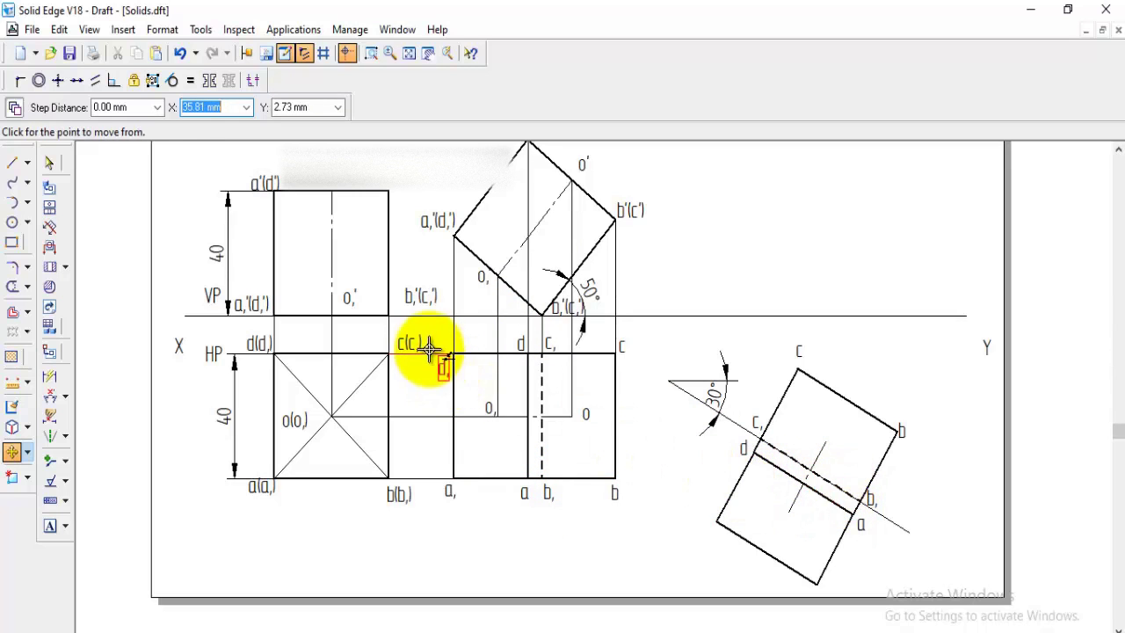
click(694, 507)
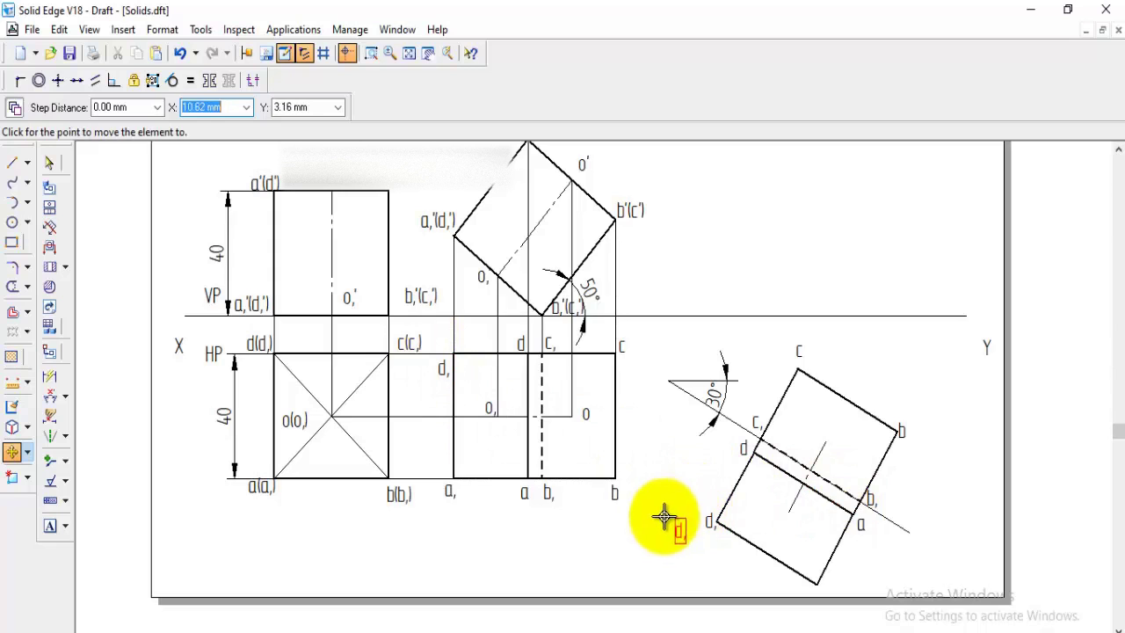
click(451, 493)
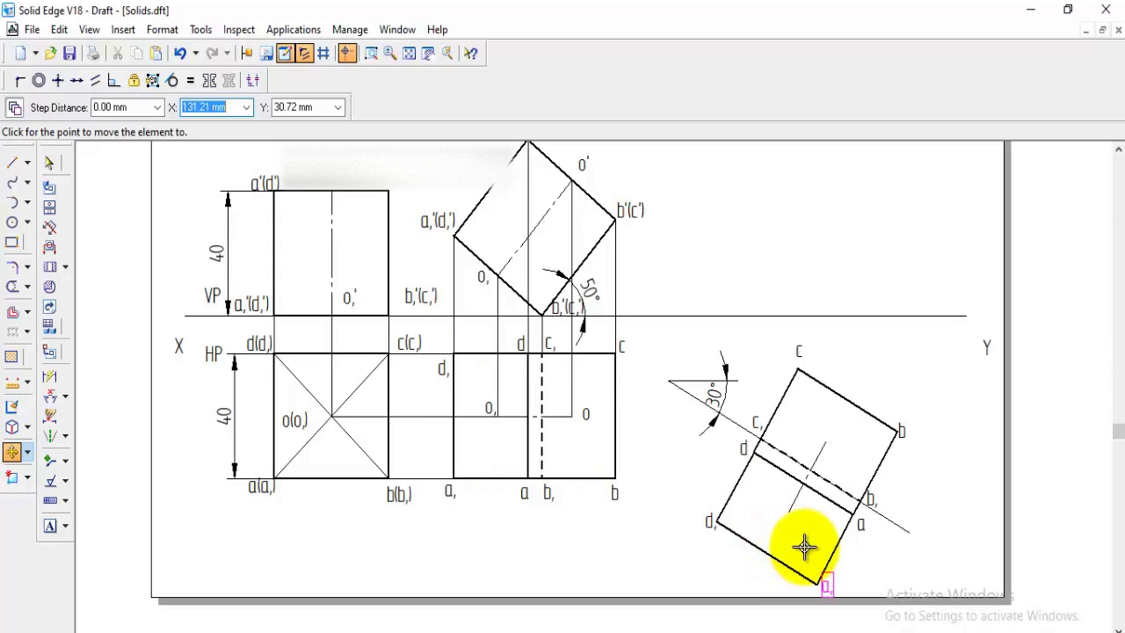
click(766, 540)
Copy the axis labels "o," and "o" from the second top view to the axis ends of the rotated top view
click(489, 405)
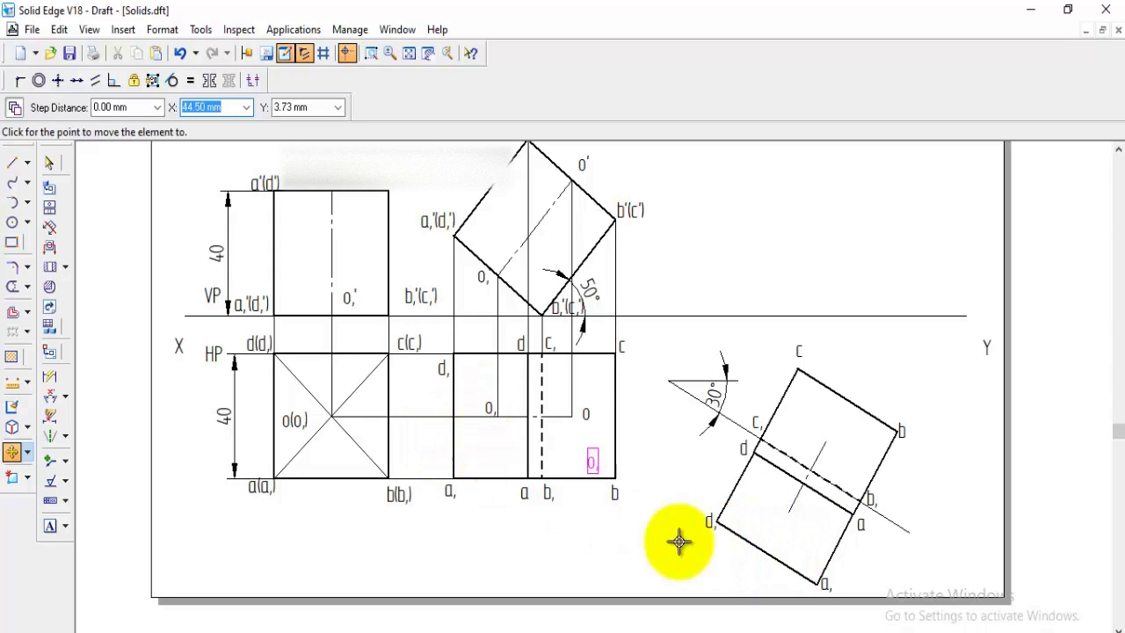
click(782, 555)
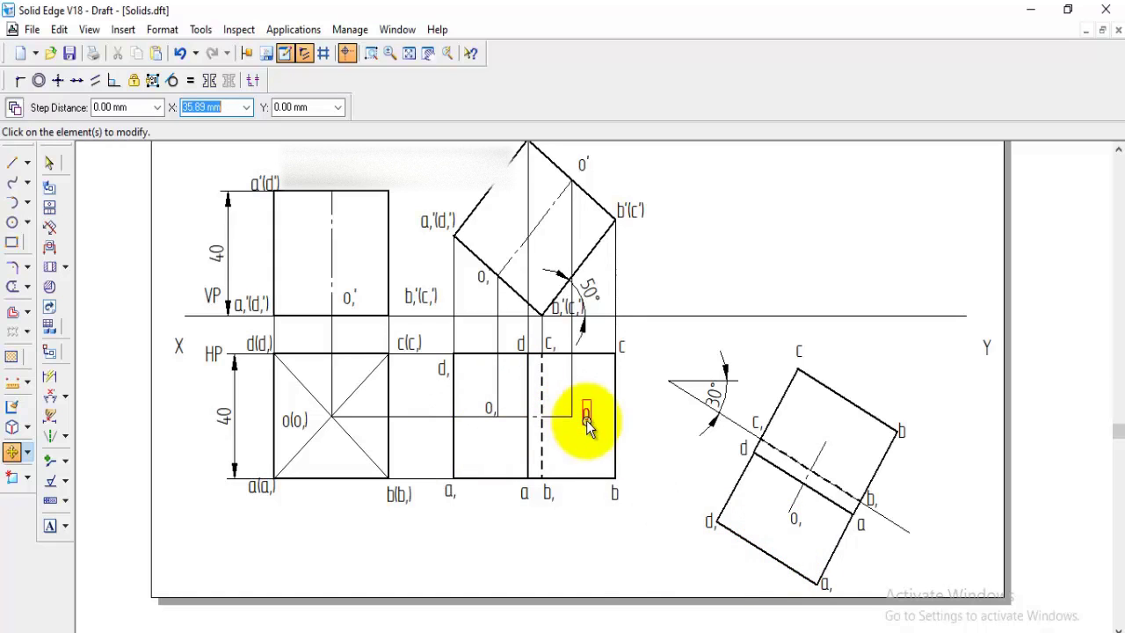
click(585, 417)
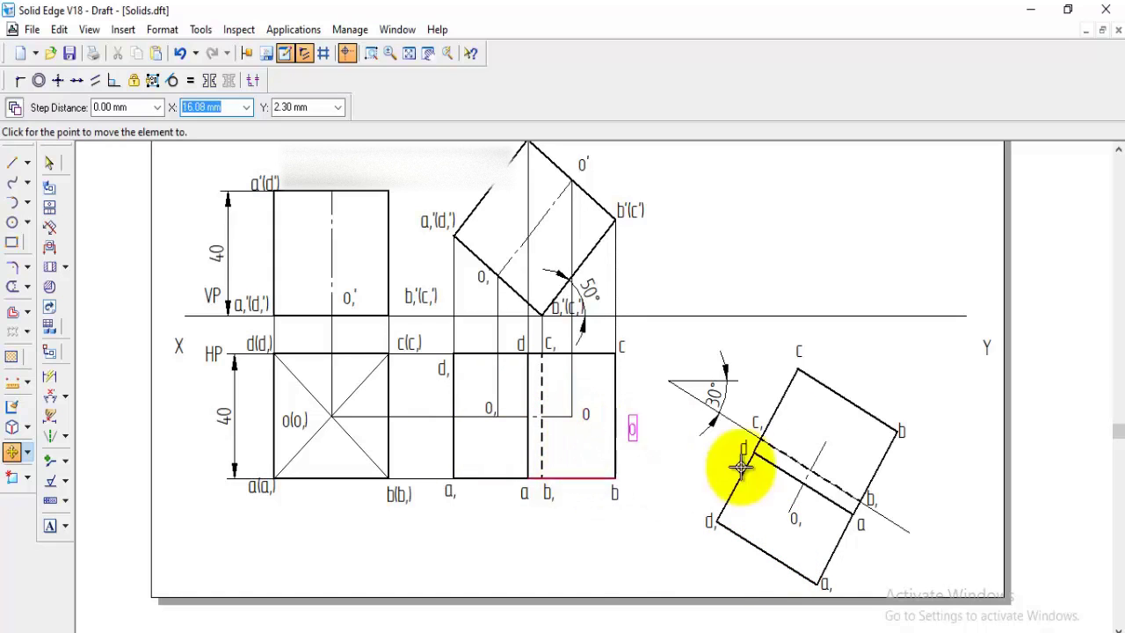
click(851, 394)
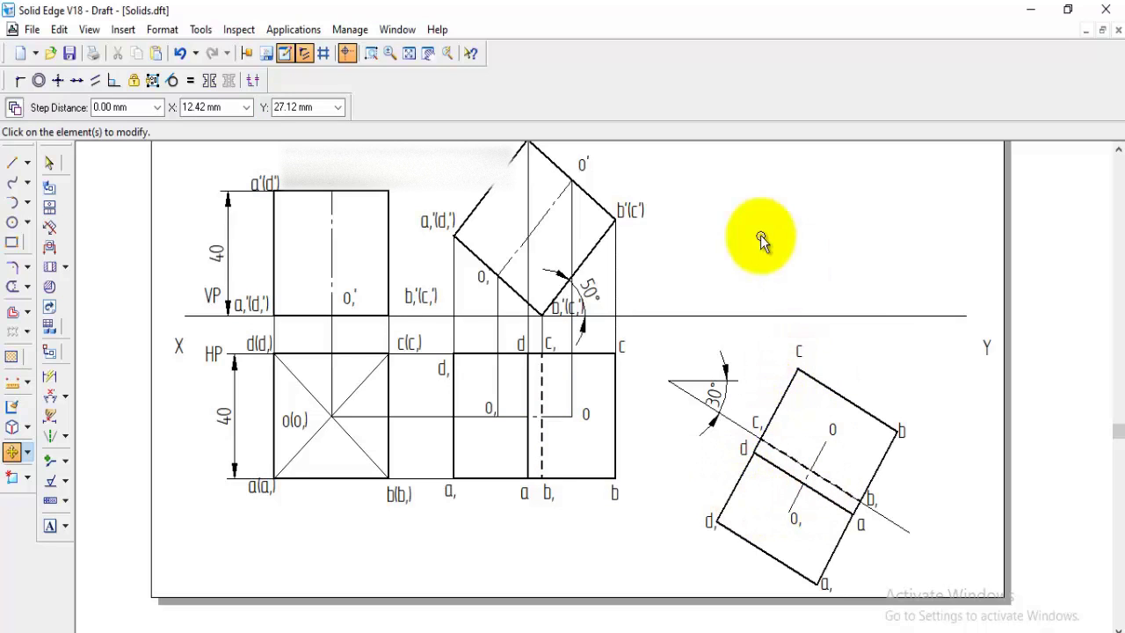
Draw a vertical projector from corner a, of the rotated top view and a horizontal one joining it to a,'(d,') in the second front view
click(11, 163)
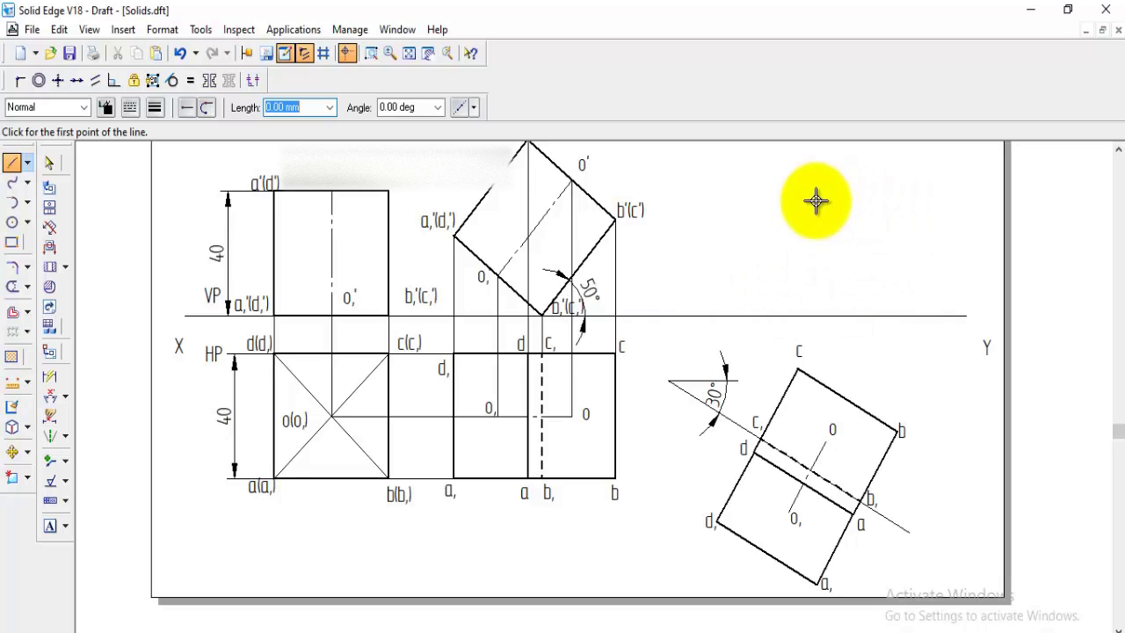
scroll(859, 246, up, 2)
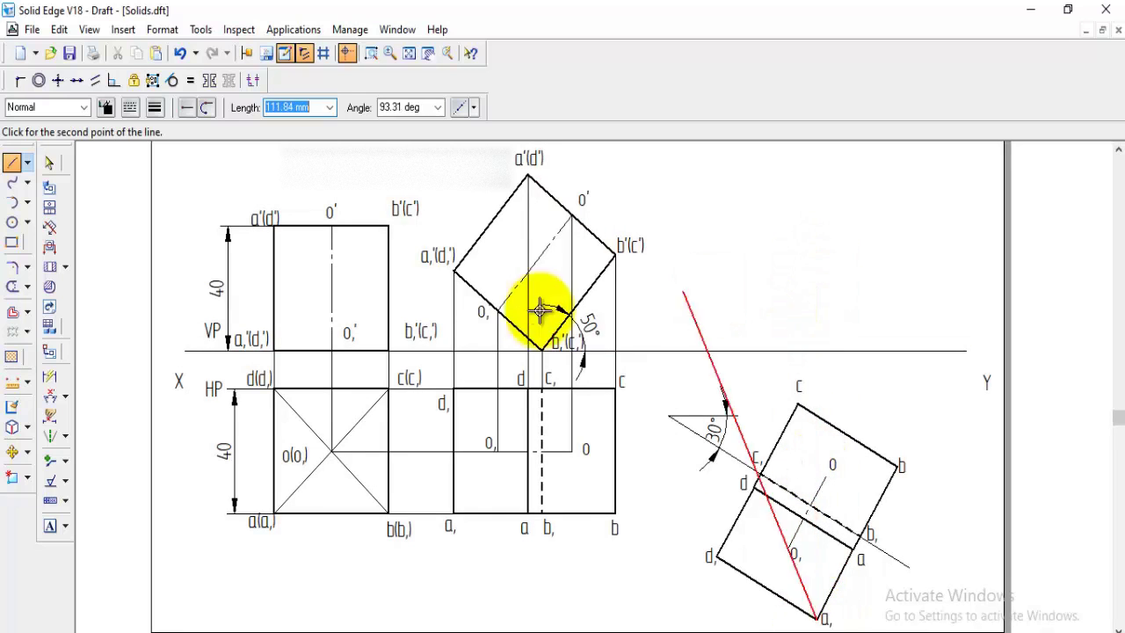
click(816, 270)
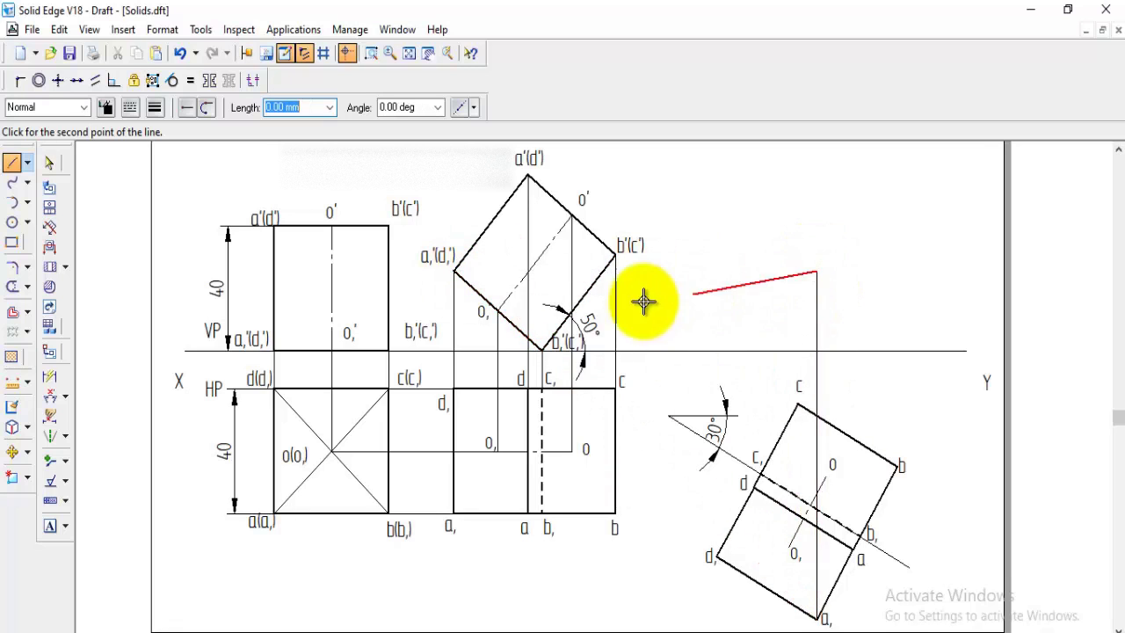
click(605, 270)
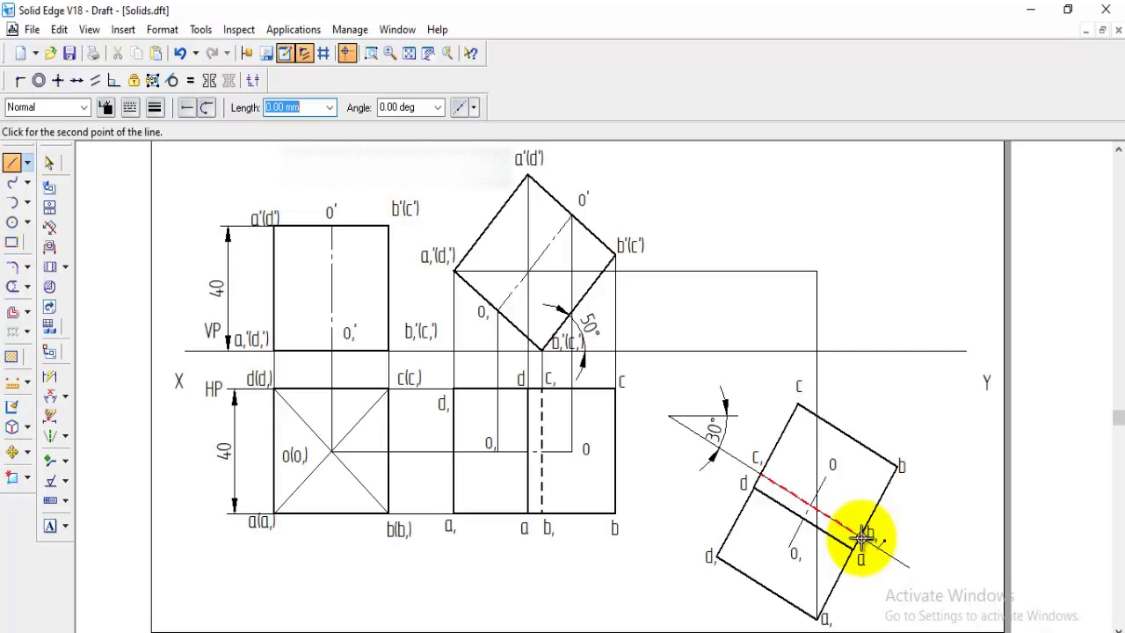
Draw vertical projectors from corners b, and c, of the rotated top view up to the XY line
click(860, 352)
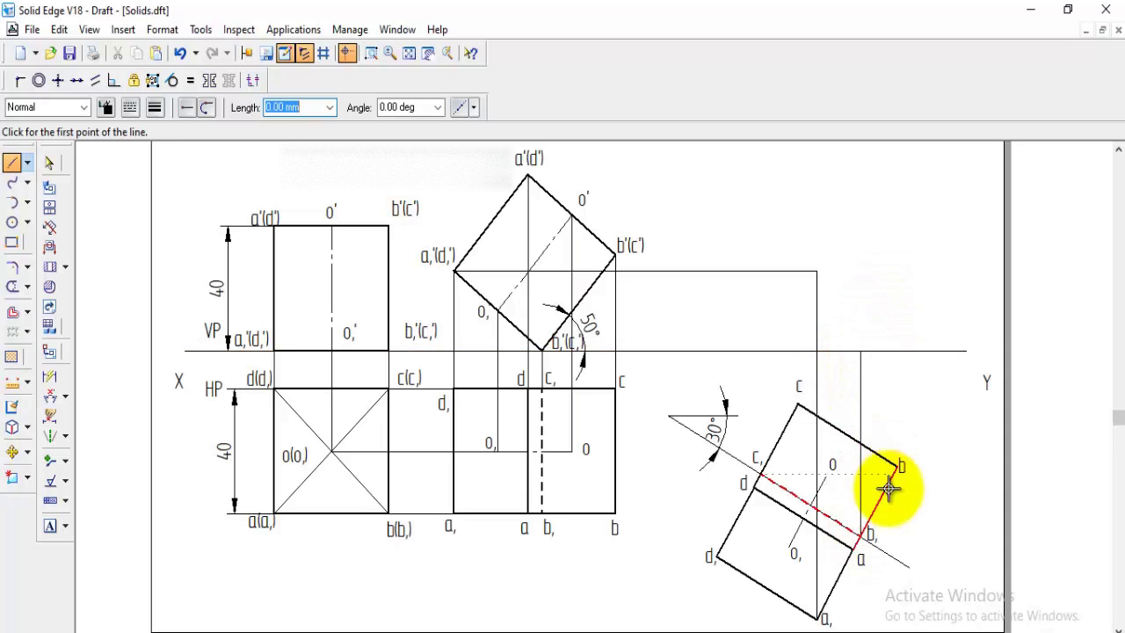
click(759, 472)
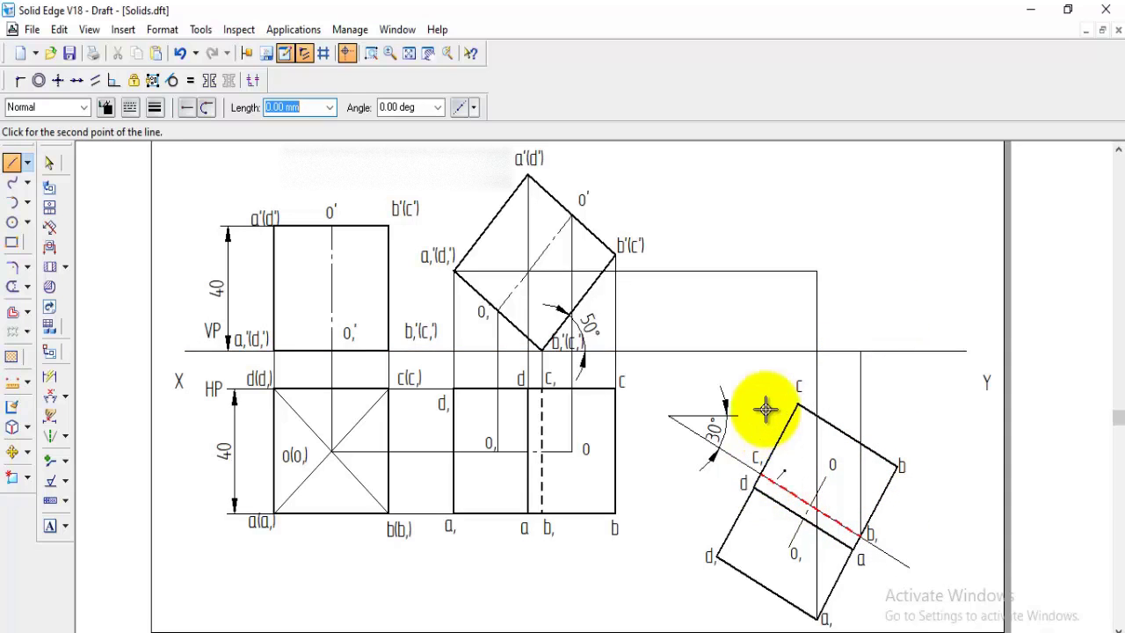
click(760, 351)
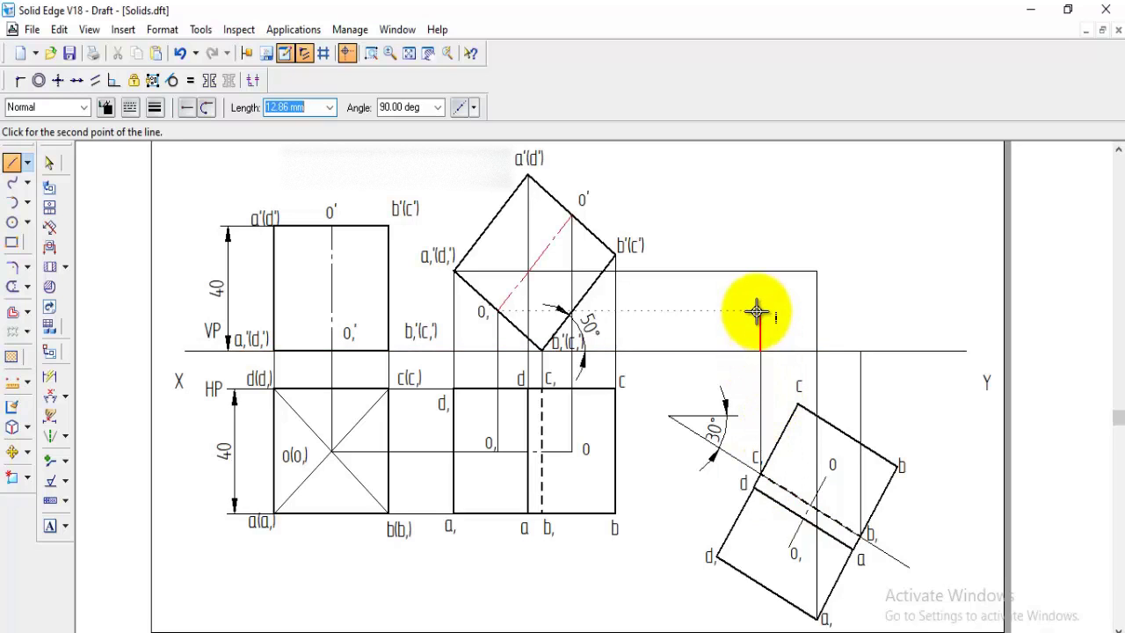
Draw a vertical projector from corner d, of the rotated top view up to the horizontal projector from a,'(d,')
click(719, 555)
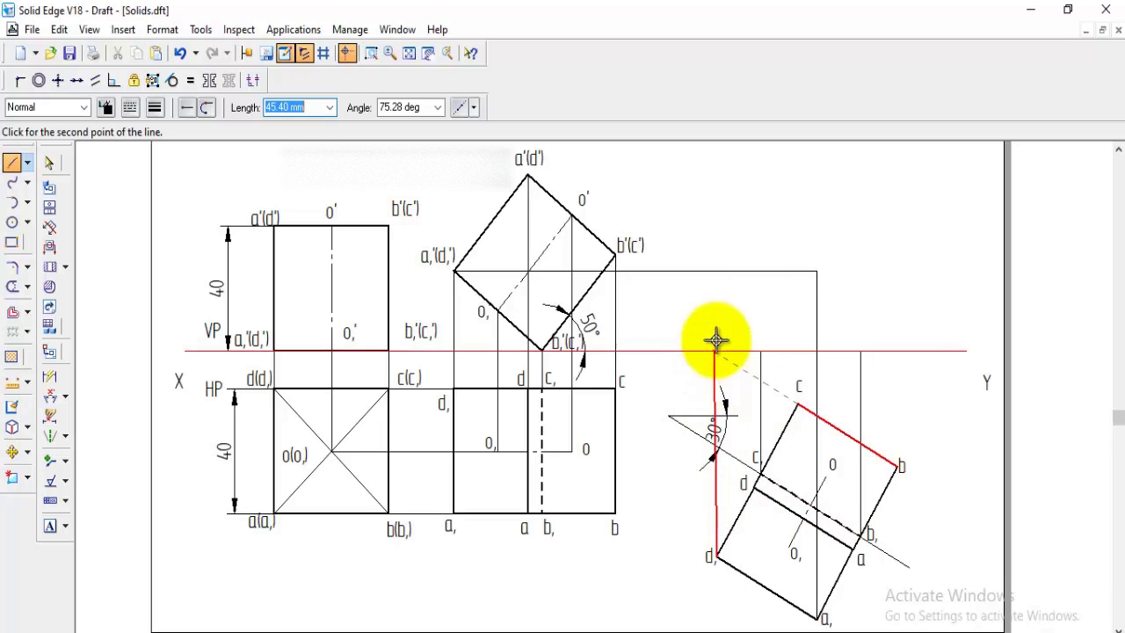
click(716, 272)
key(Escape)
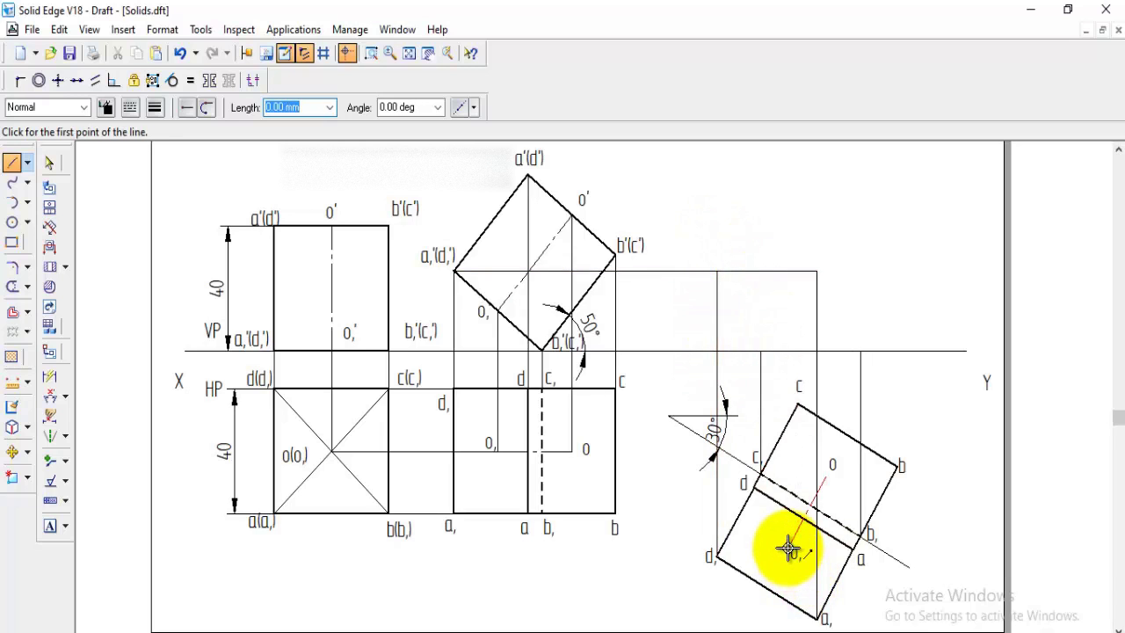
Draw a vertical projector from axis end o, of the rotated top view and a horizontal one joining it to the lower axis end in the second front view
click(788, 498)
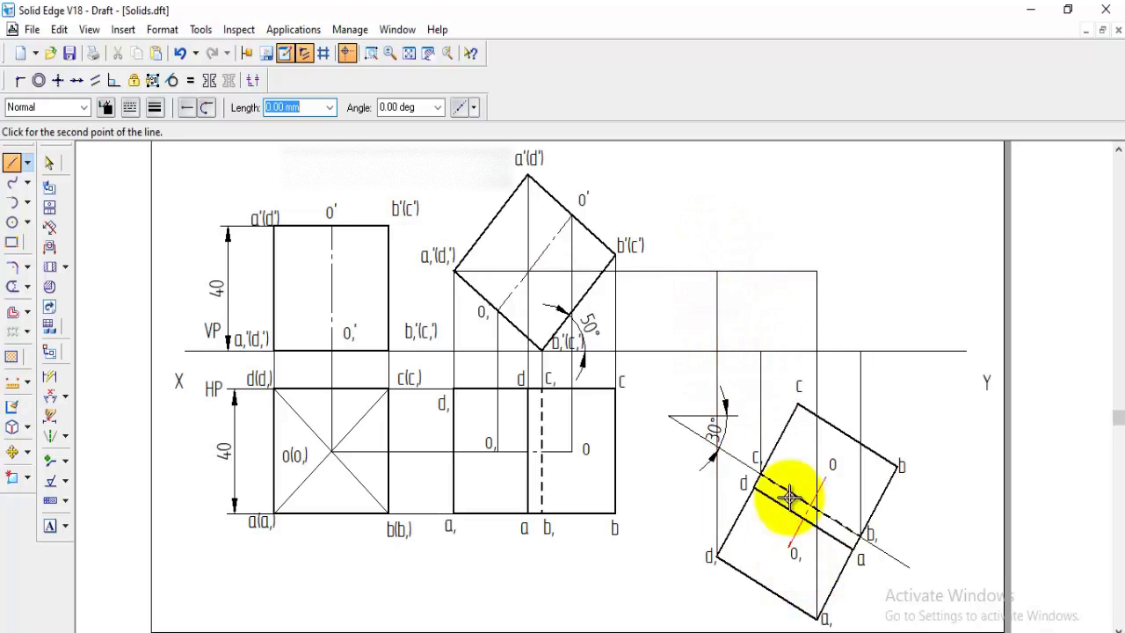
click(787, 308)
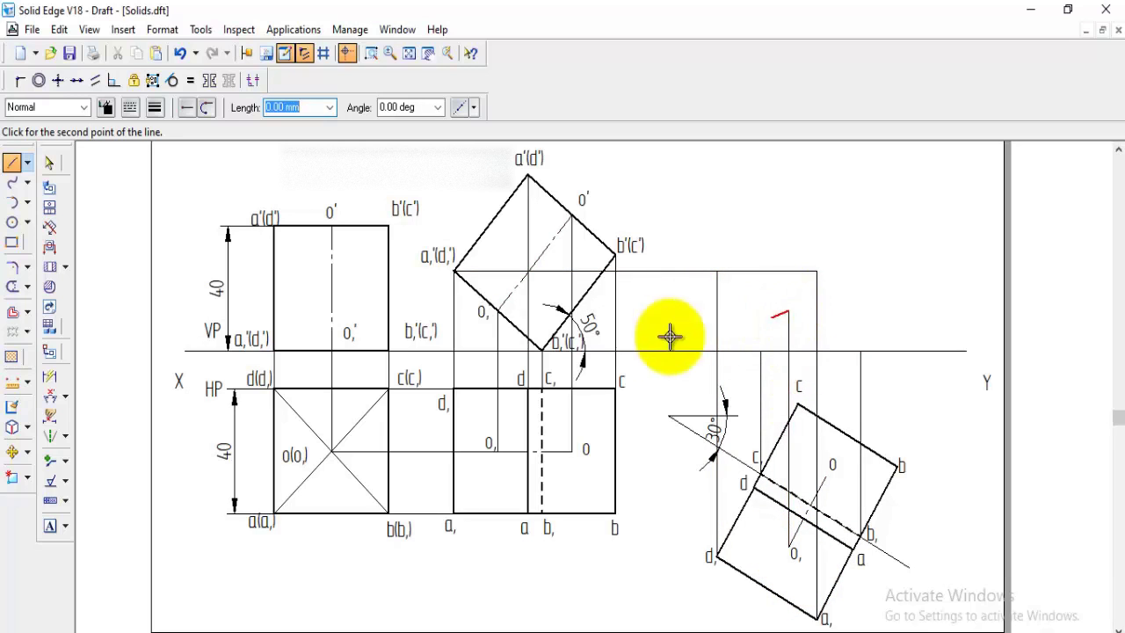
click(498, 310)
key(Escape)
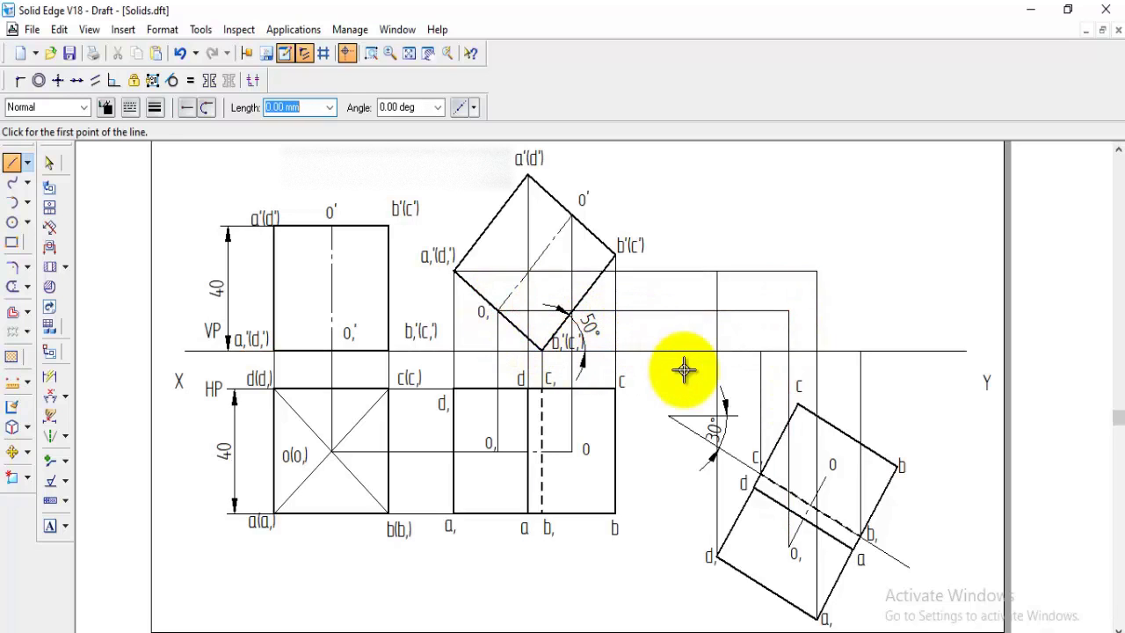
Label the projected base points of the final front view a,', b,', c,', d,' and o,' in 5 mm text
click(51, 526)
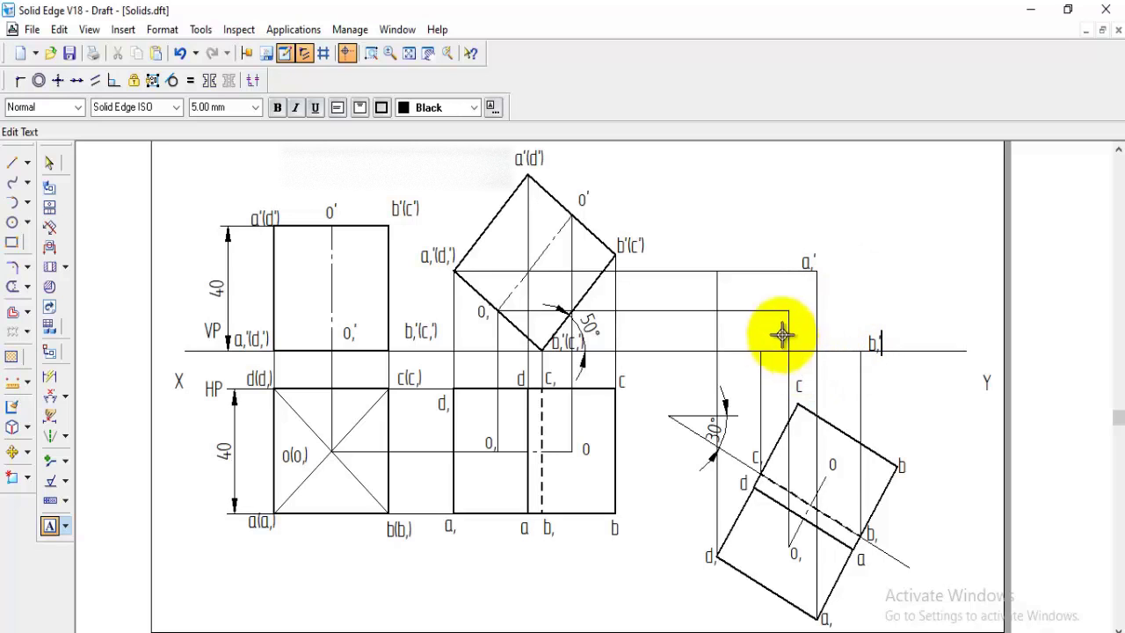
click(739, 332)
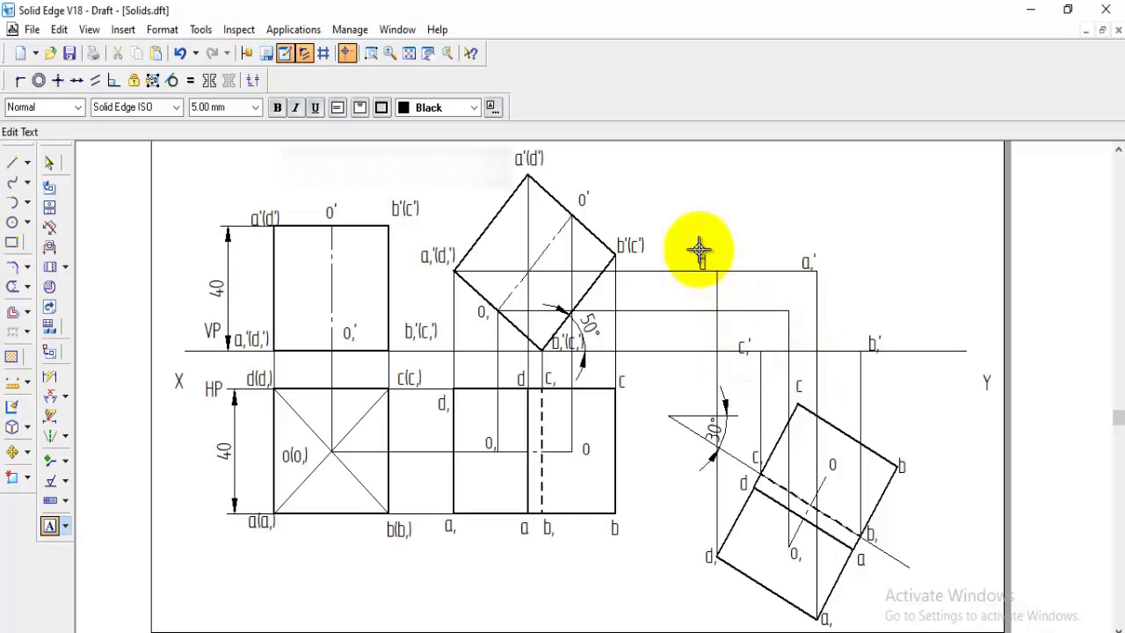
click(700, 250)
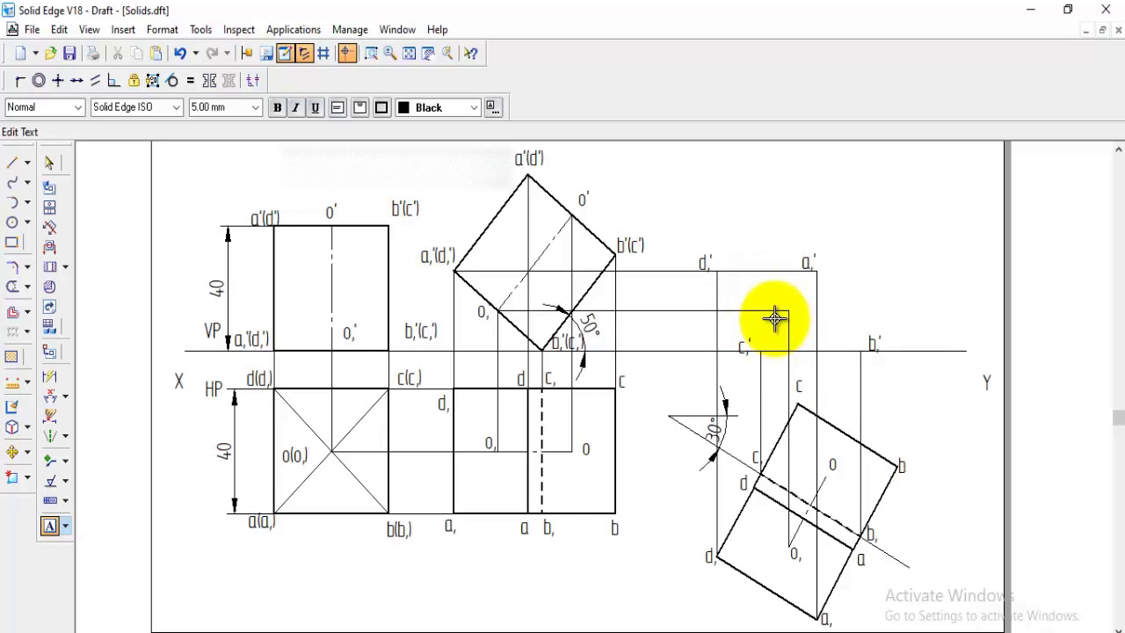
click(775, 317)
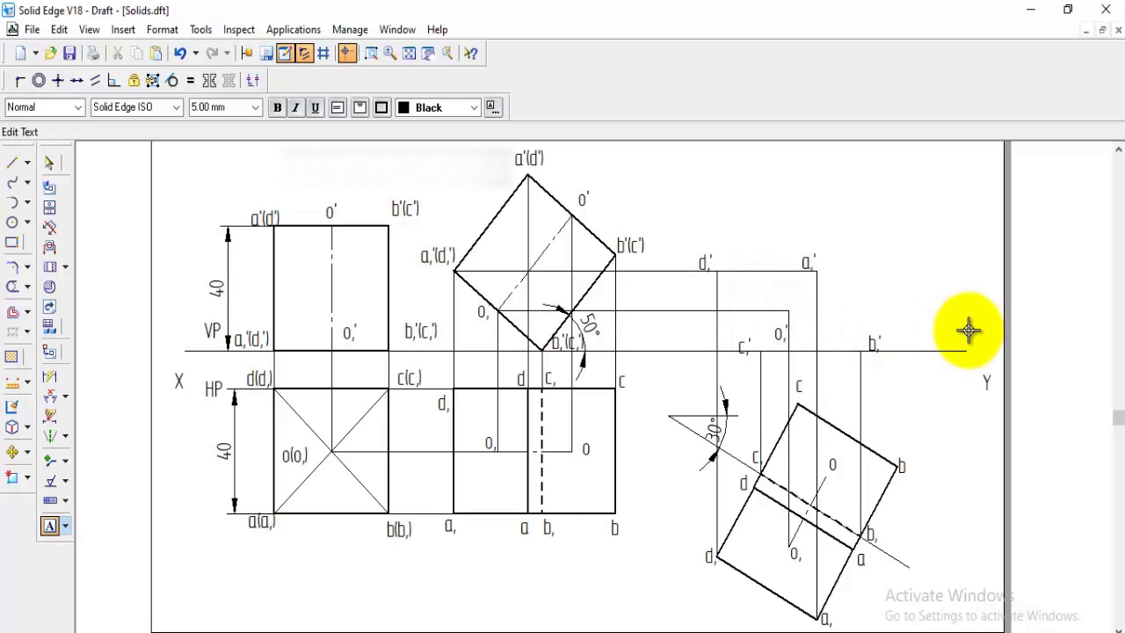
Draw a vertical projector from corner a of the rotated top view and a horizontal one joining it to a'(d') in the second front view
click(13, 162)
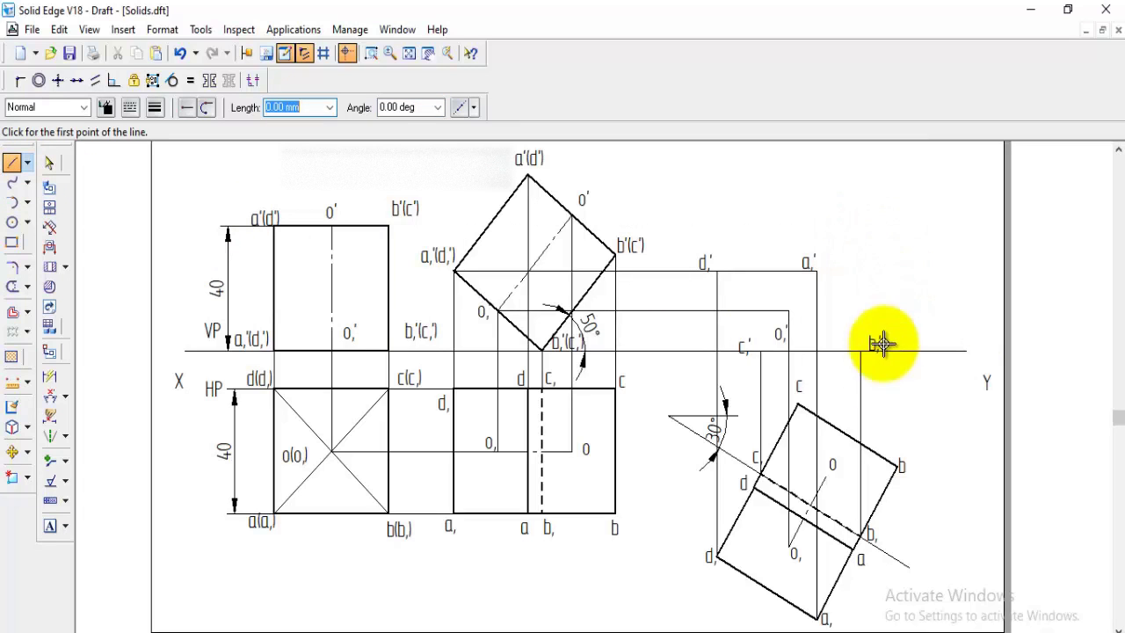
click(853, 550)
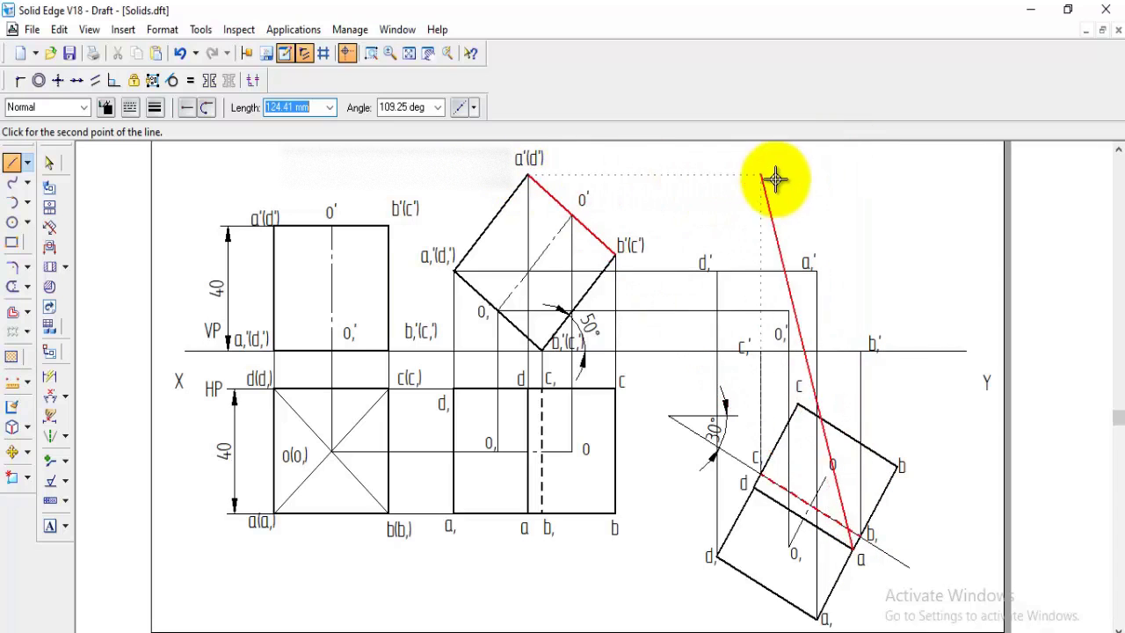
click(830, 175)
click(530, 176)
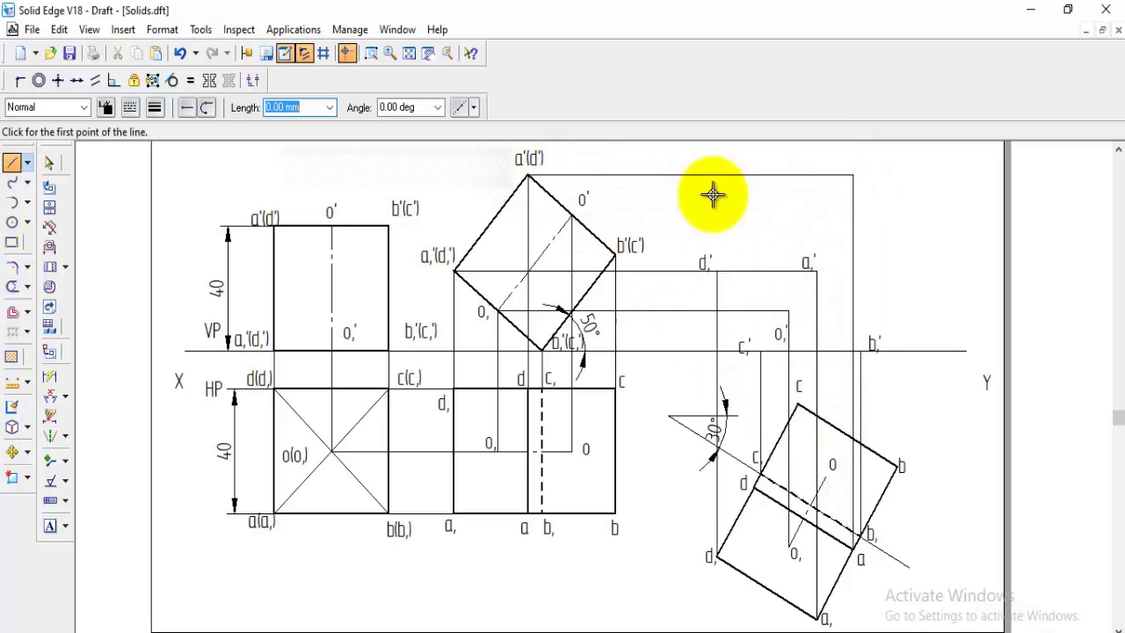
Draw vertical projectors from corners b and c of the rotated top view to a horizontal projector from b'(c') in the second front view
click(897, 466)
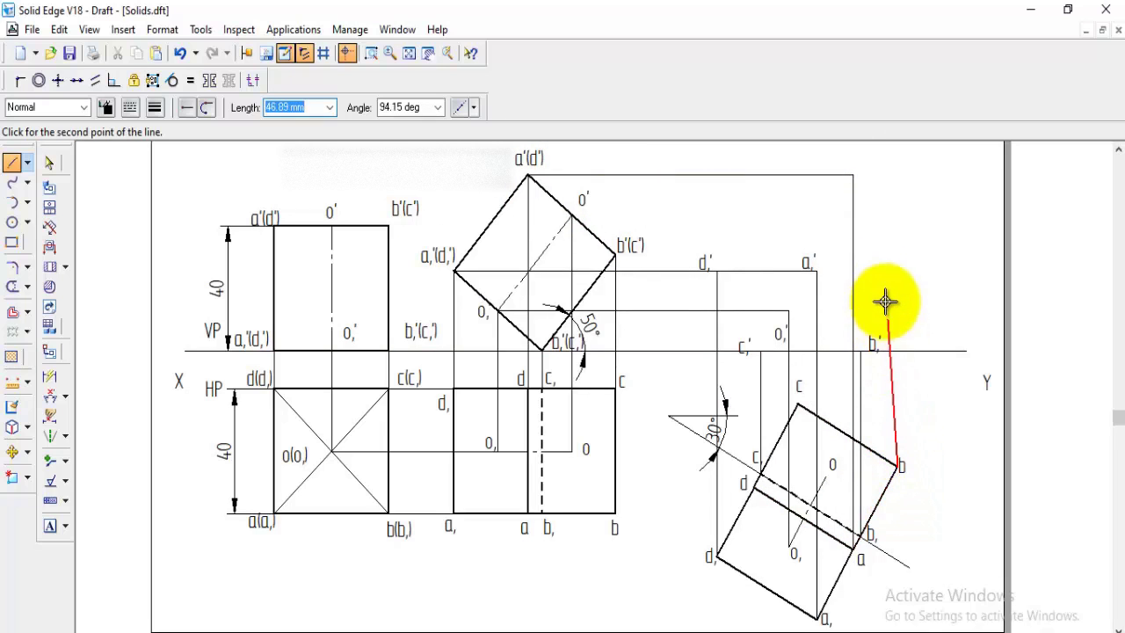
click(897, 255)
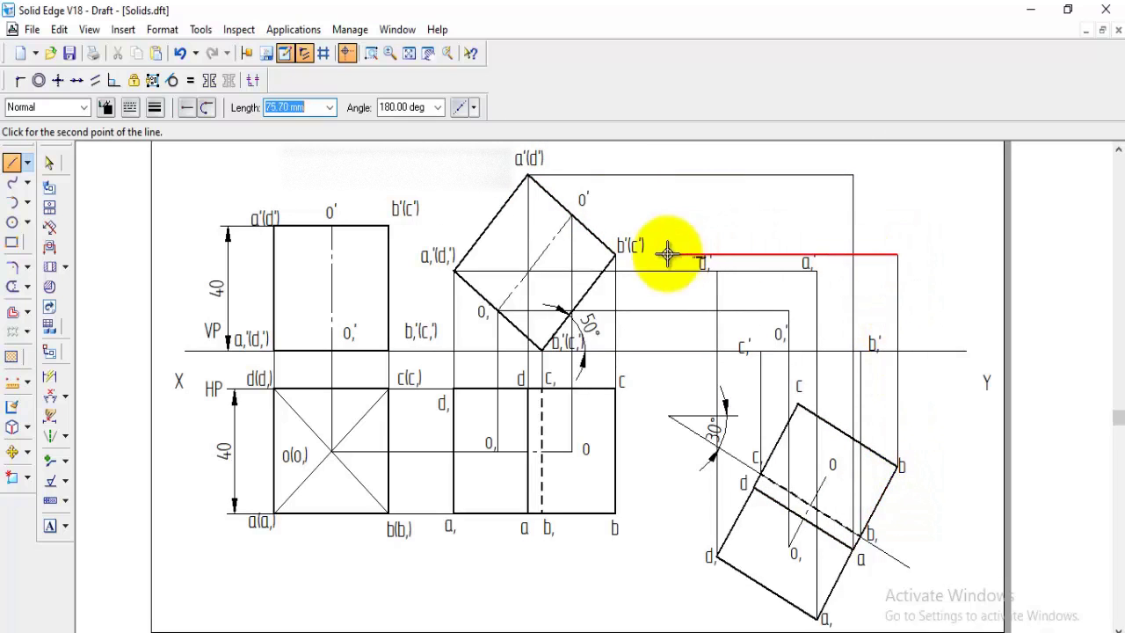
click(616, 255)
right_click(693, 225)
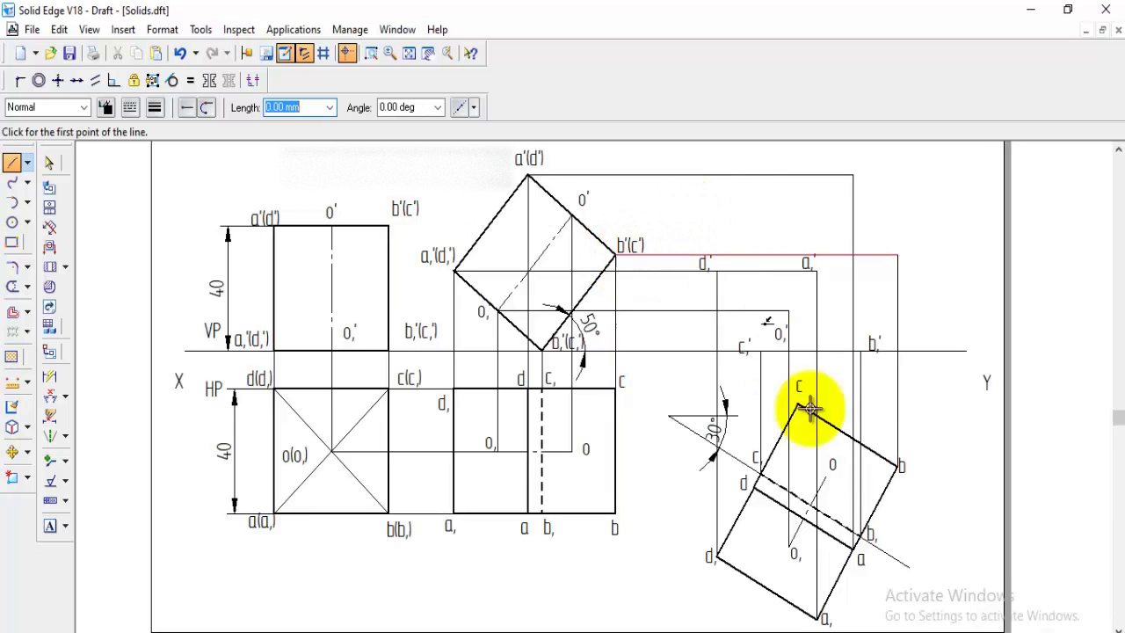
click(796, 407)
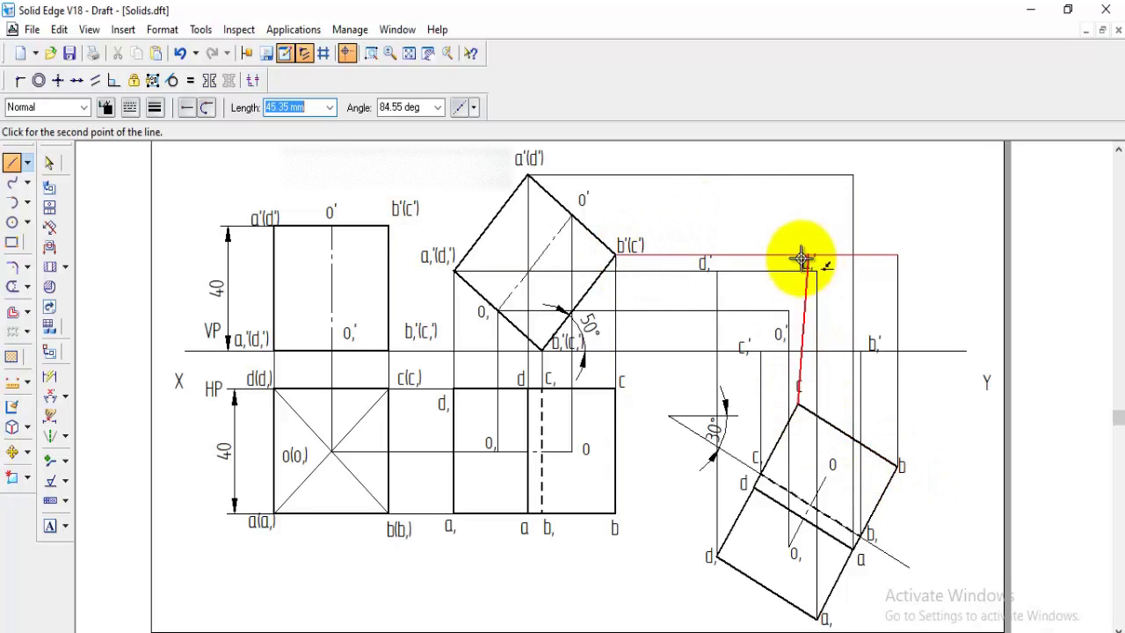
click(795, 255)
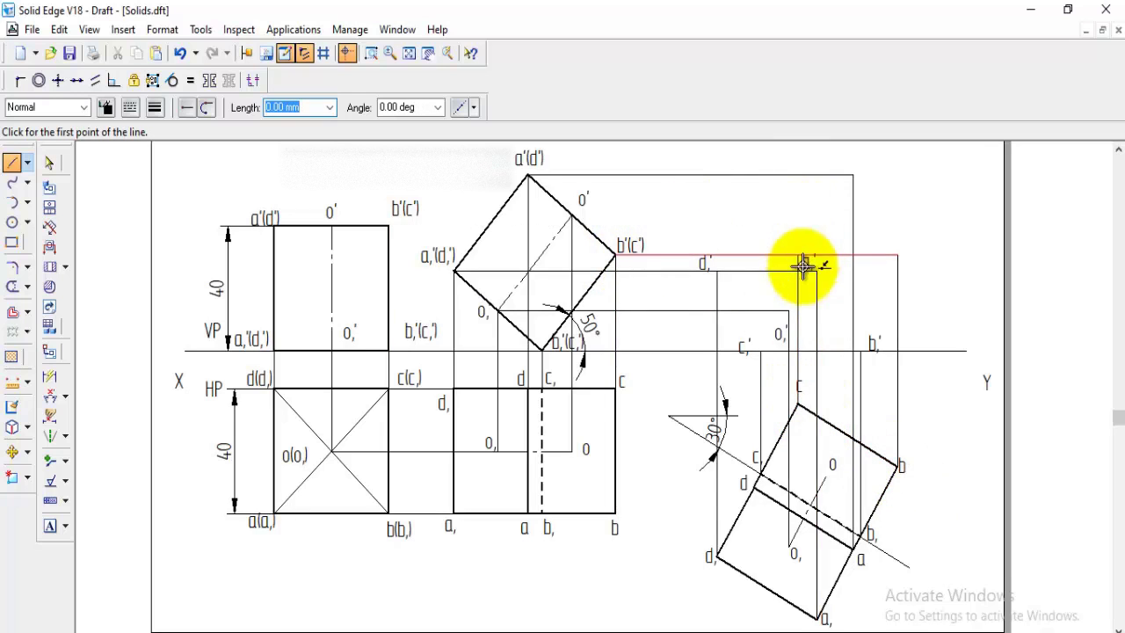
Project corner d vertically to the a'(d') horizontal, and link axis end o to o' with vertical and horizontal projectors
click(754, 484)
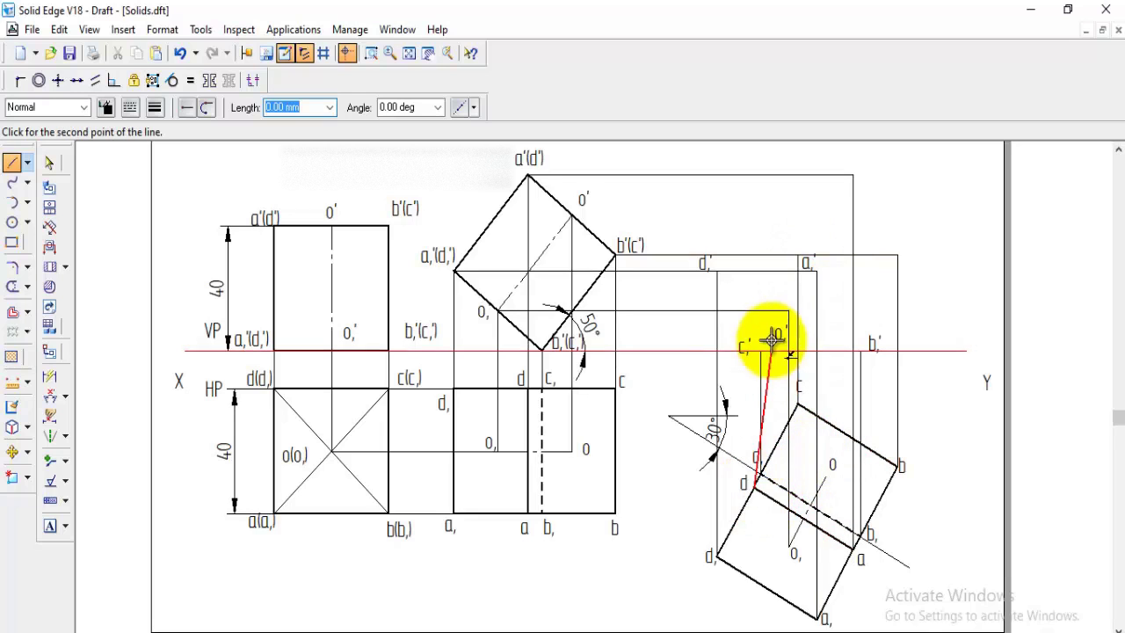
click(754, 174)
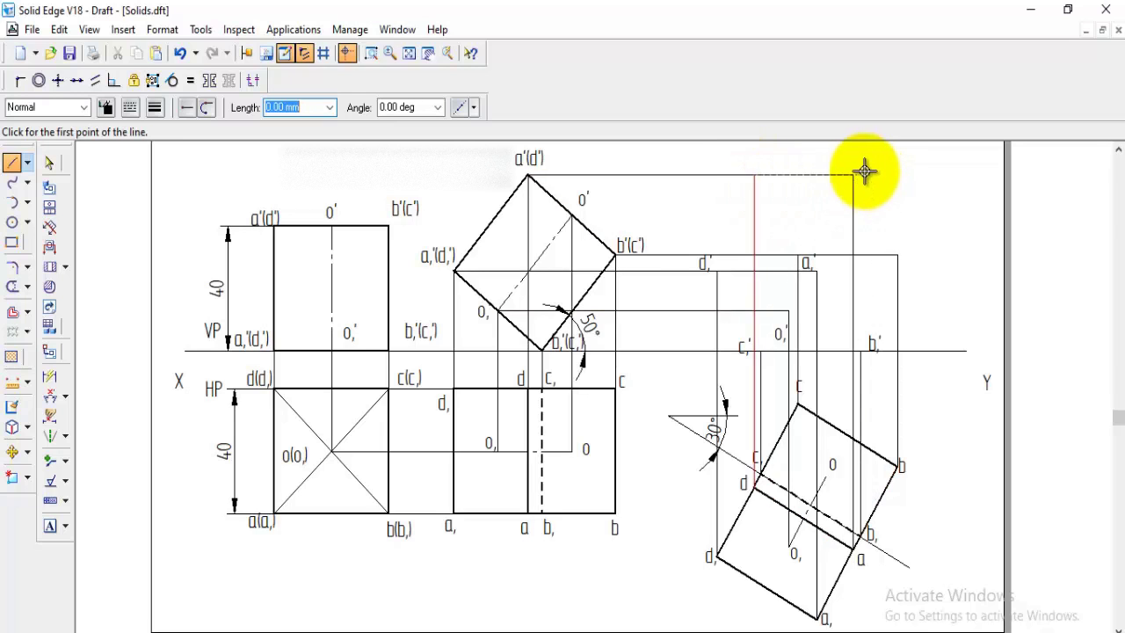
click(824, 473)
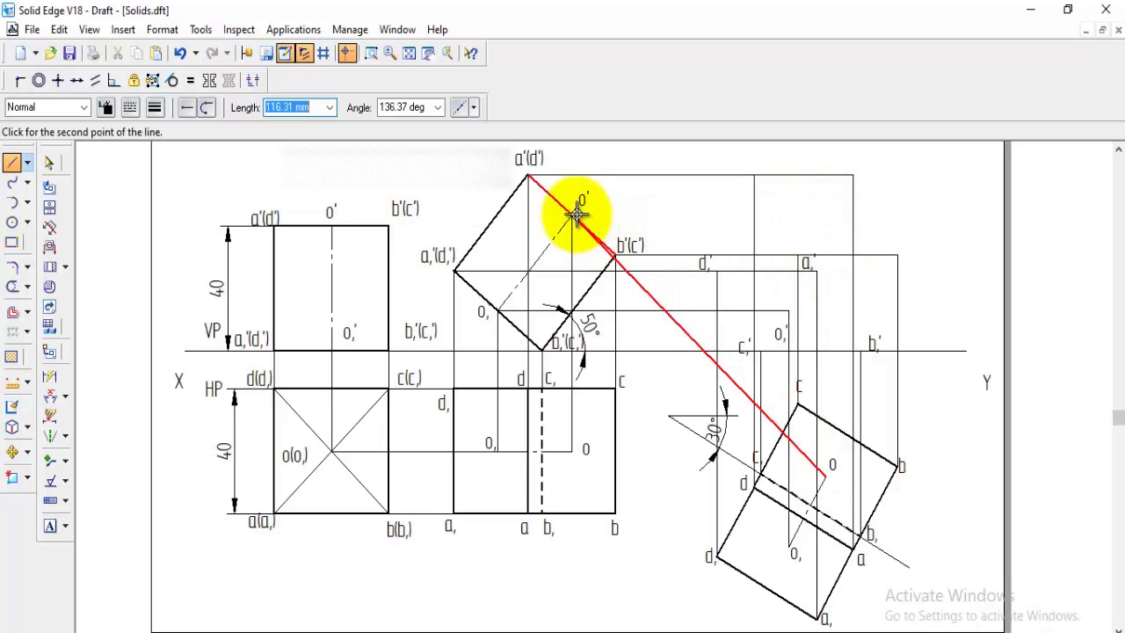
click(825, 215)
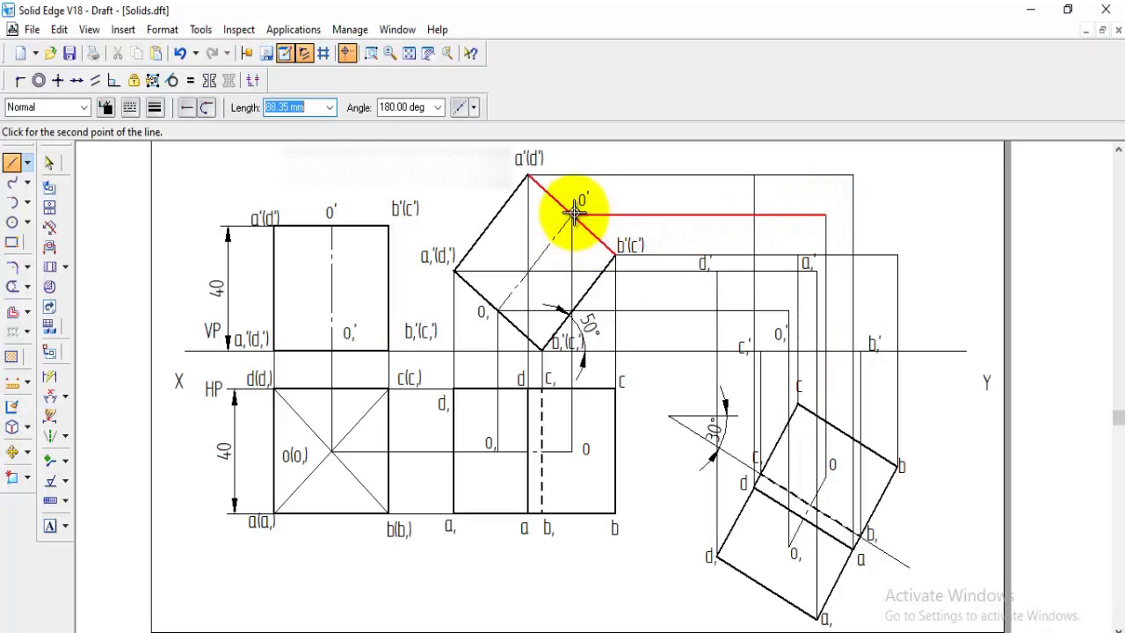
click(573, 215)
right_click(866, 236)
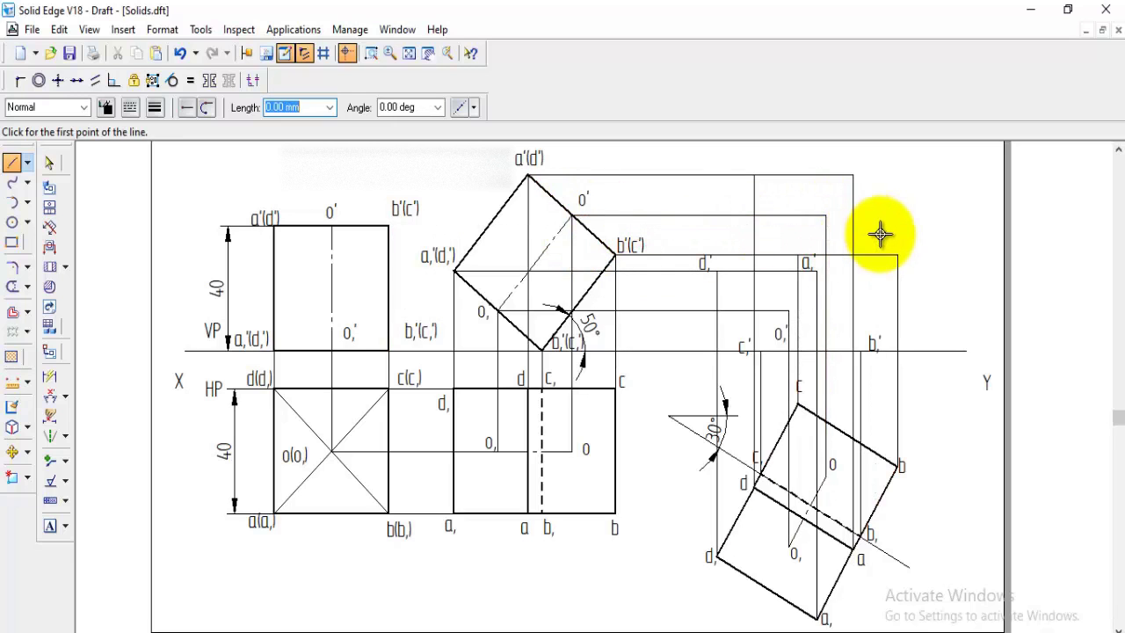
Label the projected upper-face points of the final front view a', b', c', d' and o'
click(49, 526)
click(861, 161)
text(a)
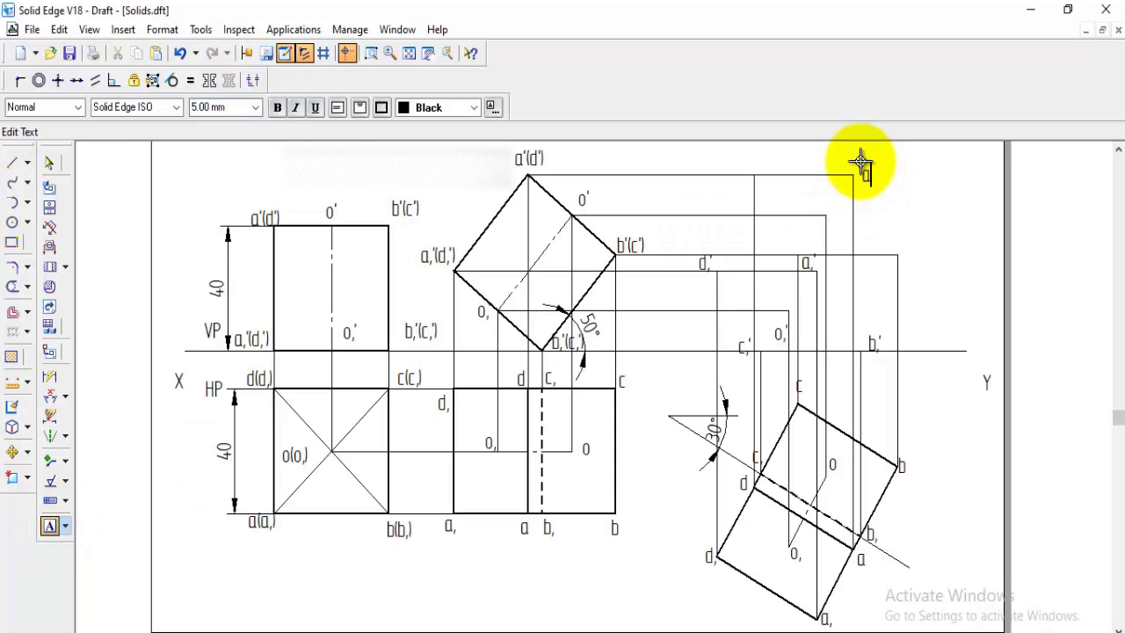
text(')
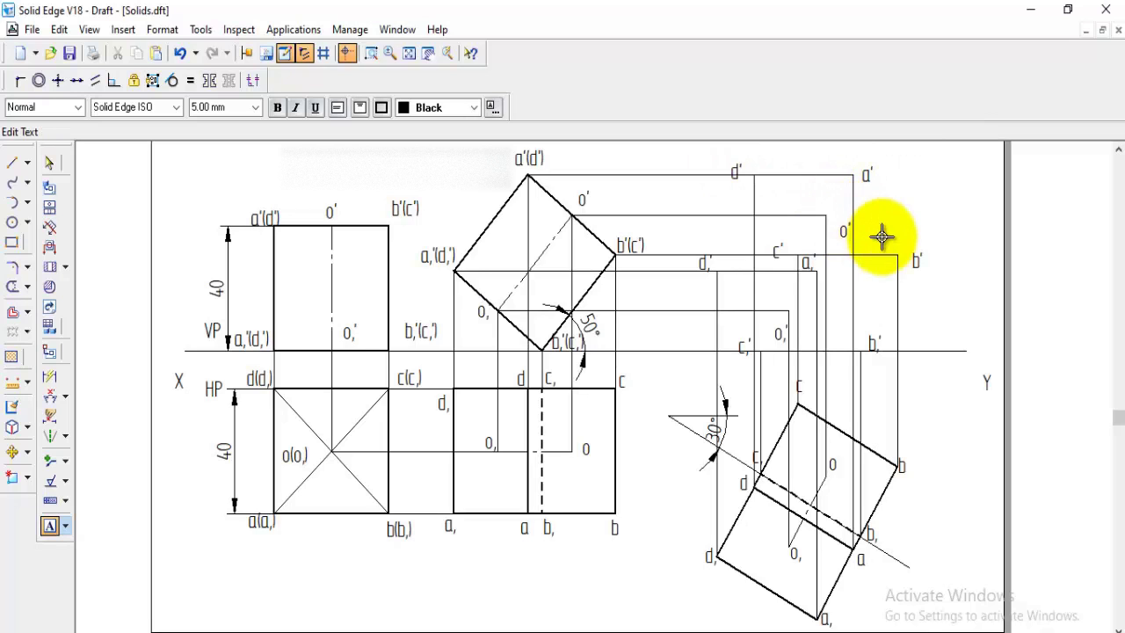
Move the labels a,', c', d,' and c,' in the final front view clear of the projector lines, beside their points
click(13, 452)
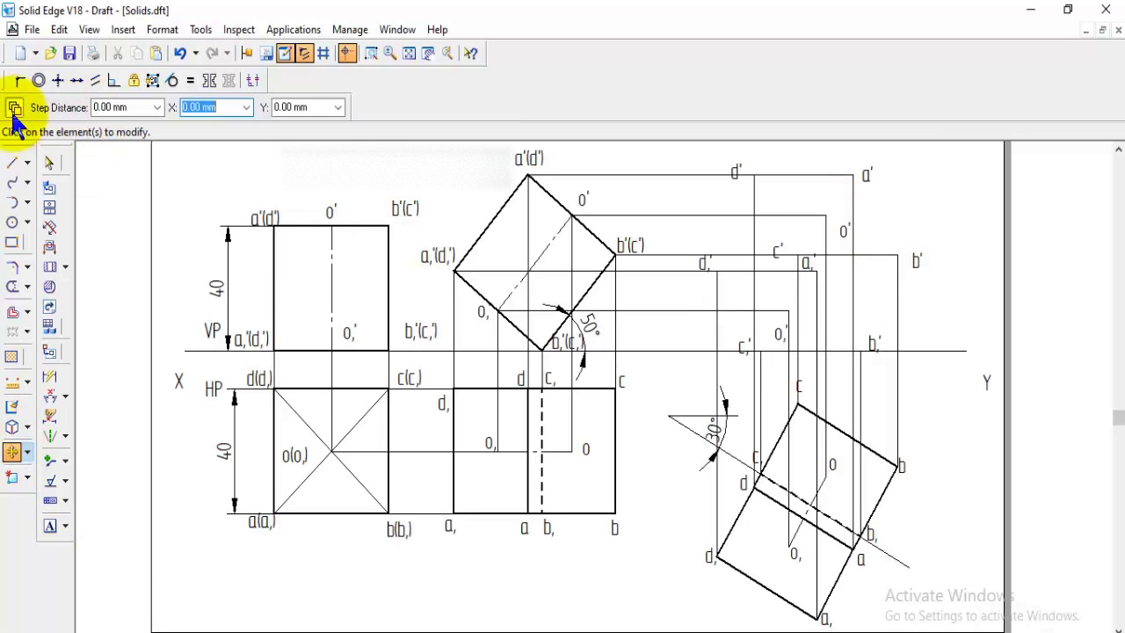
click(813, 262)
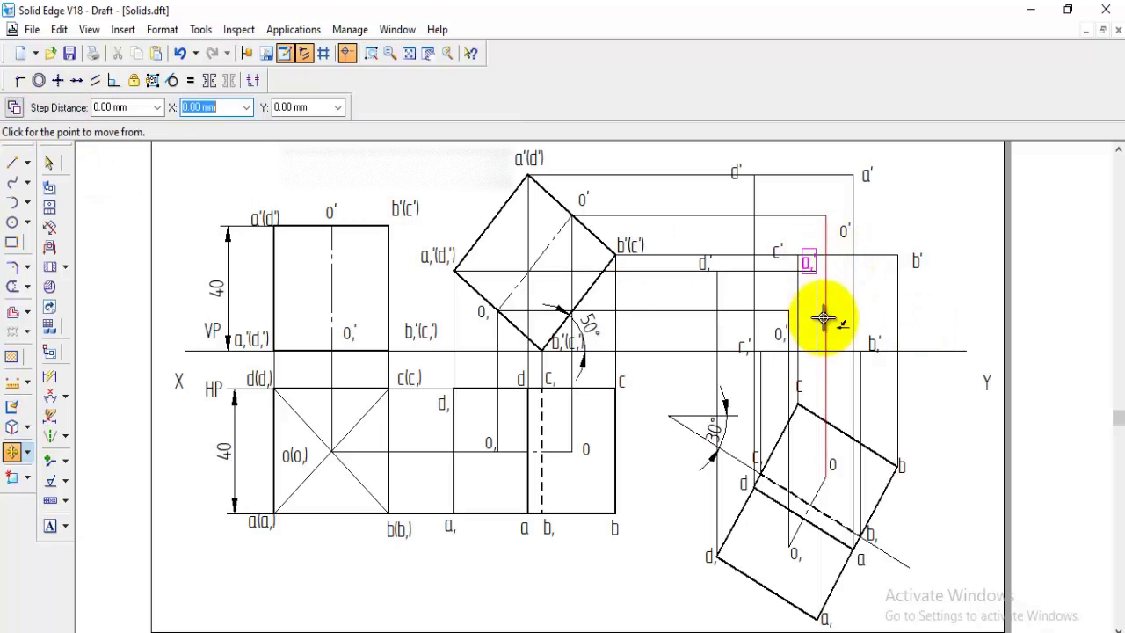
click(826, 343)
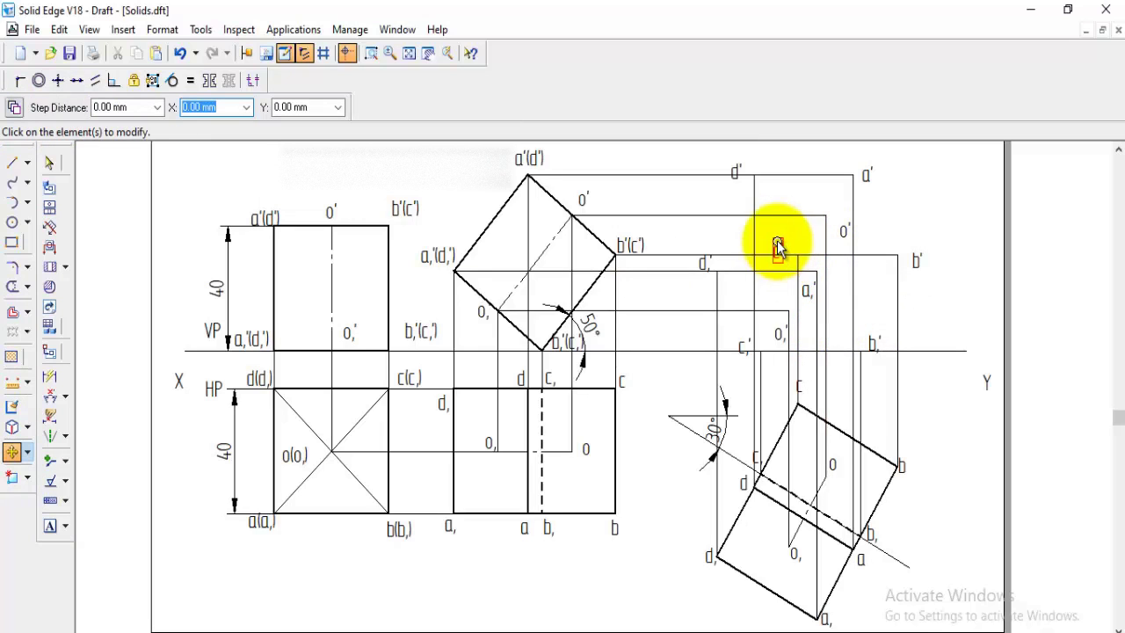
click(778, 247)
click(786, 255)
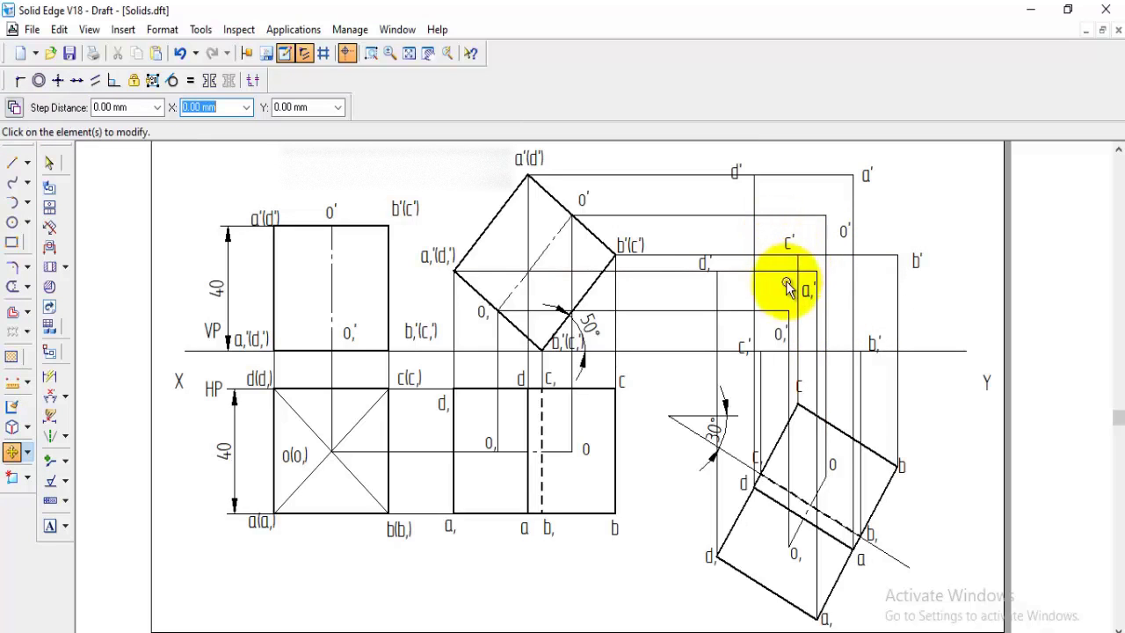
click(708, 275)
click(708, 298)
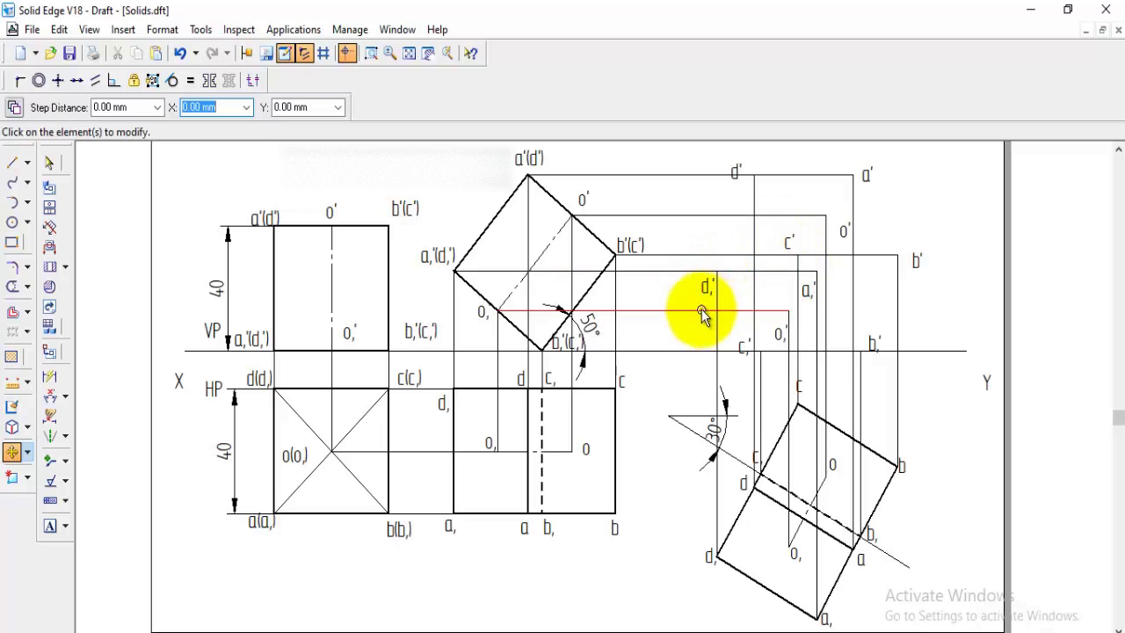
click(739, 343)
click(737, 354)
click(741, 367)
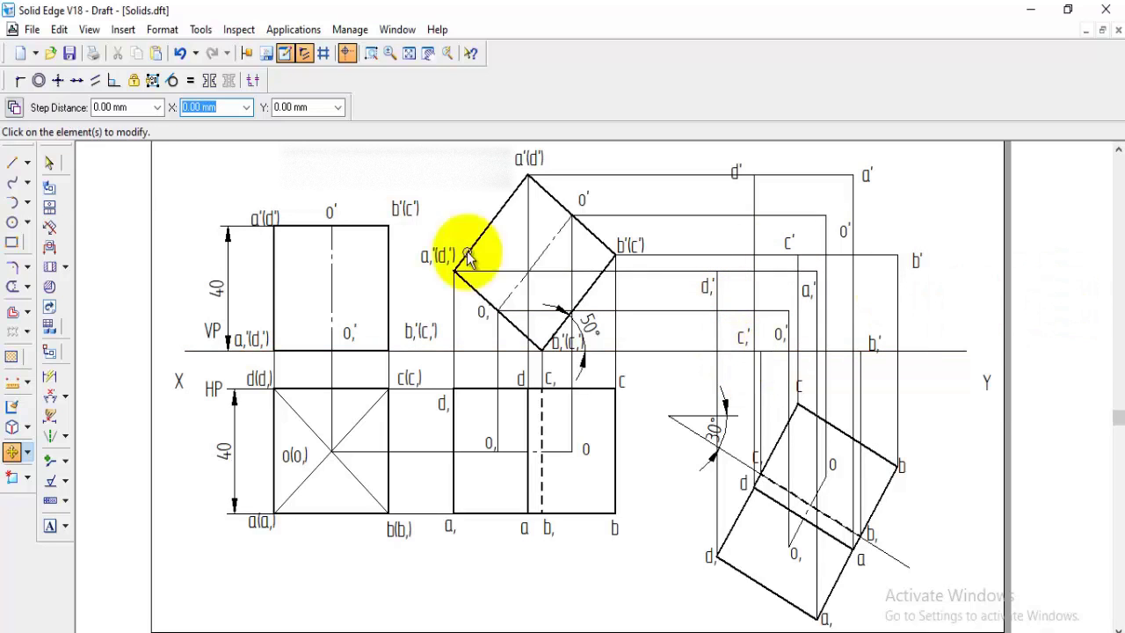
Outline the face a,' b,' c,' d,' in the final front view with a closed loop of lines in the Visible style
click(13, 162)
click(82, 107)
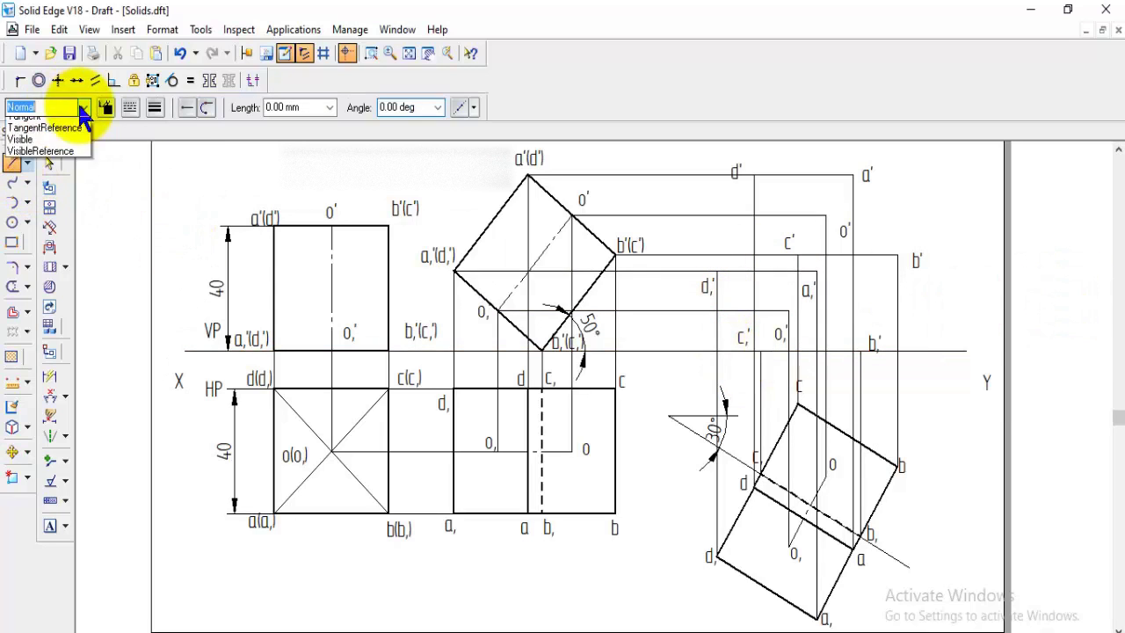
click(43, 243)
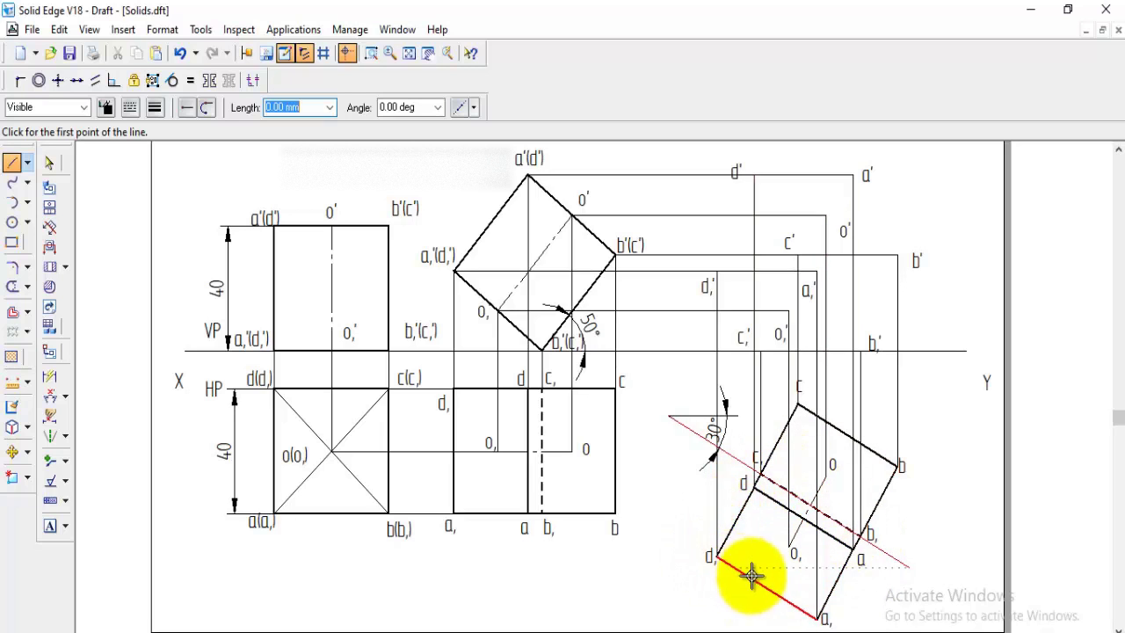
click(816, 272)
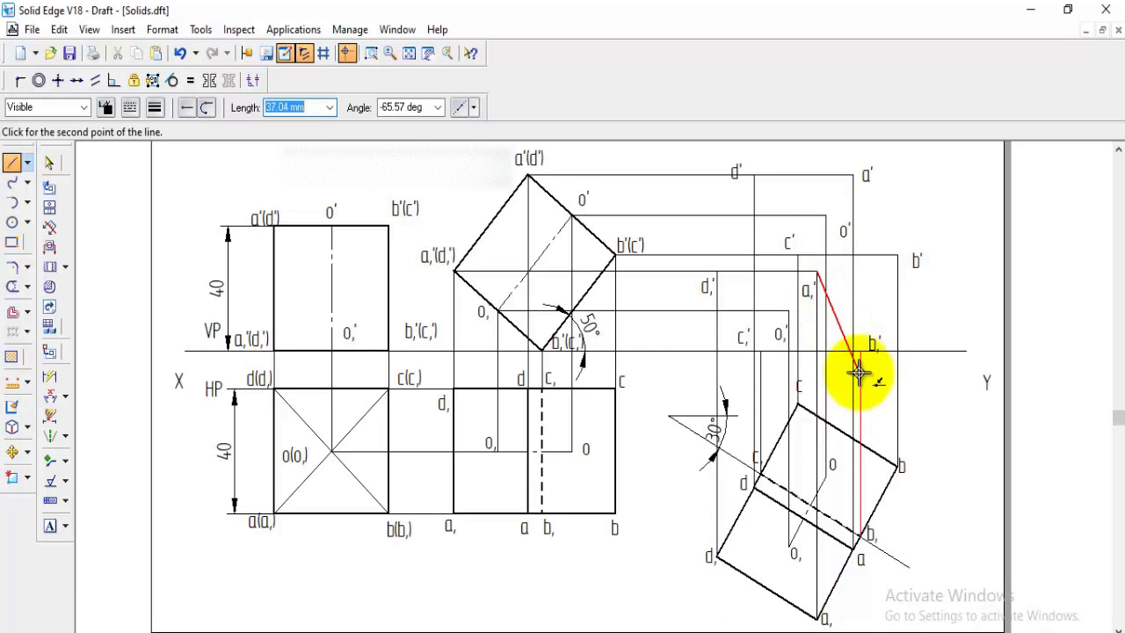
click(858, 350)
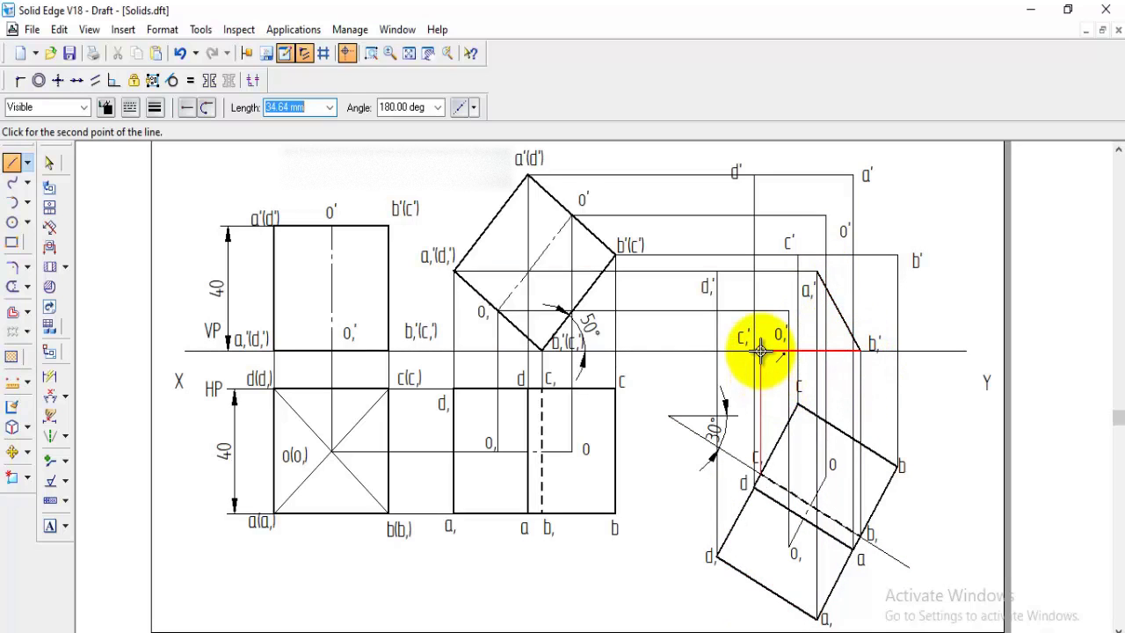
click(759, 350)
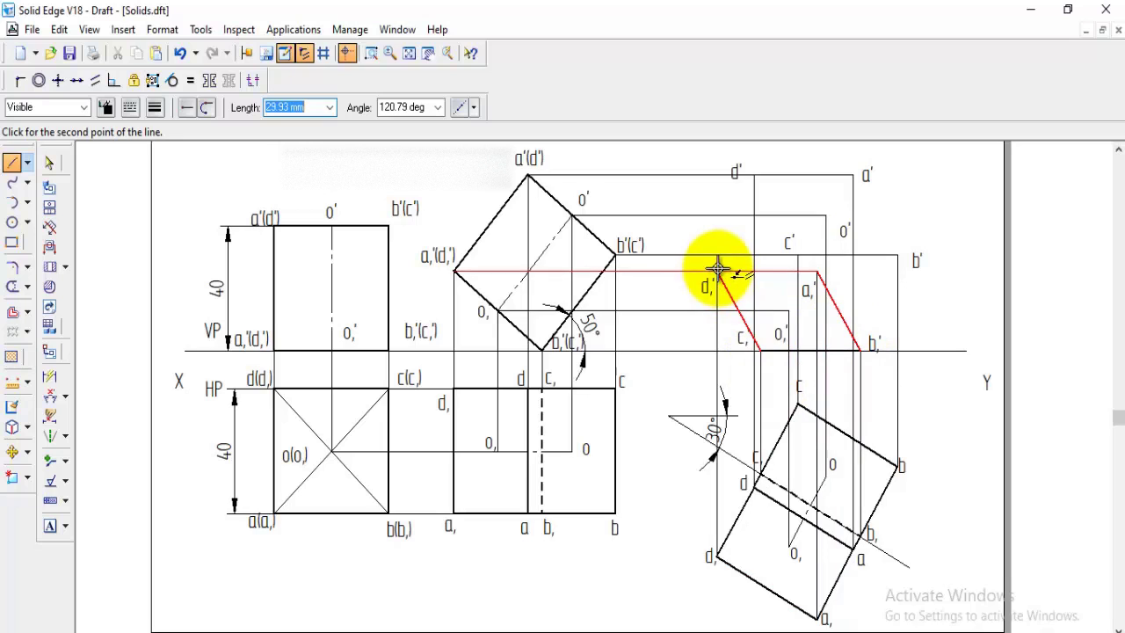
click(718, 271)
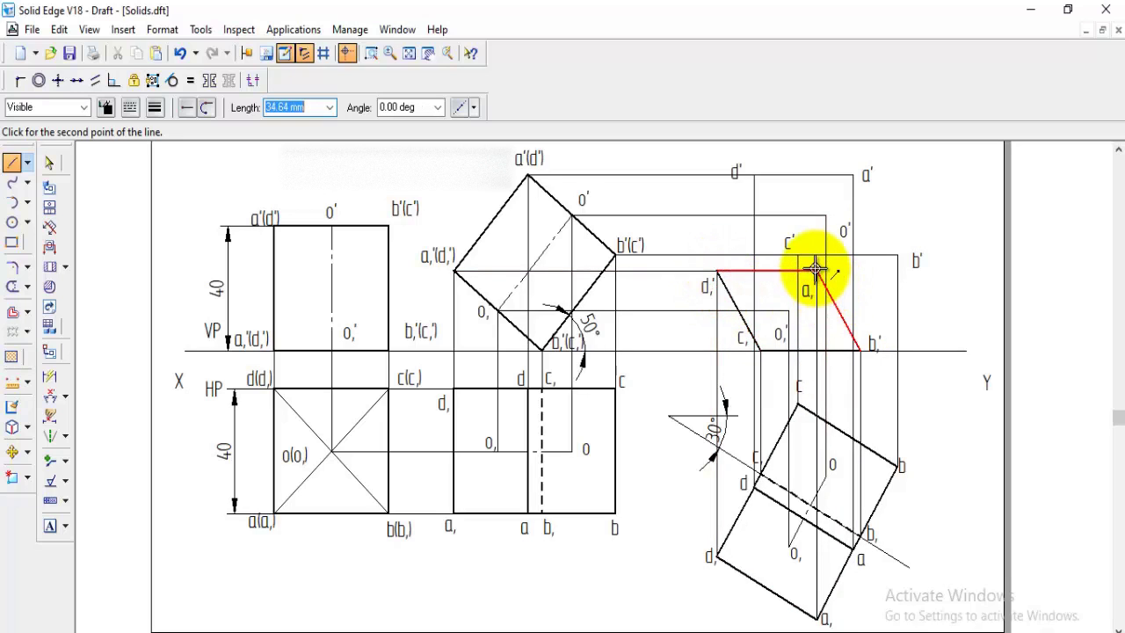
click(816, 272)
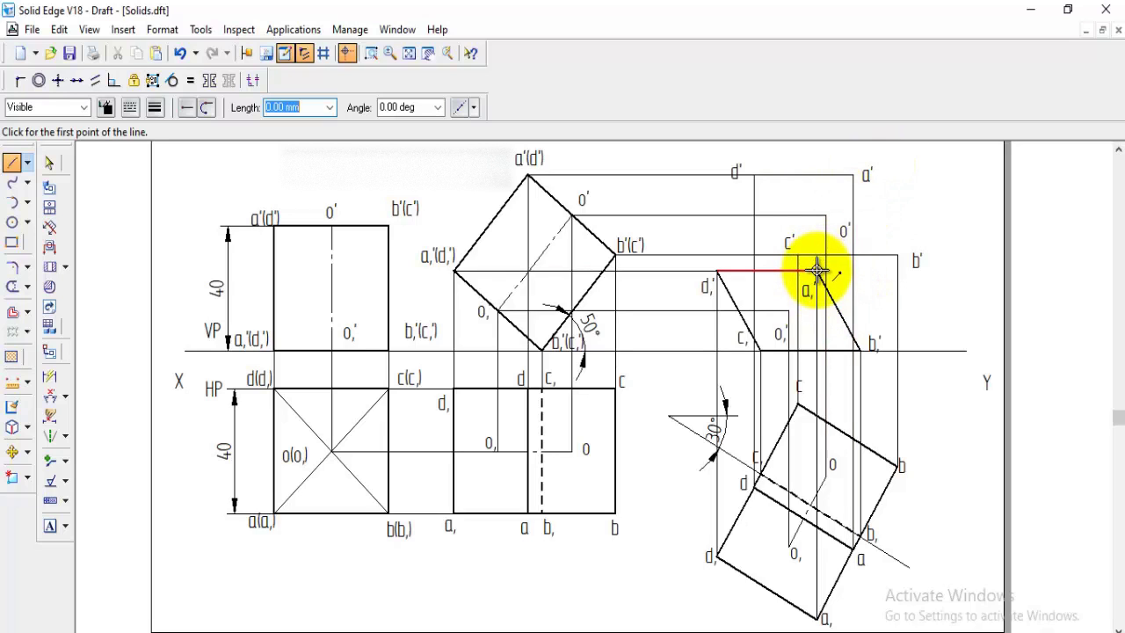
Draw the visible edges from a,' to a', d,' to d' and d' to a' in the final front view
click(818, 270)
click(853, 174)
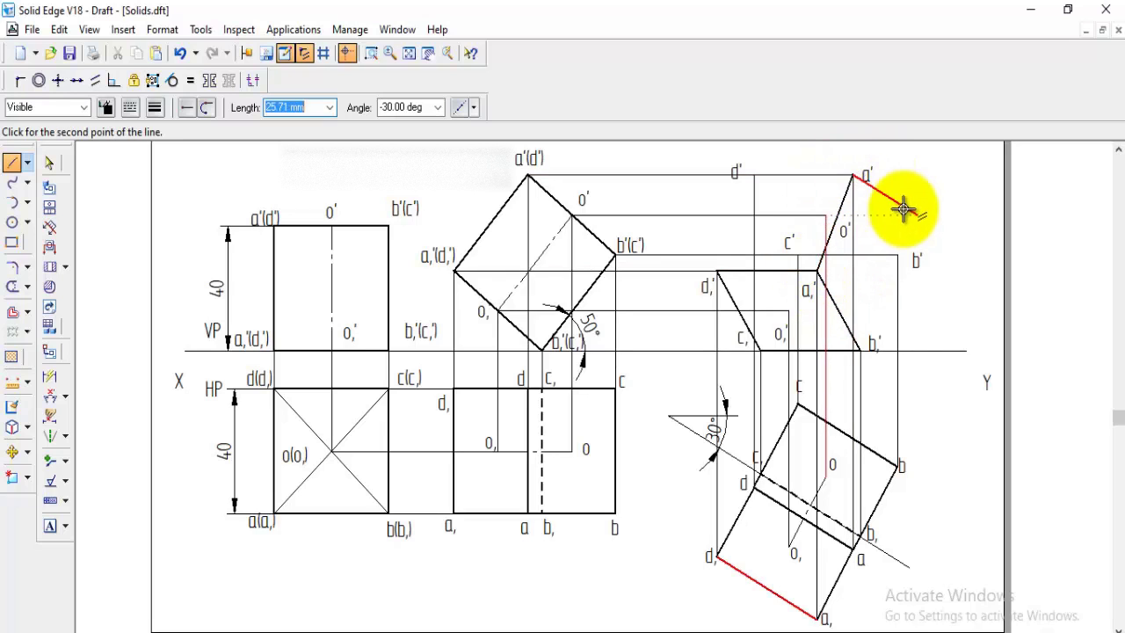
key(Escape)
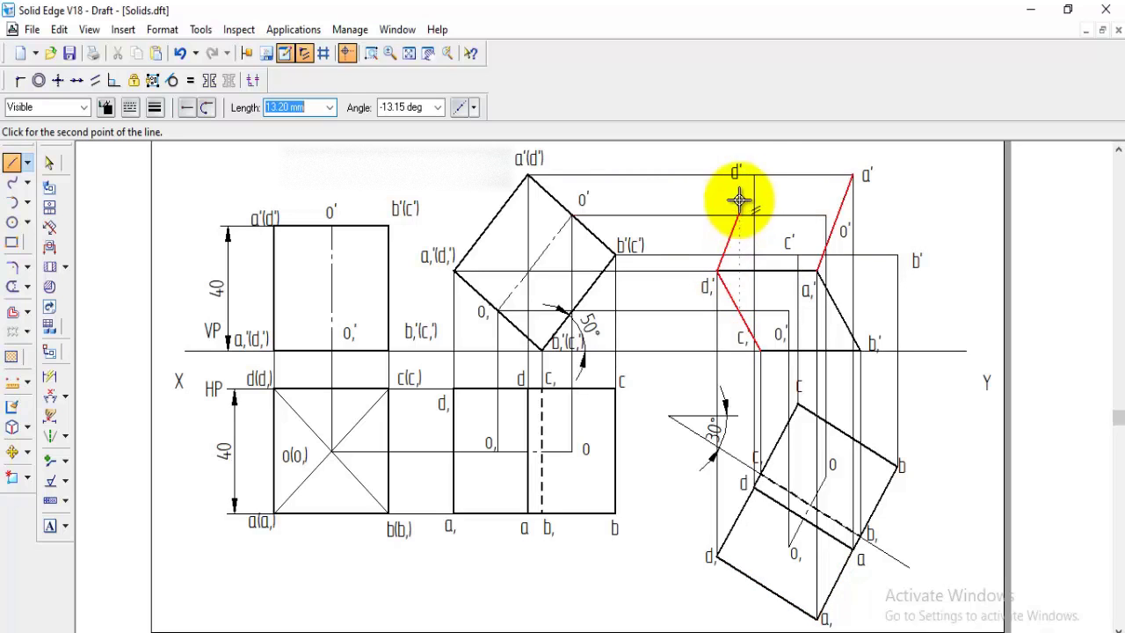
click(753, 173)
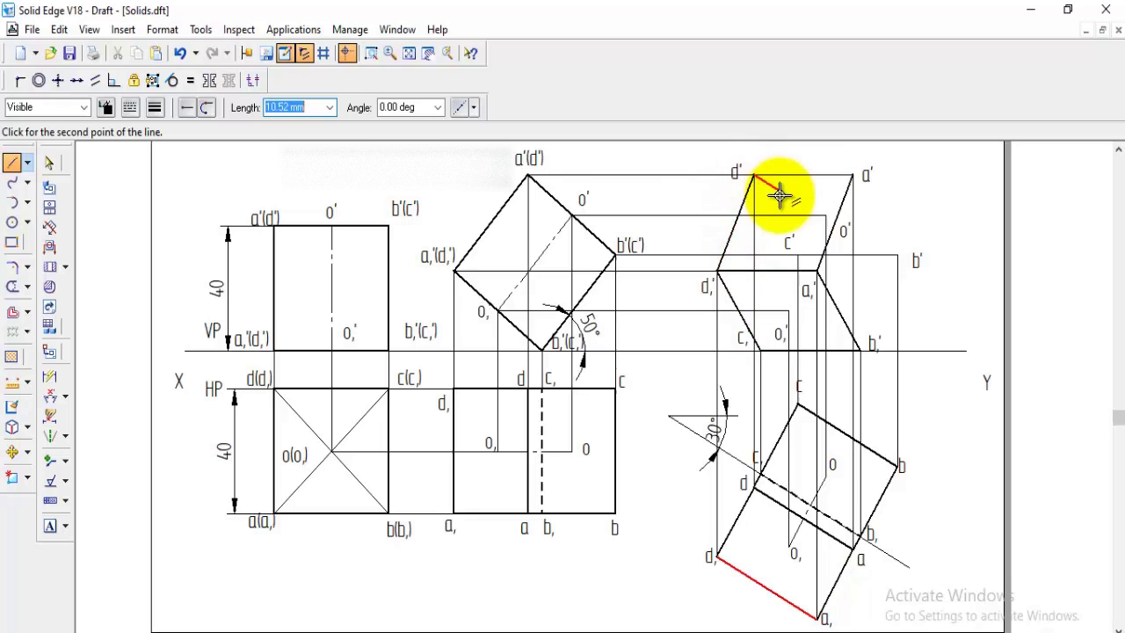
click(853, 175)
right_click(849, 149)
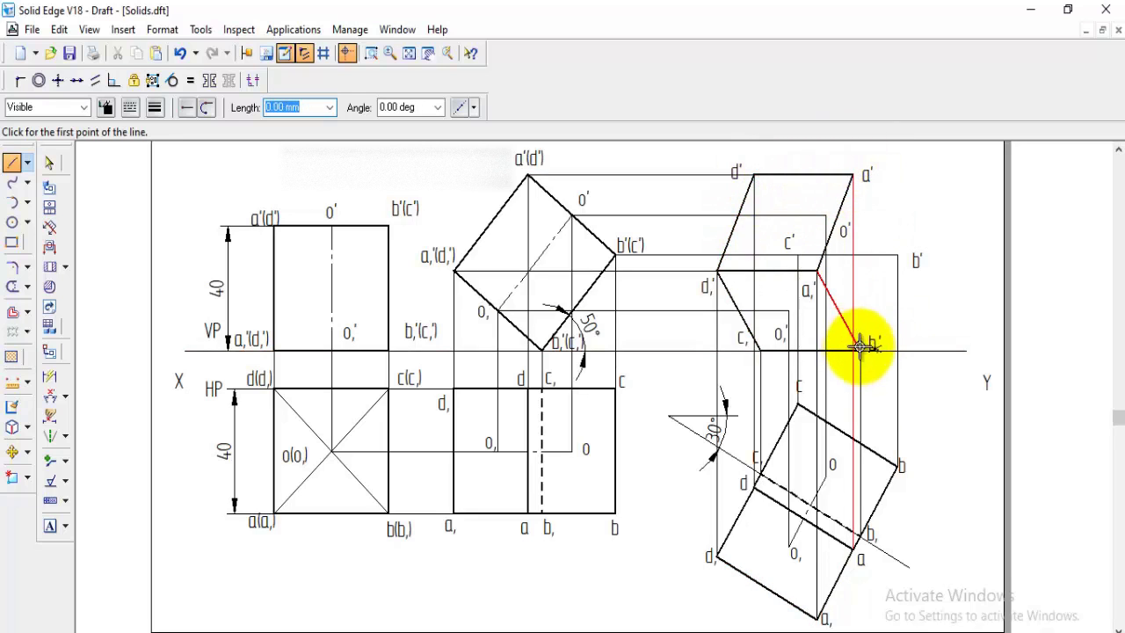
Draw visible edges from b,' to b' and from b' to a' to close the side face of the final front view
click(863, 350)
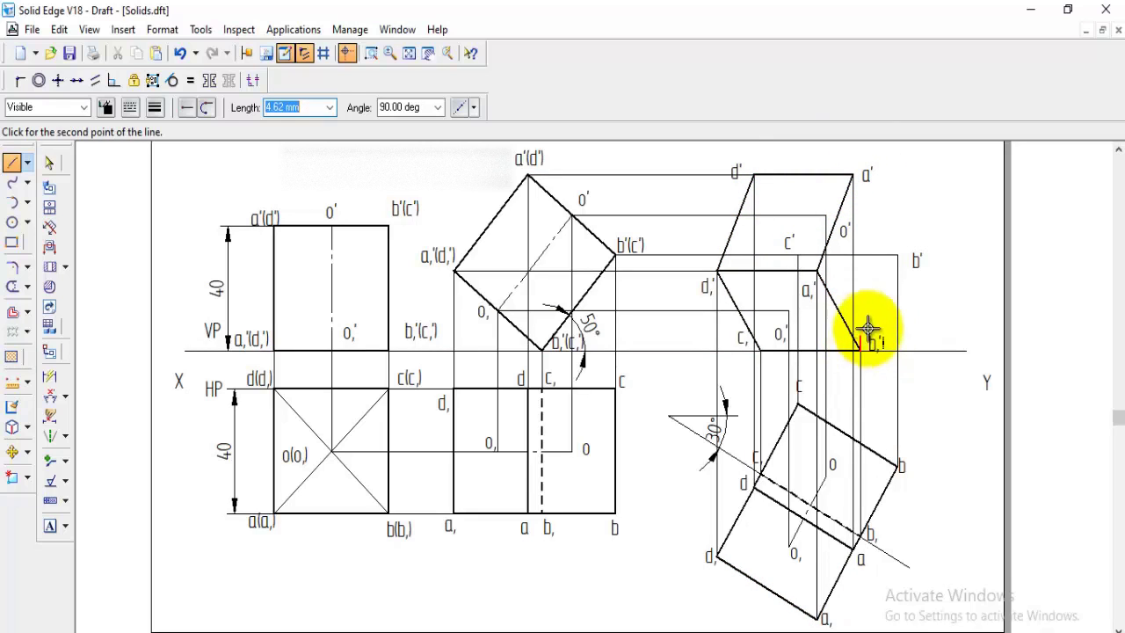
click(898, 255)
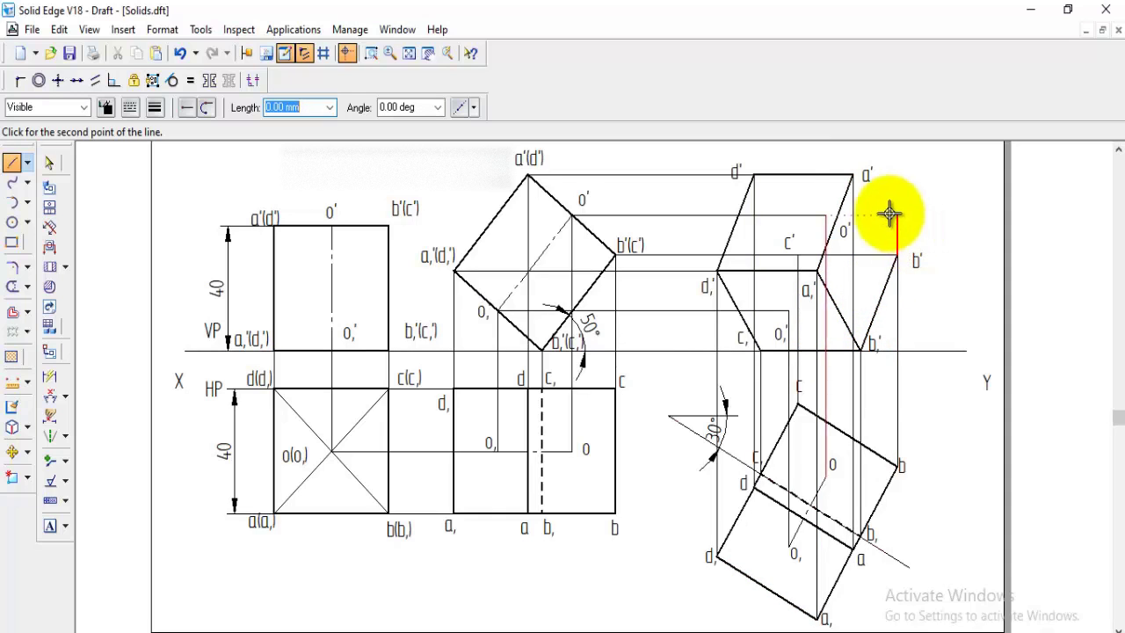
click(851, 177)
right_click(892, 258)
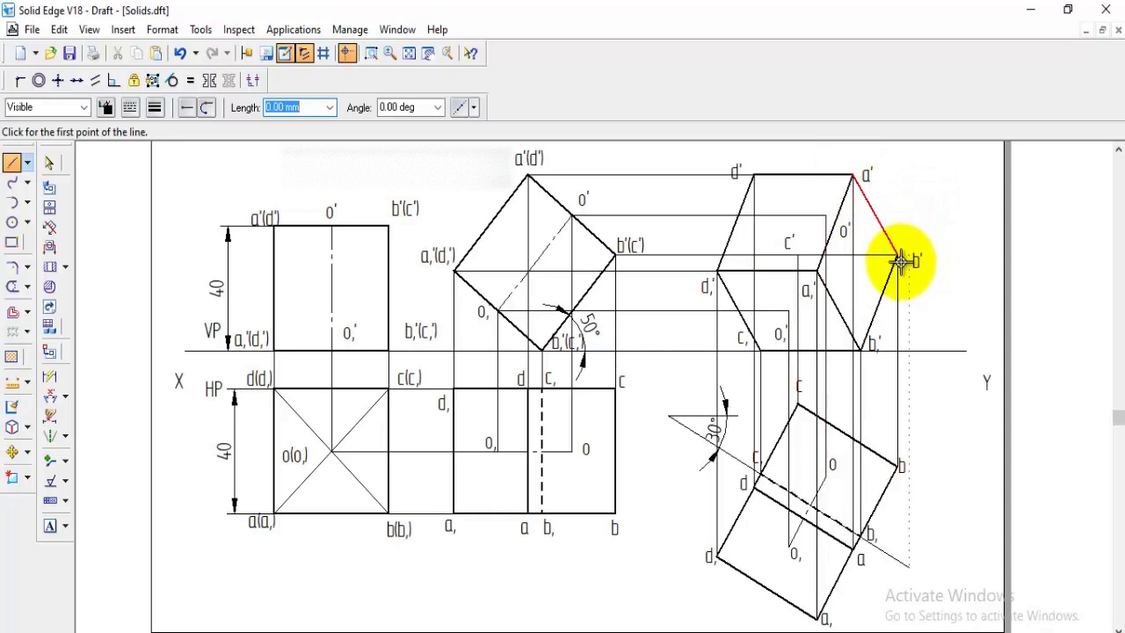
Draw the edges from c,' to c' and from c' to d' in the Hidden line style with a 0.50 mm width
click(761, 349)
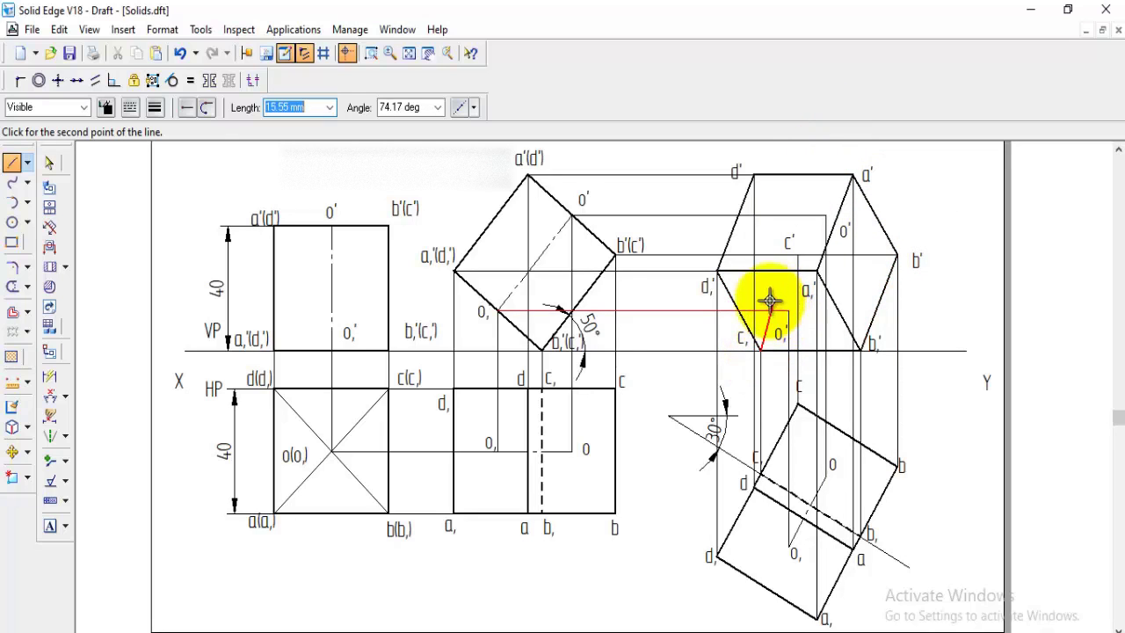
click(84, 107)
click(49, 170)
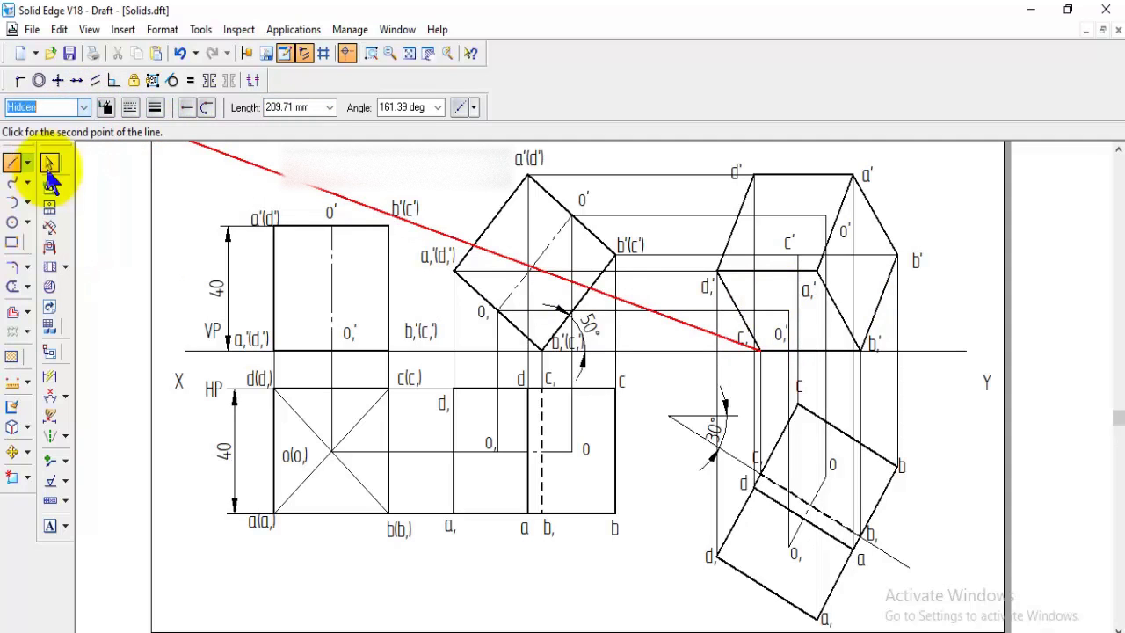
click(155, 107)
click(173, 175)
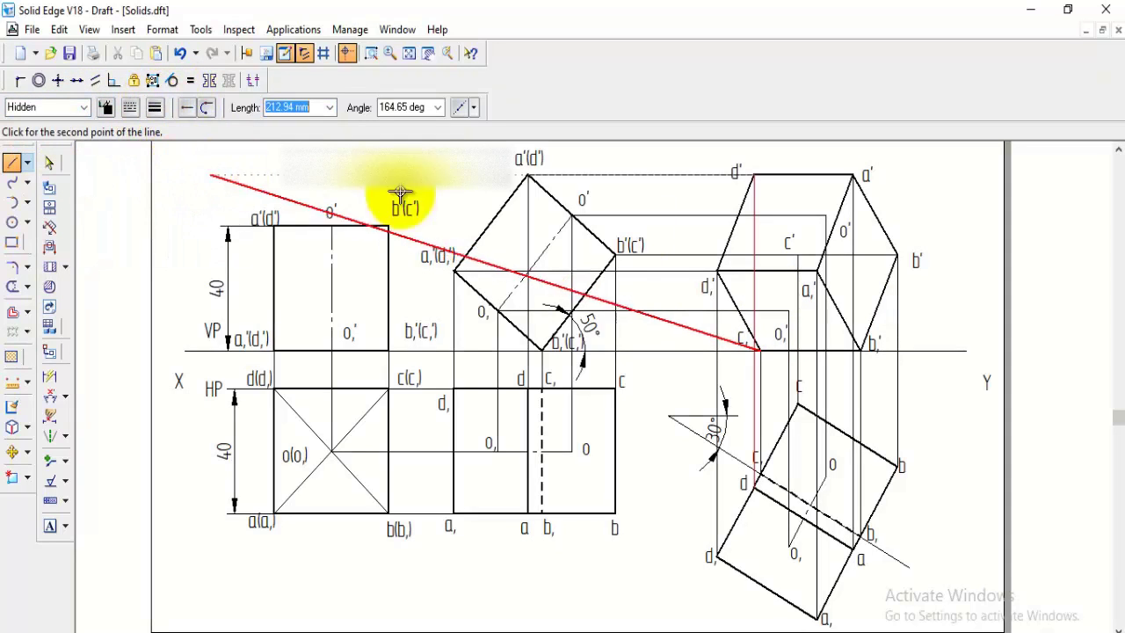
click(799, 253)
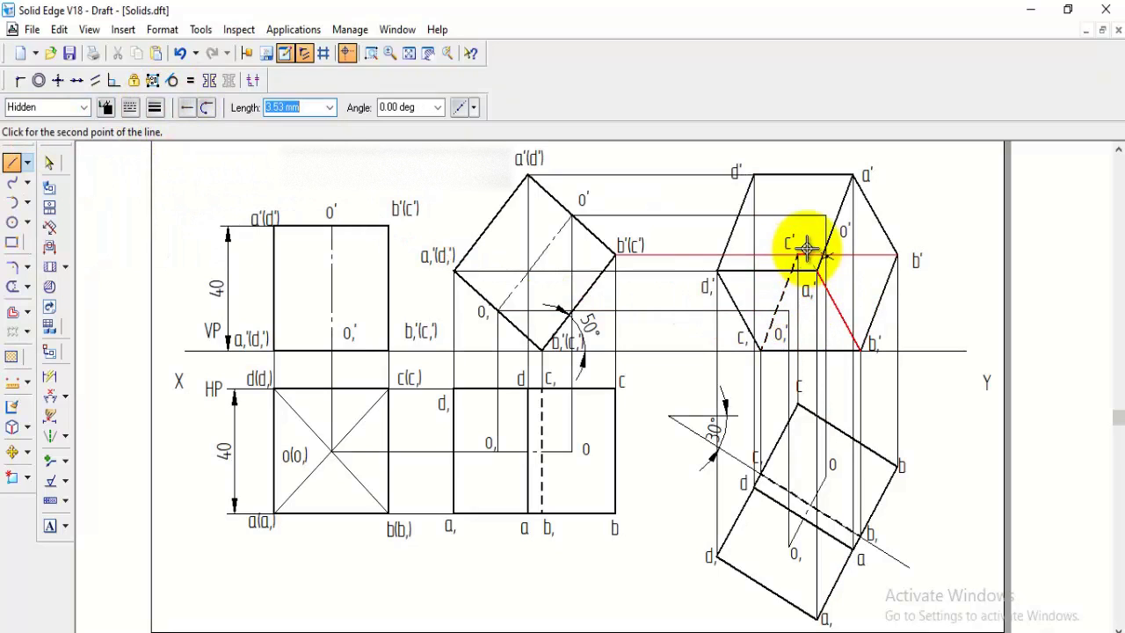
right_click(800, 338)
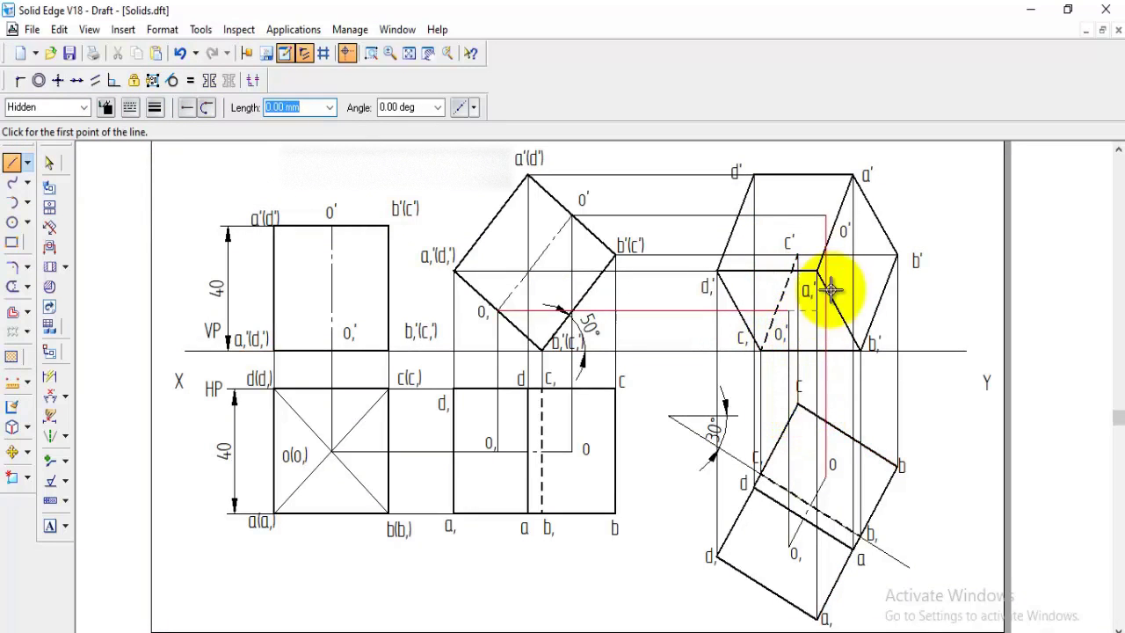
click(795, 255)
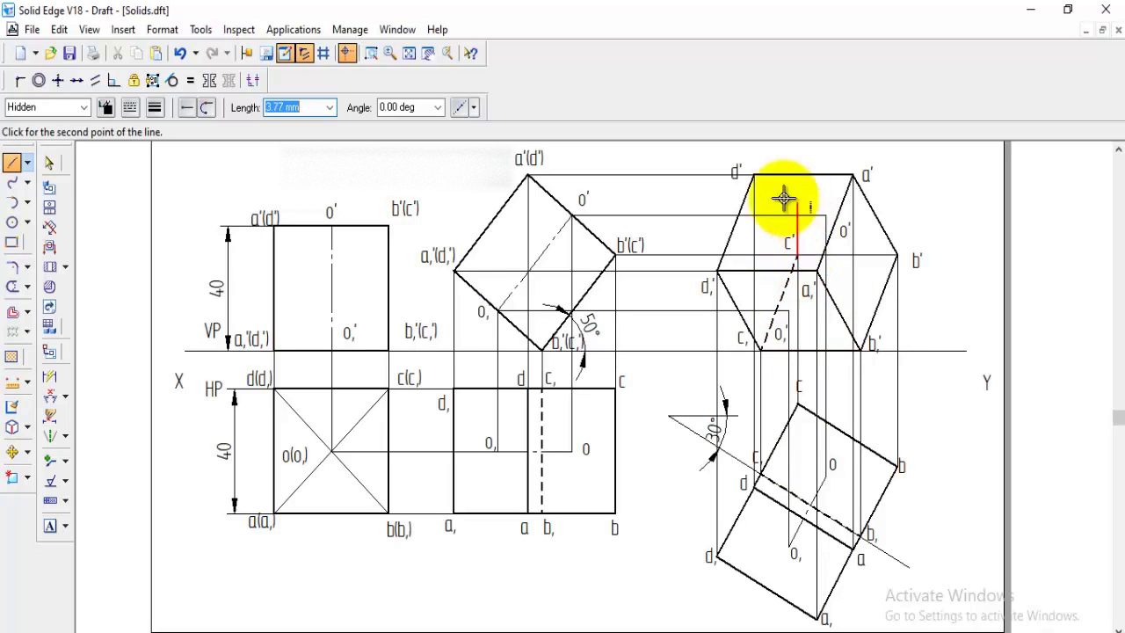
click(758, 174)
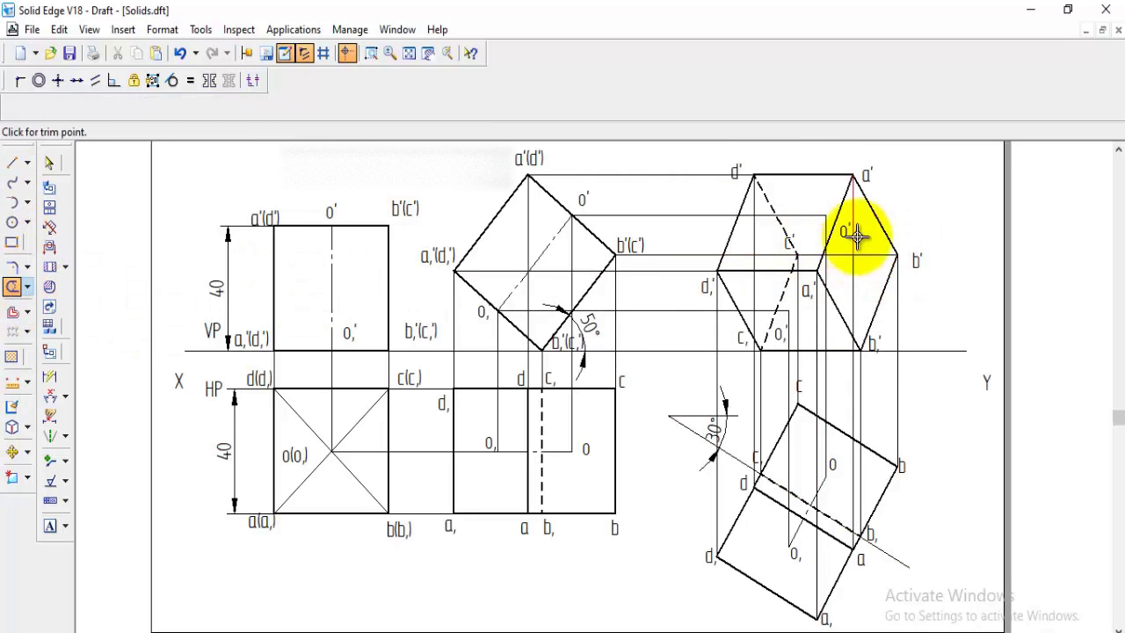
Remove the horizontal projector segment between c' and b' in the final front view
click(11, 286)
click(49, 162)
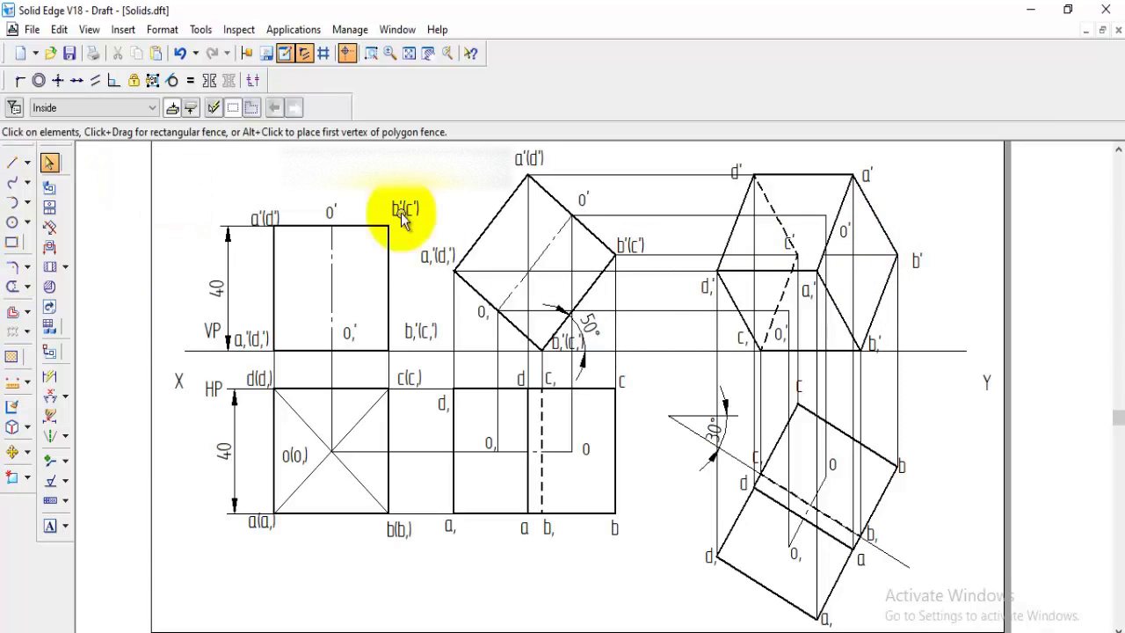
click(868, 255)
key(Delete)
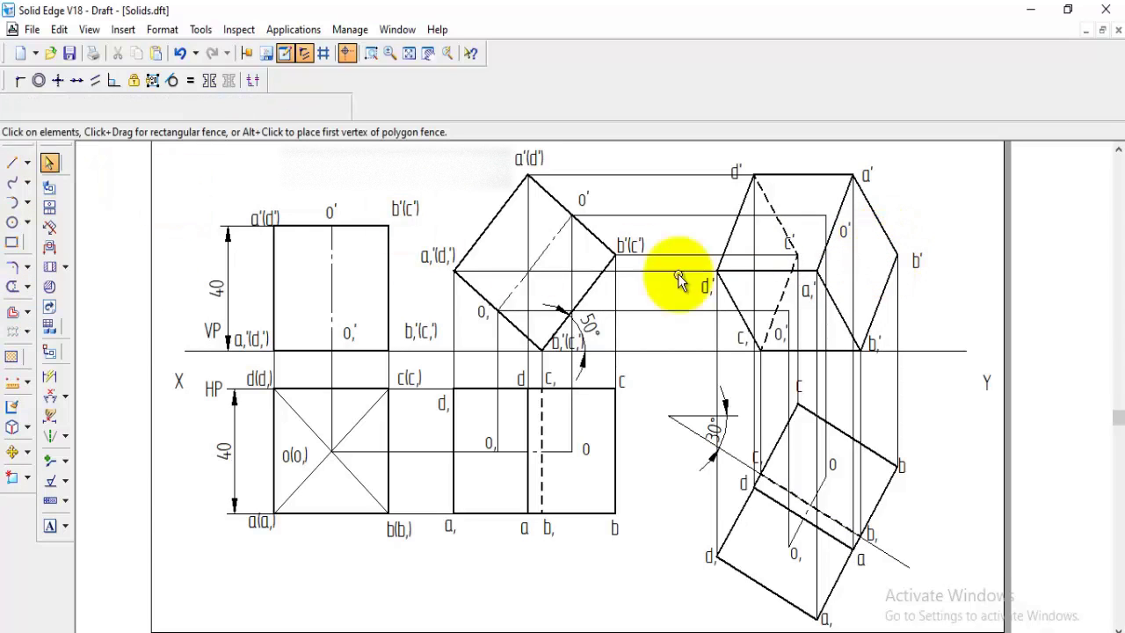
Draw the hidden edge from c' to b' in the Hidden style with a 0.35 mm line width
click(11, 184)
click(12, 162)
click(155, 108)
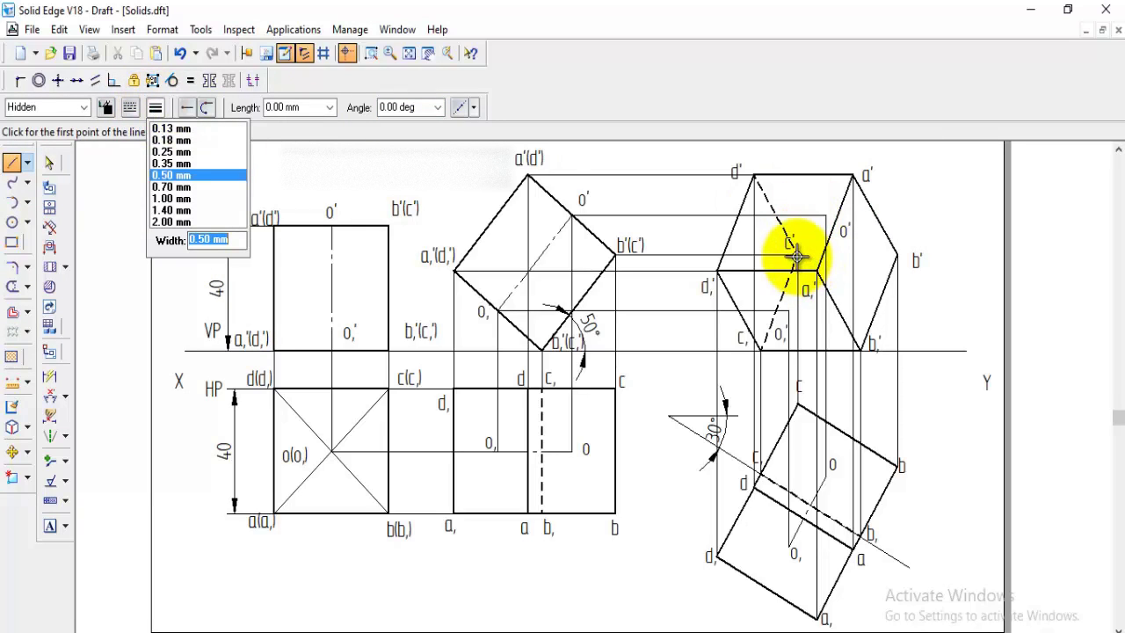
click(179, 167)
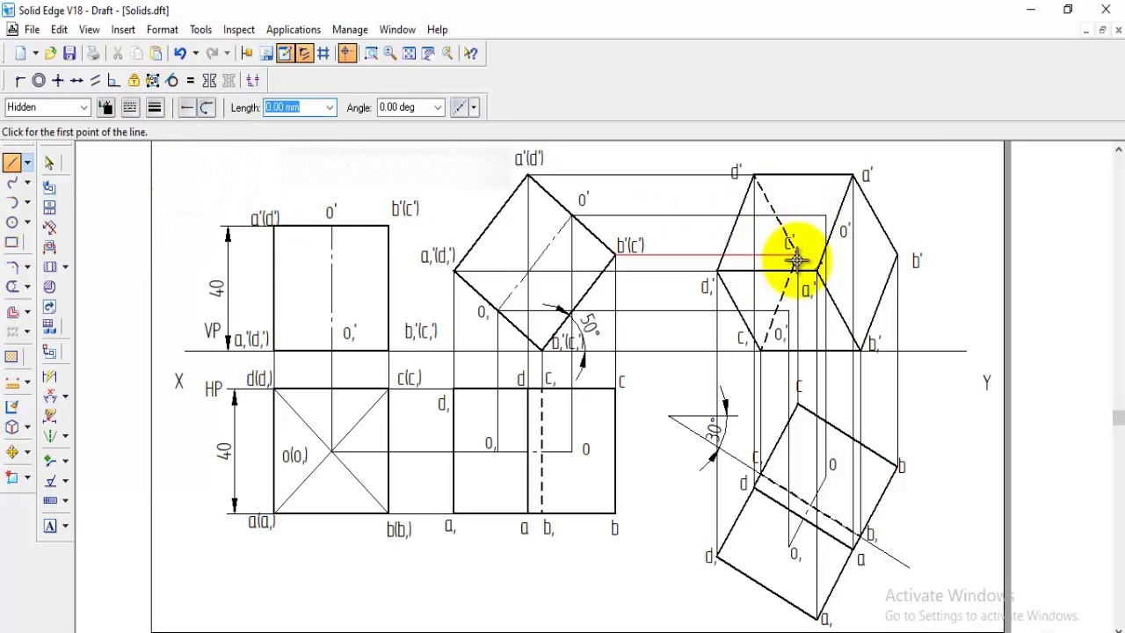
click(897, 257)
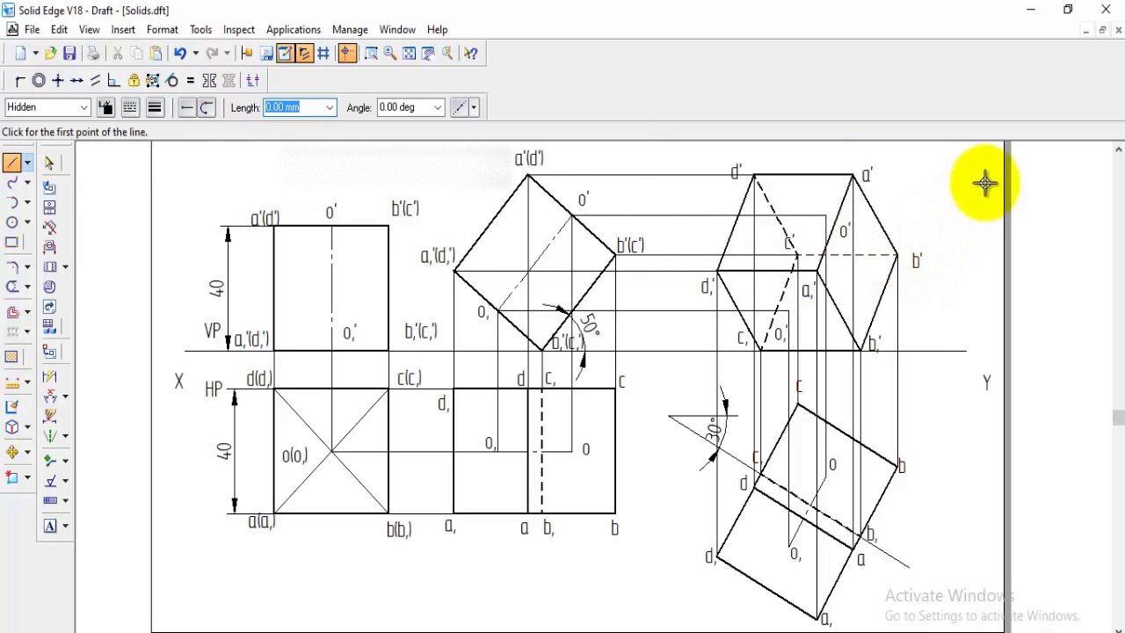
Thicken the hidden edge between c' and b' to match the other hidden edges
click(49, 162)
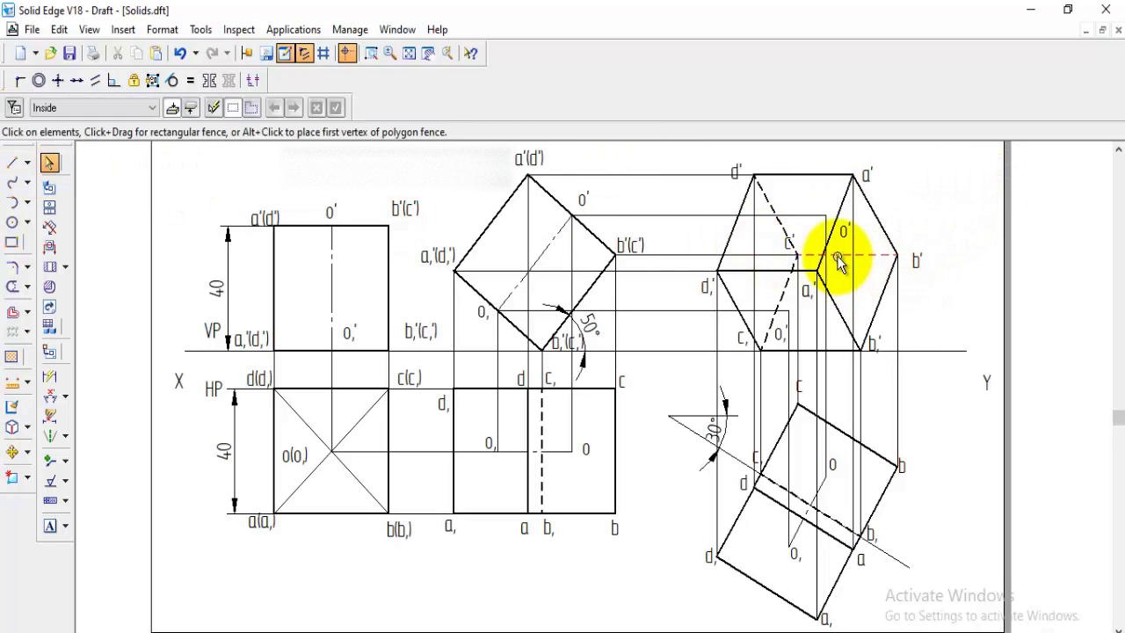
click(817, 255)
click(154, 106)
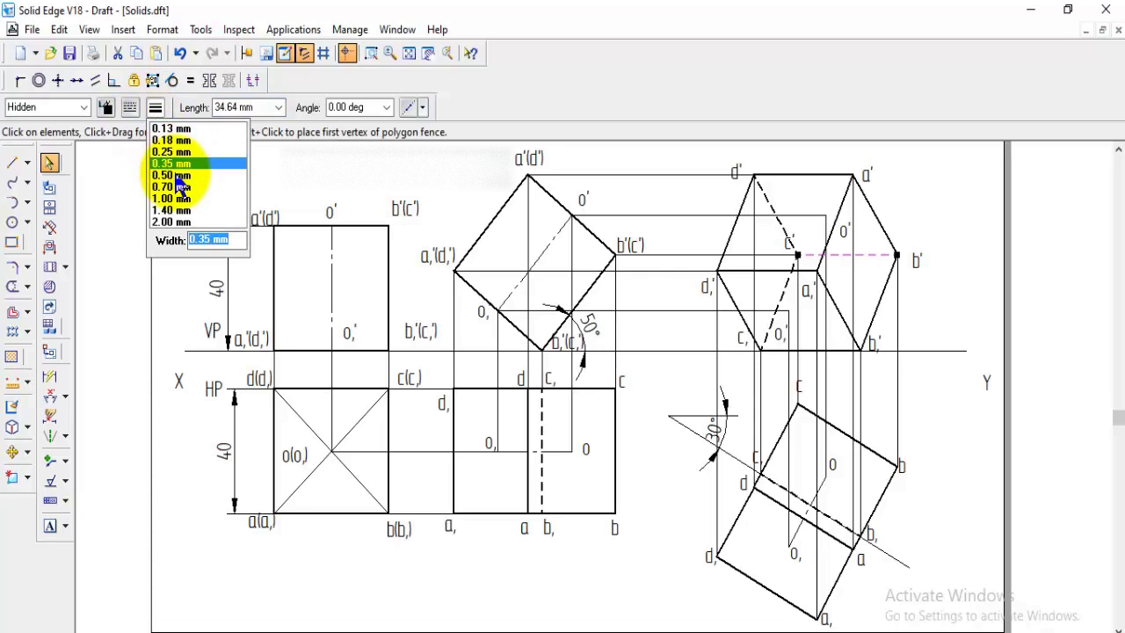
click(171, 165)
Draw the cube's axis from o' to o,' in the final front view using the Center line style
click(12, 163)
click(83, 106)
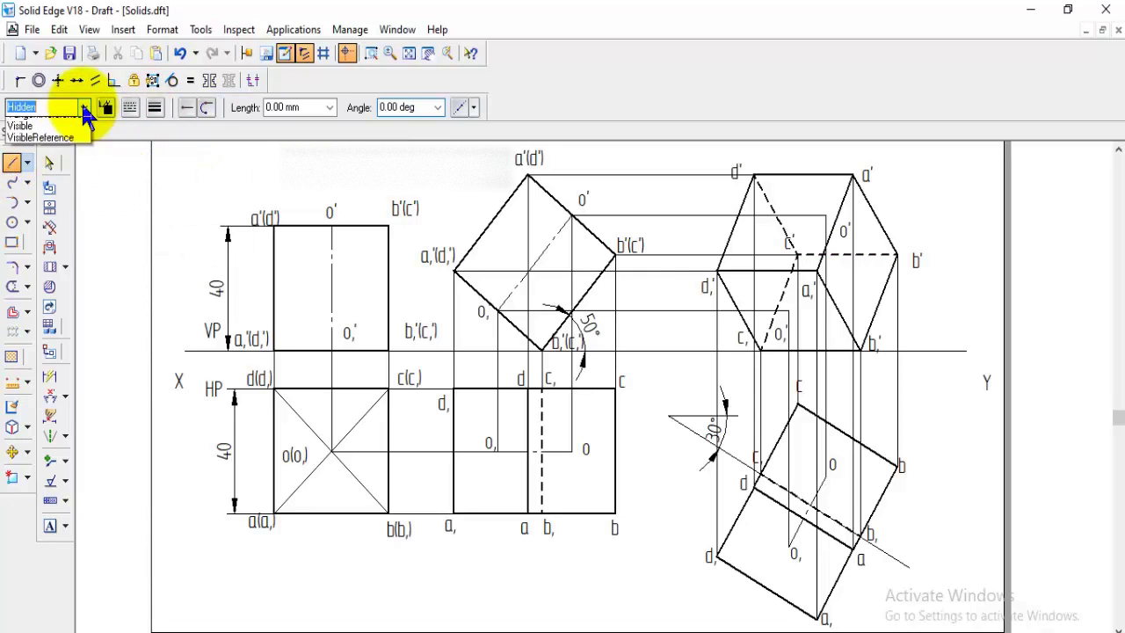
click(35, 145)
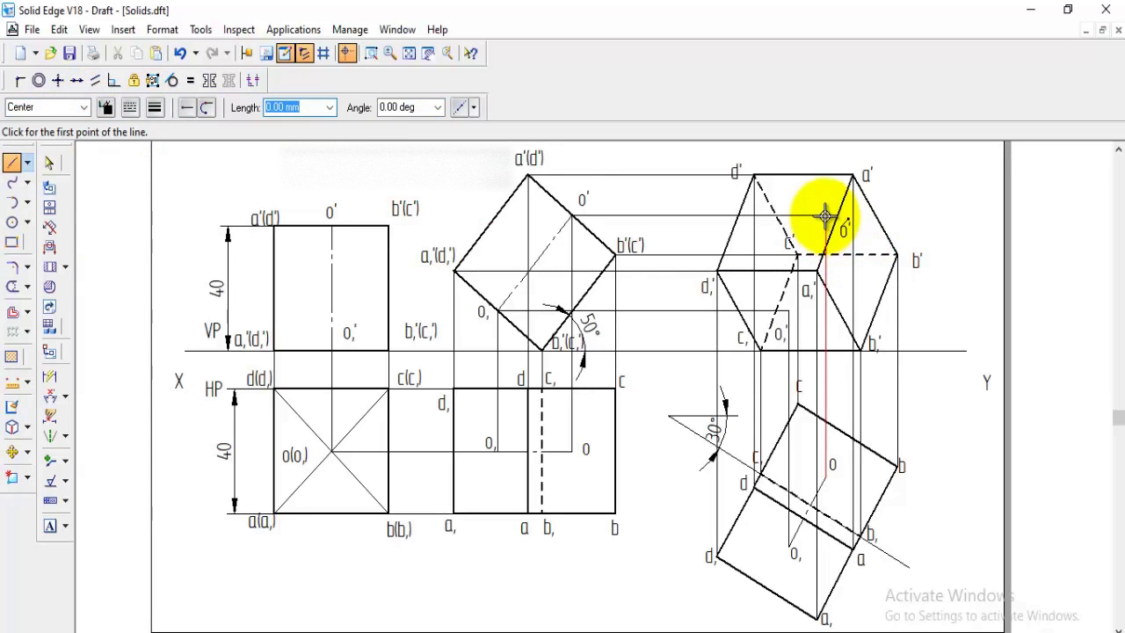
click(789, 310)
right_click(999, 294)
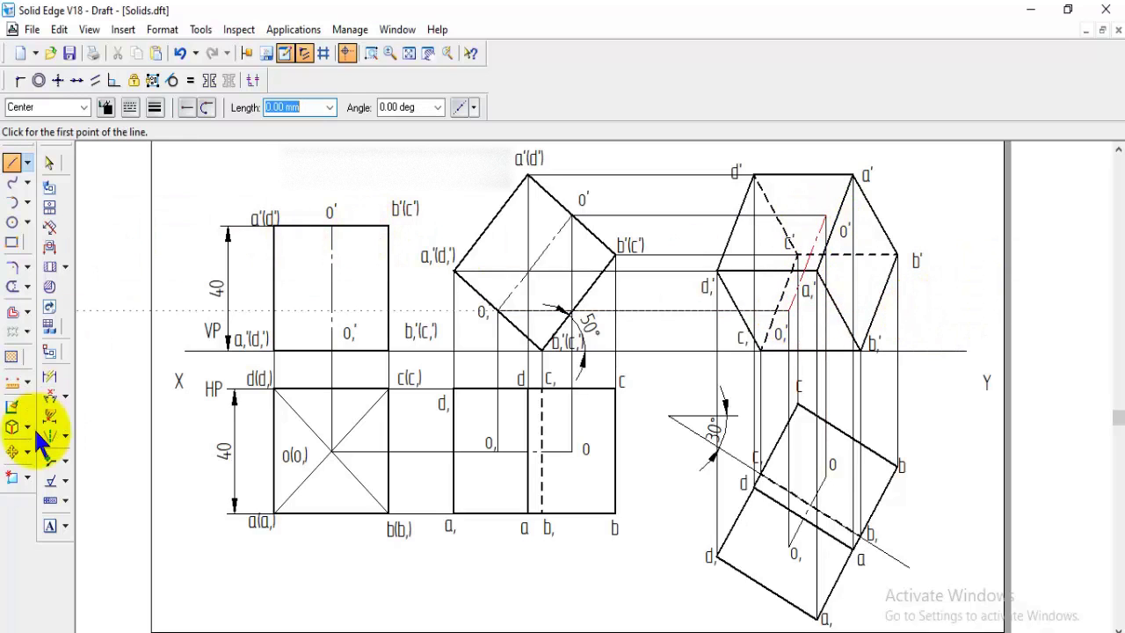
Move the c,' and b,' labels in the final front view slightly away from the cube's base corners on the XY line
click(13, 451)
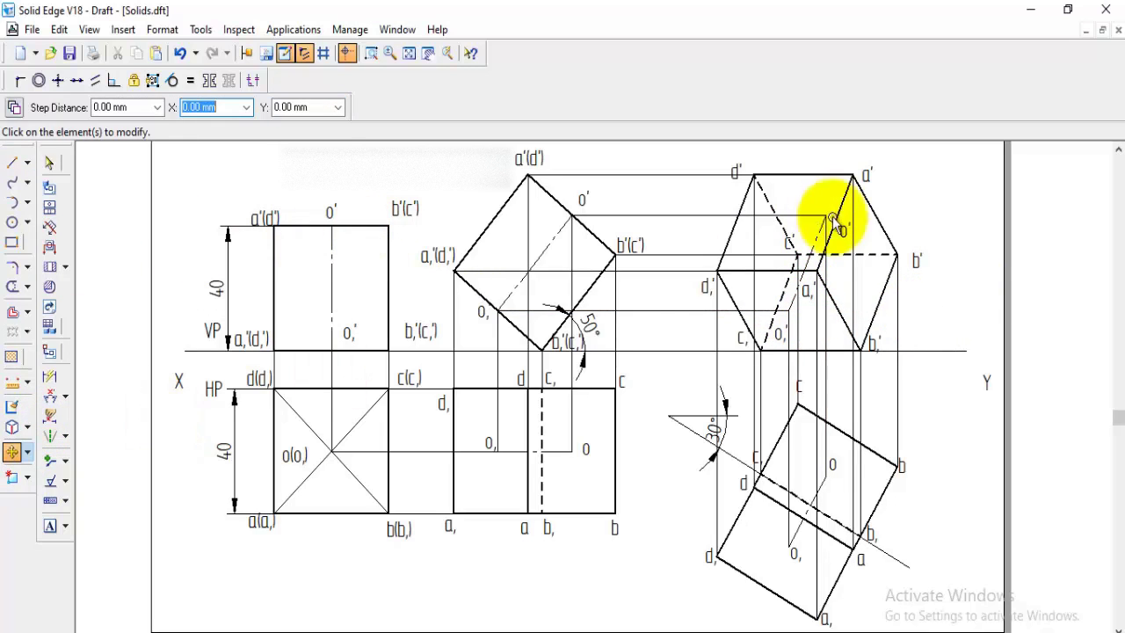
click(745, 338)
click(730, 365)
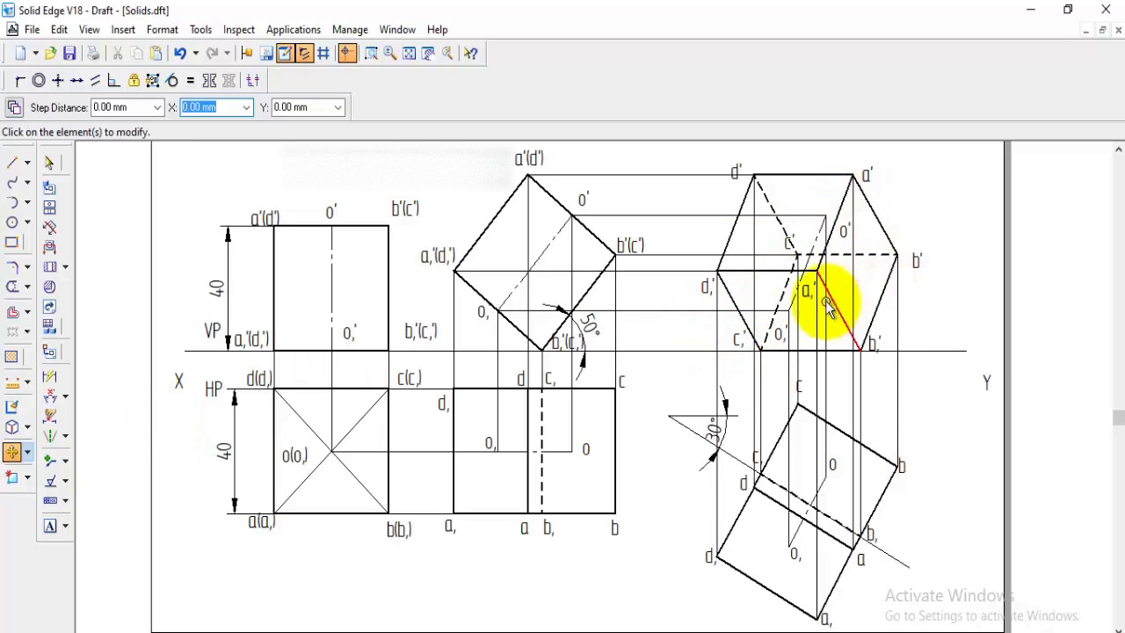
click(881, 332)
click(892, 355)
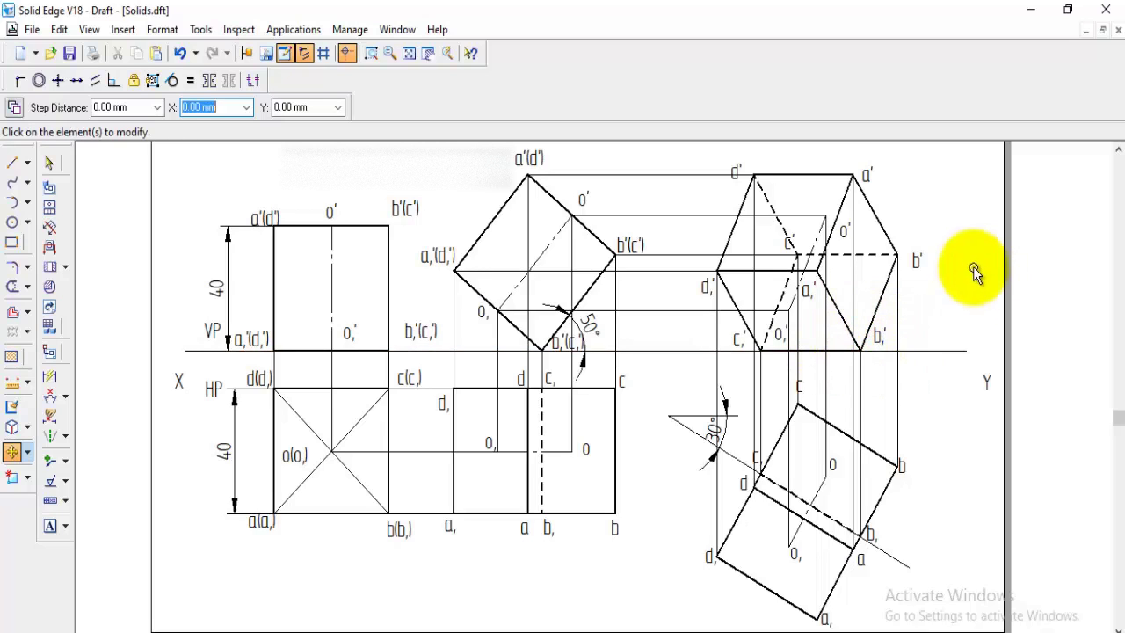
Reposition the c', d' and a' labels in the final front view so they sit clear of the cube's edges
click(789, 251)
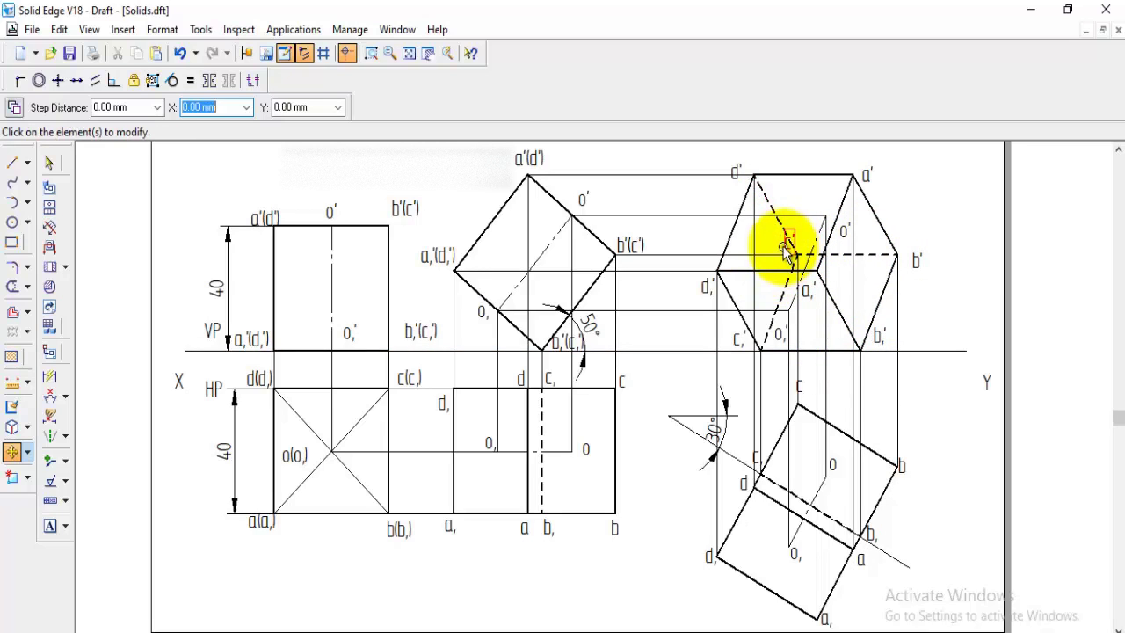
click(782, 243)
click(770, 240)
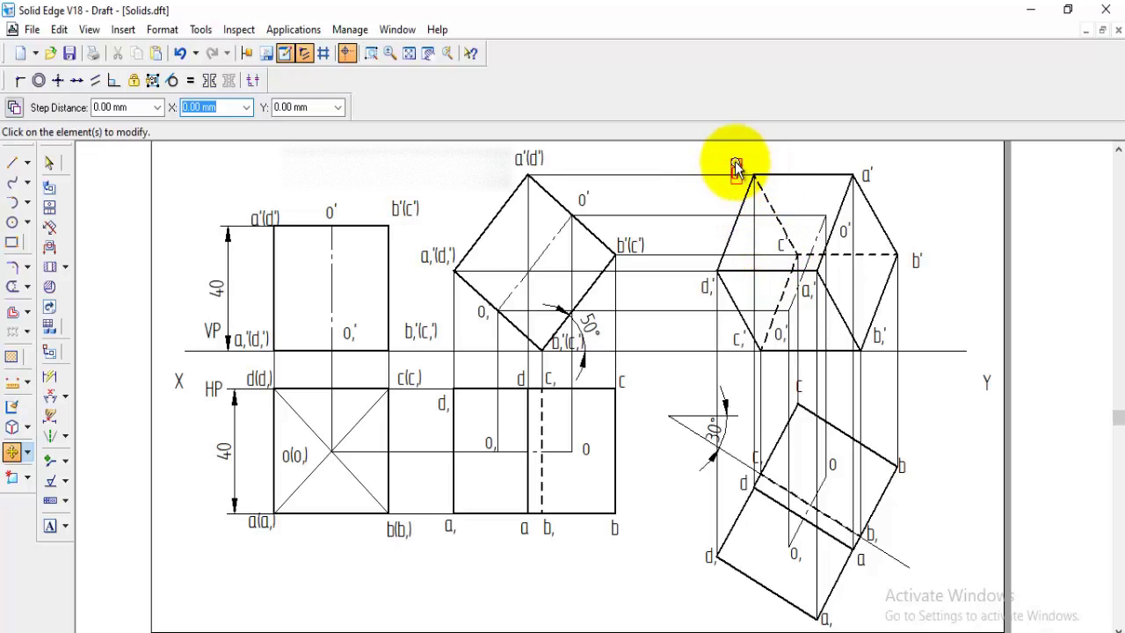
click(741, 167)
click(741, 188)
click(865, 175)
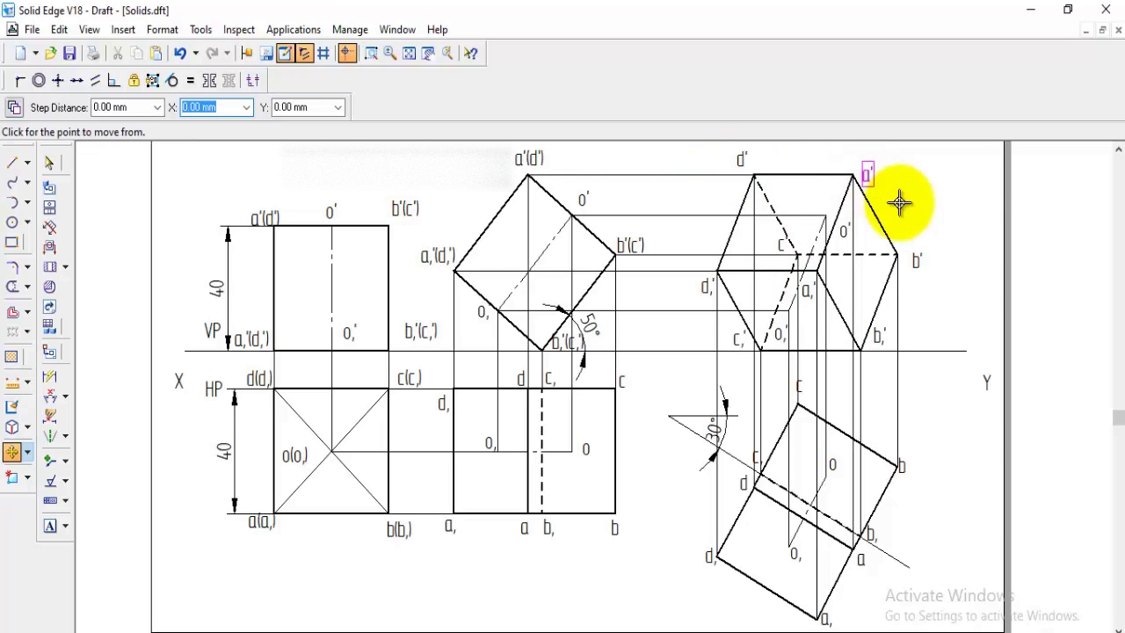
click(895, 190)
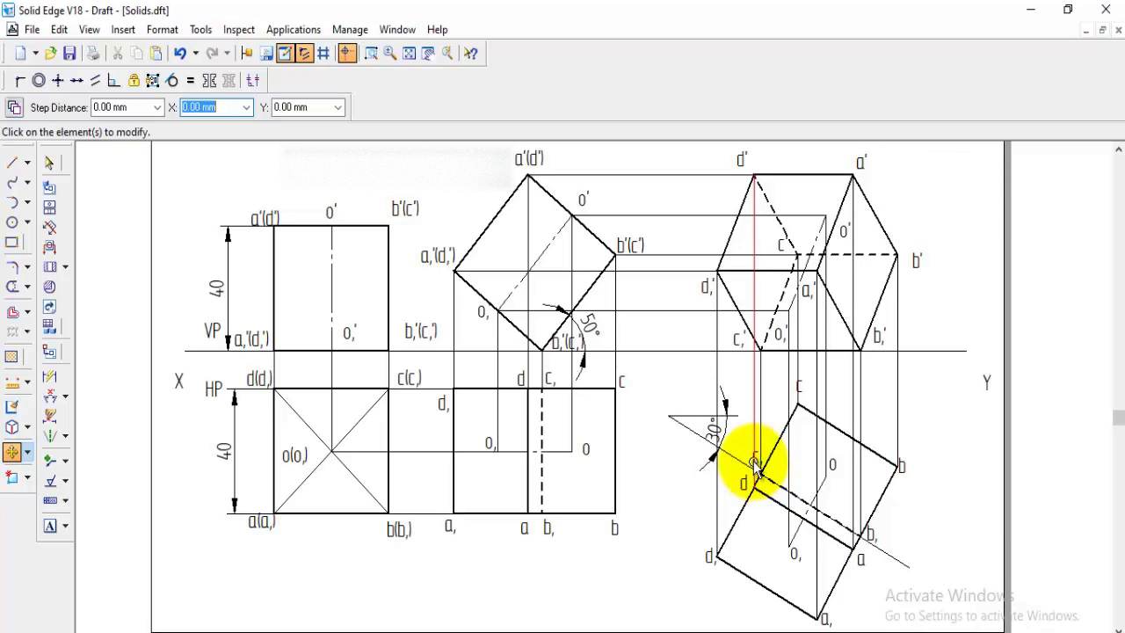
Move the c, and c labels in the final top view clear of the projectors and the inclined line
mouse_move(758, 461)
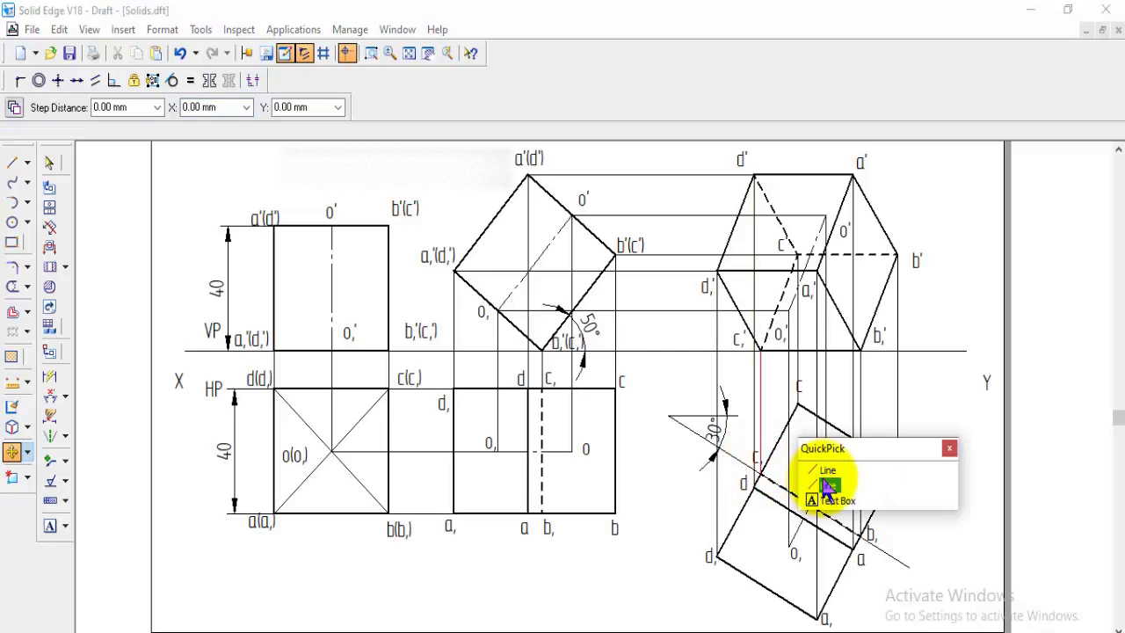
click(832, 494)
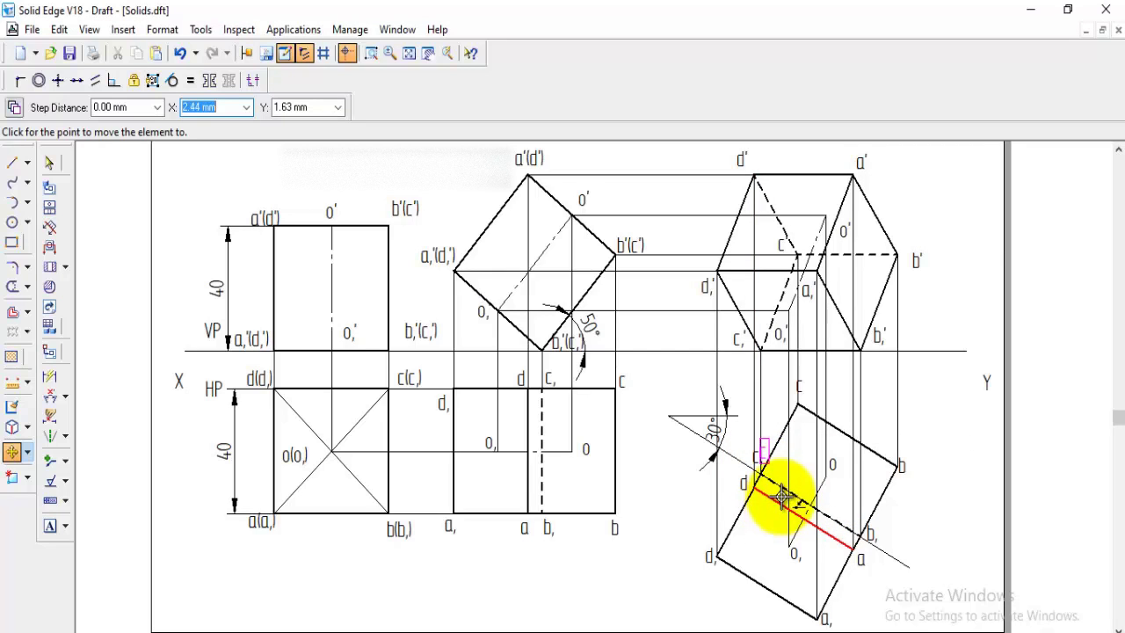
click(780, 495)
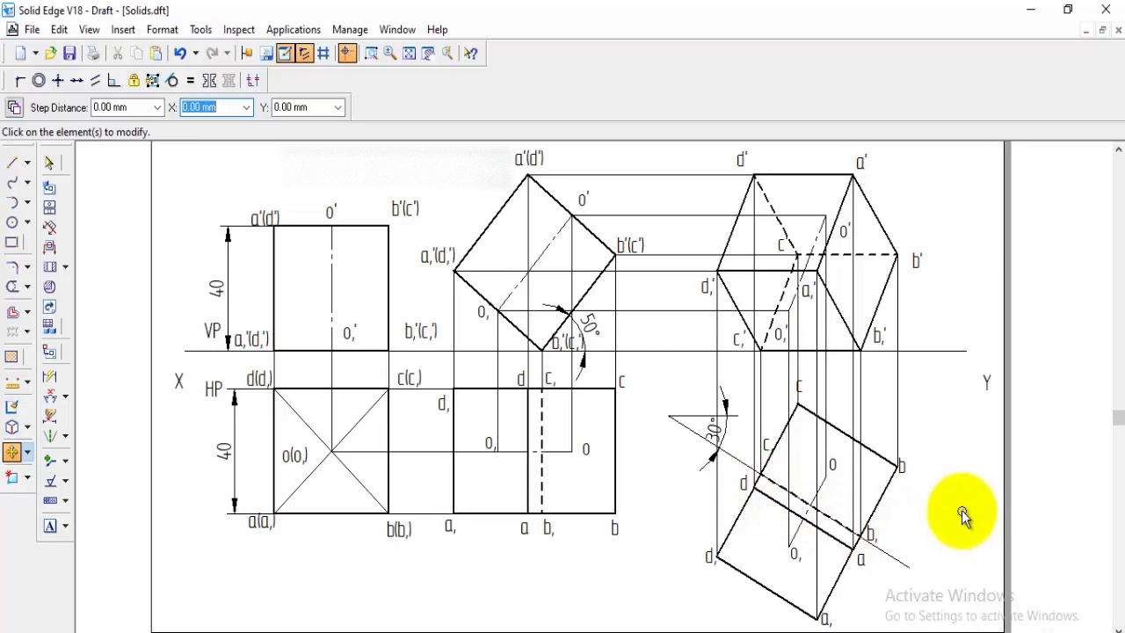
click(810, 394)
click(803, 428)
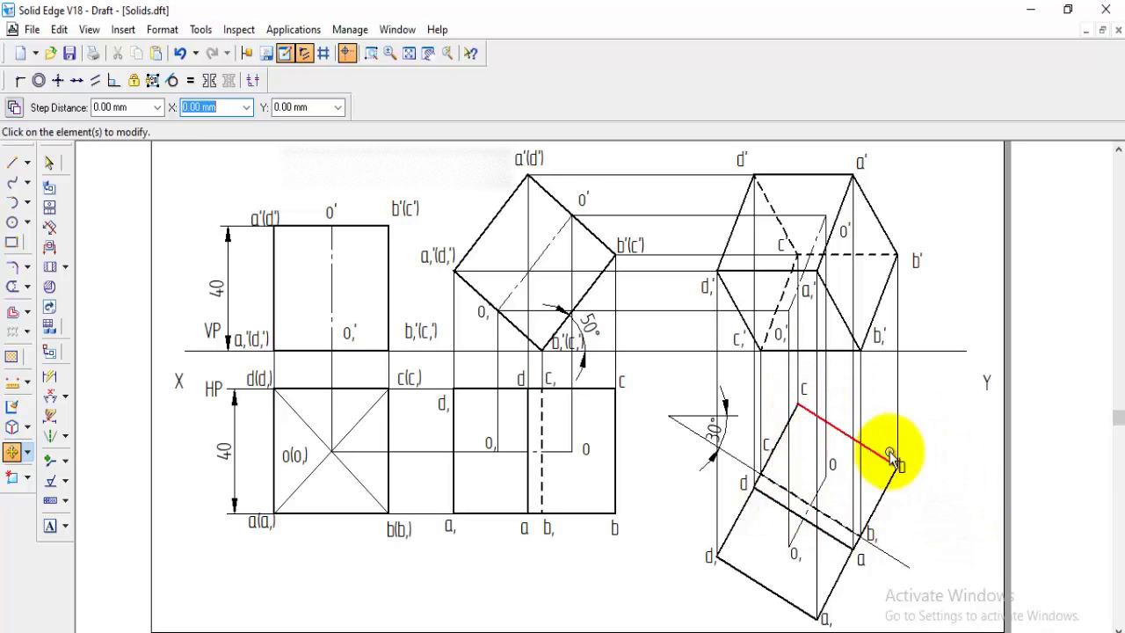